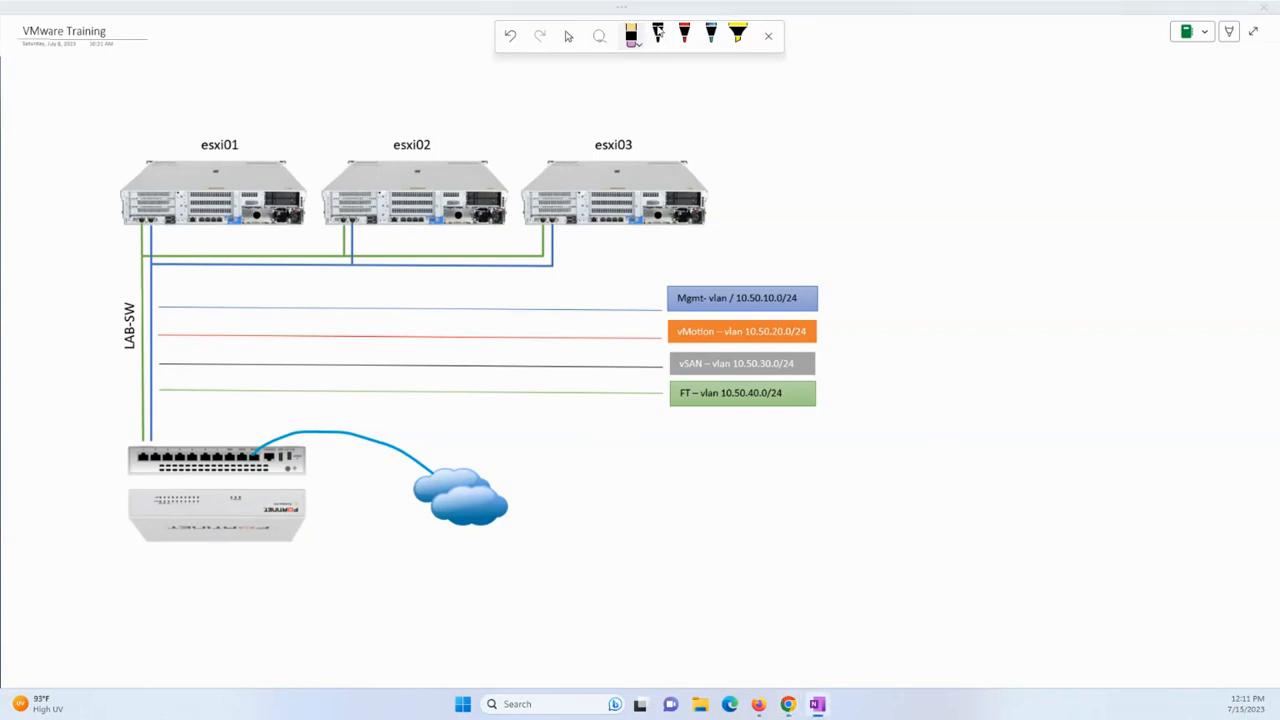
Select the black pen in OneNote, then bring up the ESXi Host Client in Firefox.
{"action": "left_click", "coordinate": [659, 40]}
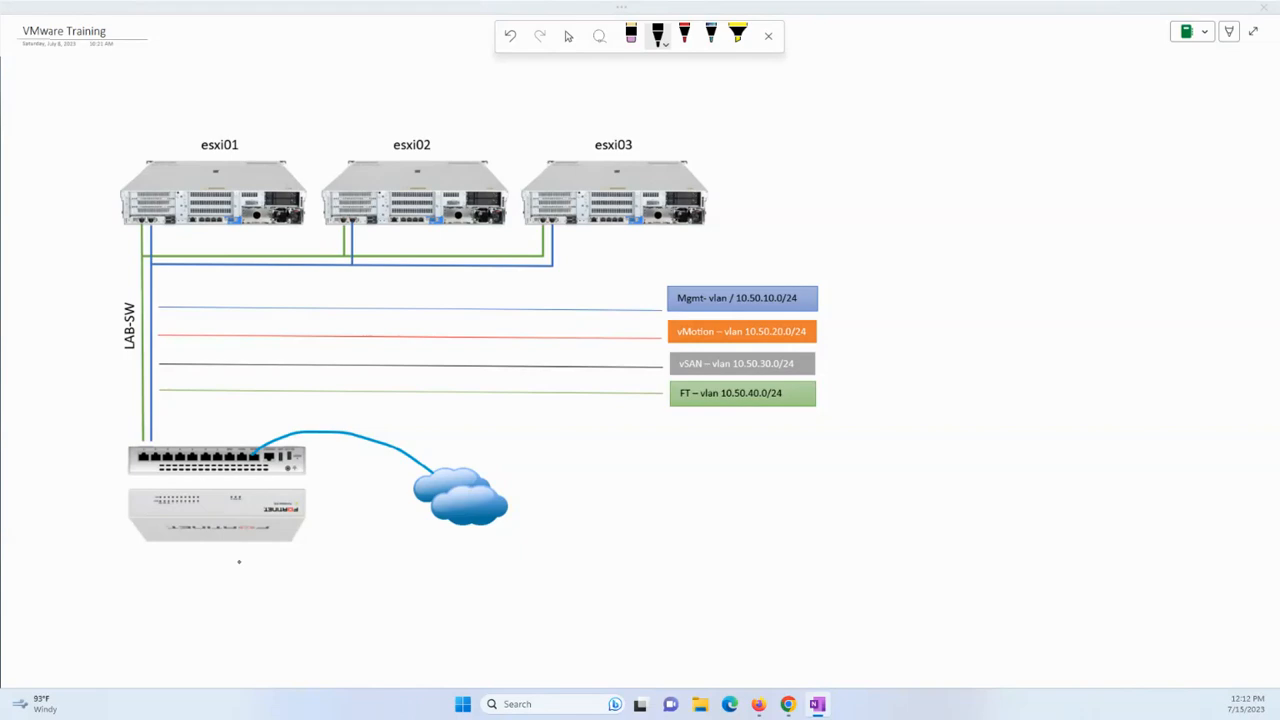
{"action": "left_click", "coordinate": [758, 704]}
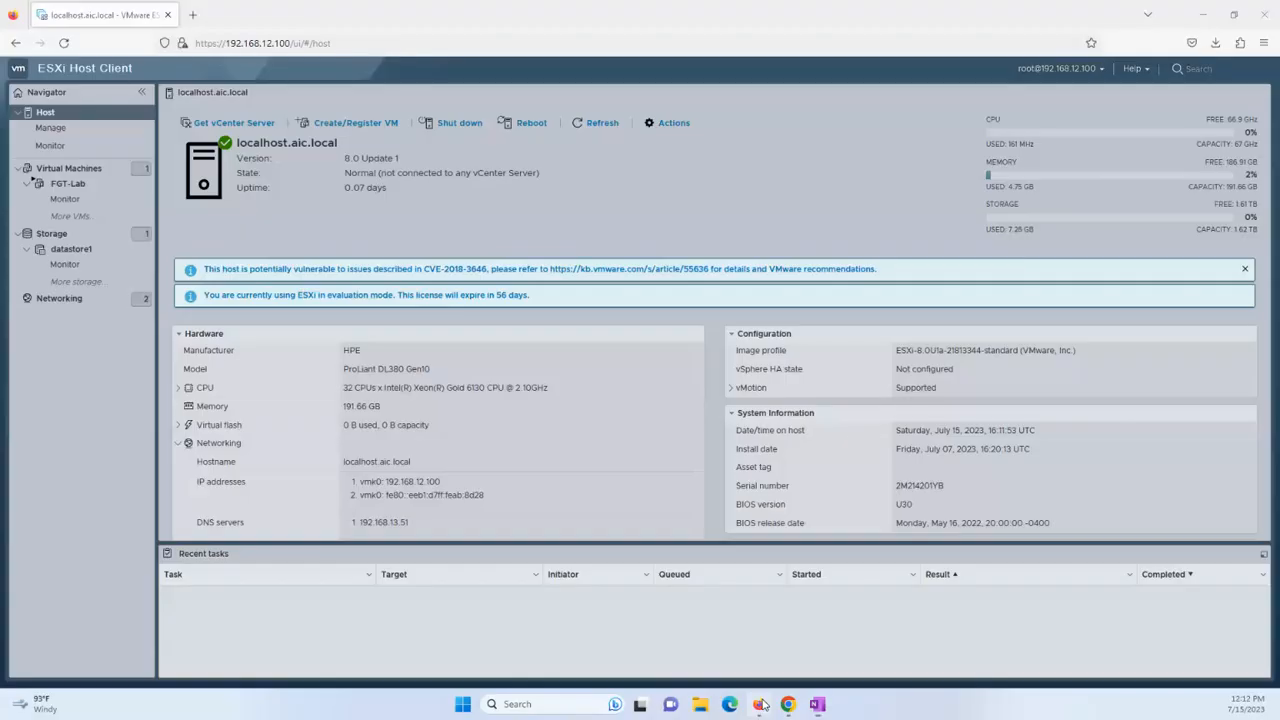
Open the FGT-Lab VM's details, then browse datastore1's files in the Datastore browser.
{"action": "left_click", "coordinate": [70, 170]}
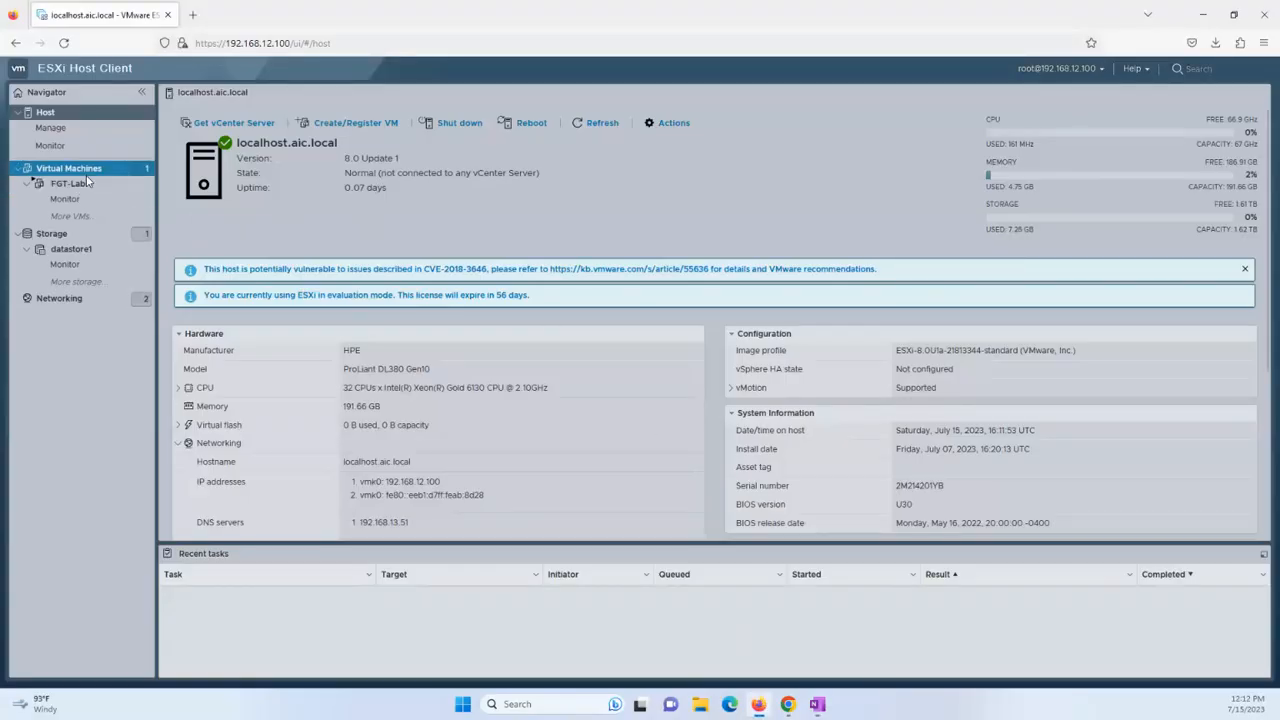
{"action": "left_click", "coordinate": [84, 183]}
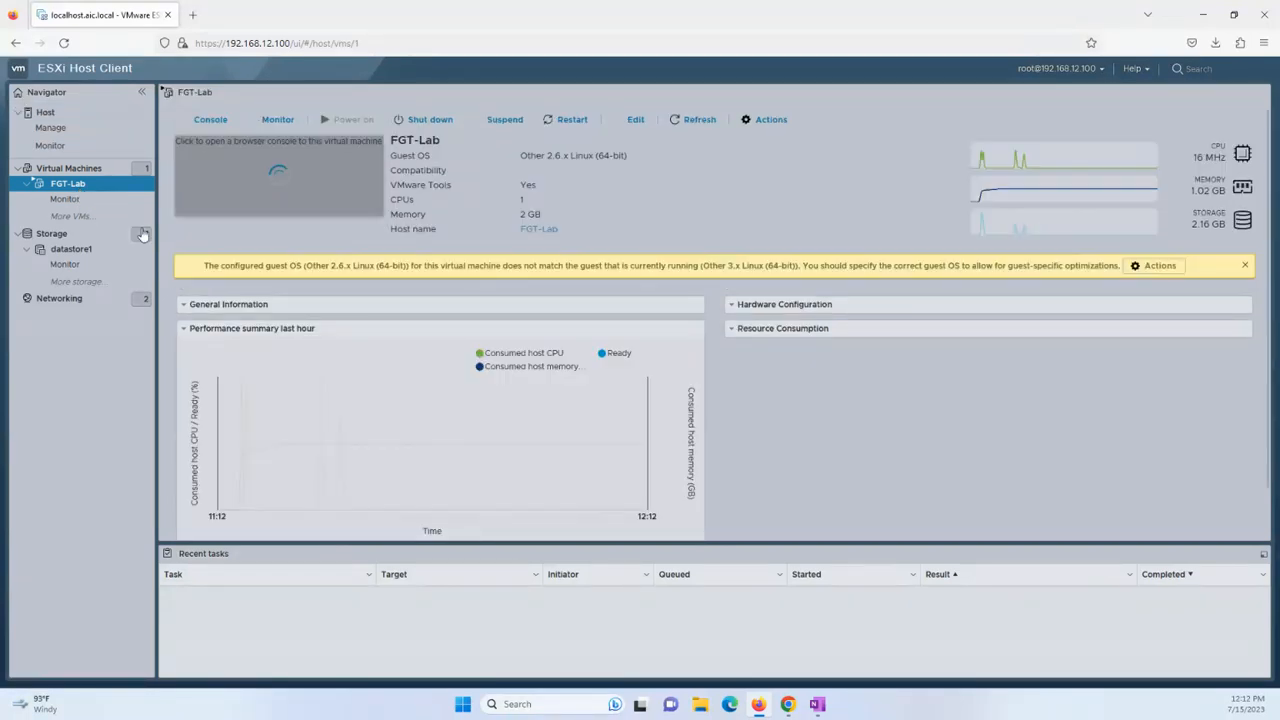
{"action": "left_click", "coordinate": [149, 237]}
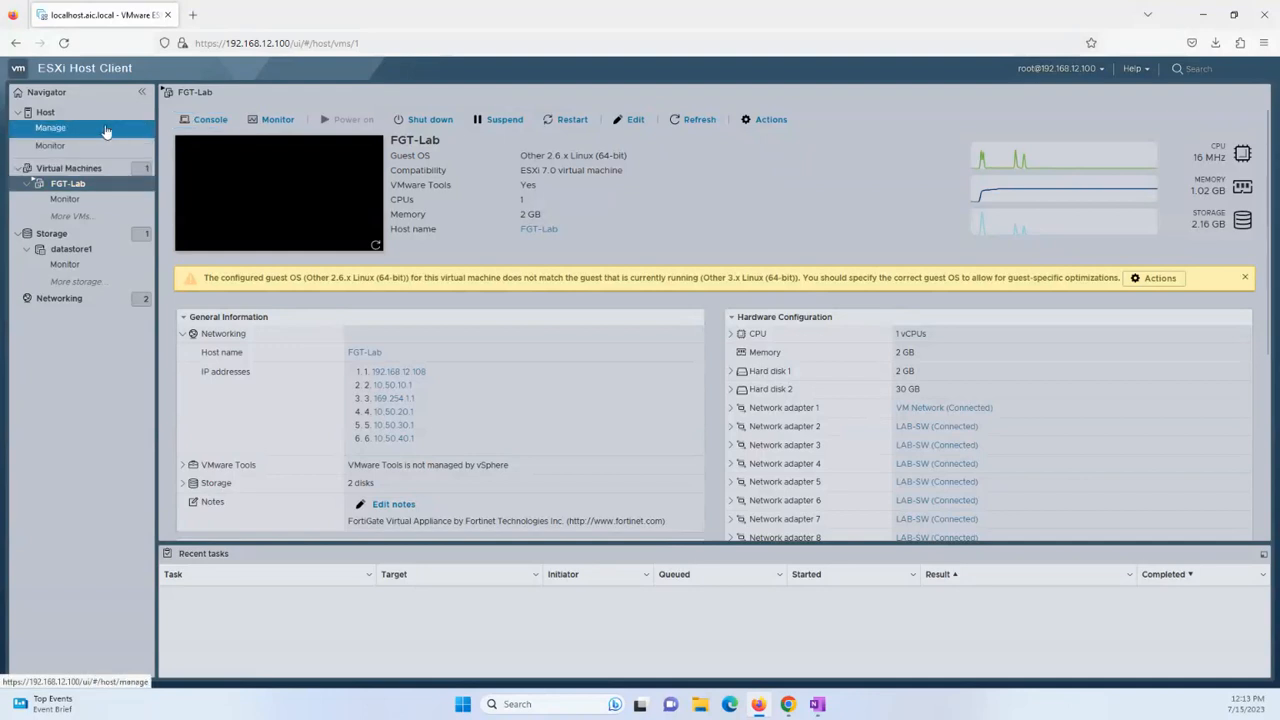
{"action": "left_click", "coordinate": [114, 252]}
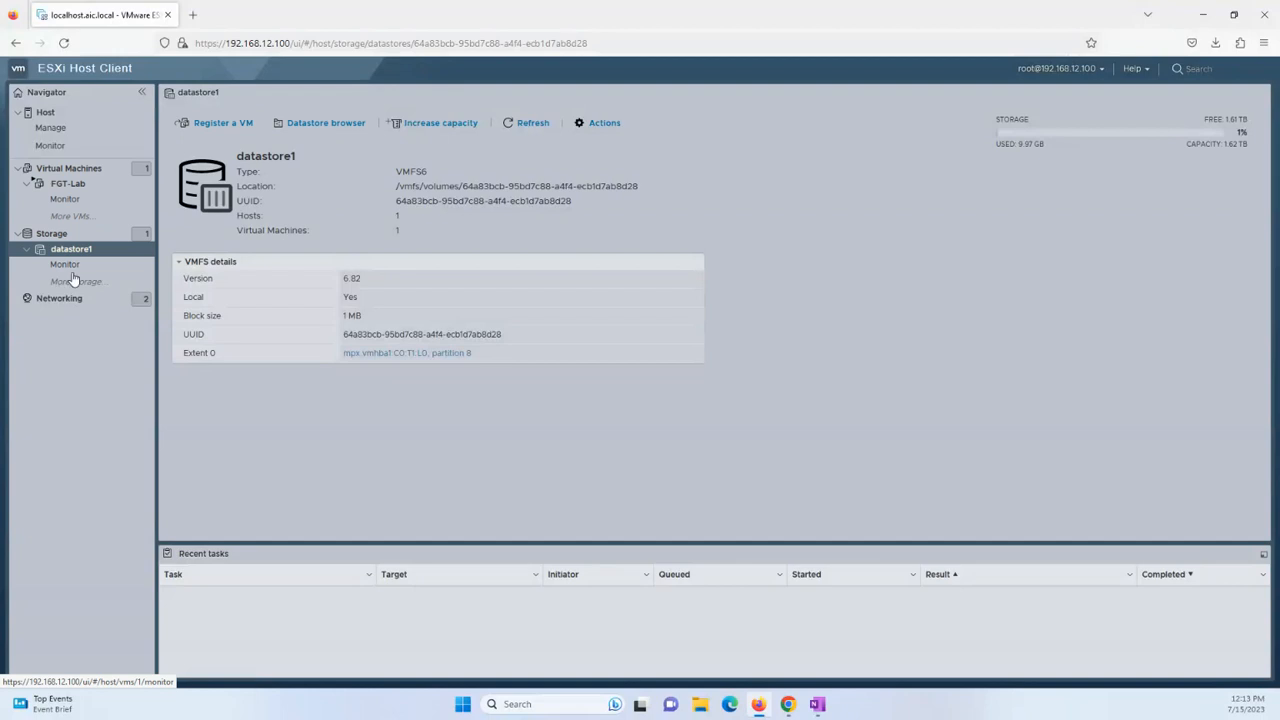
{"action": "left_click", "coordinate": [340, 124]}
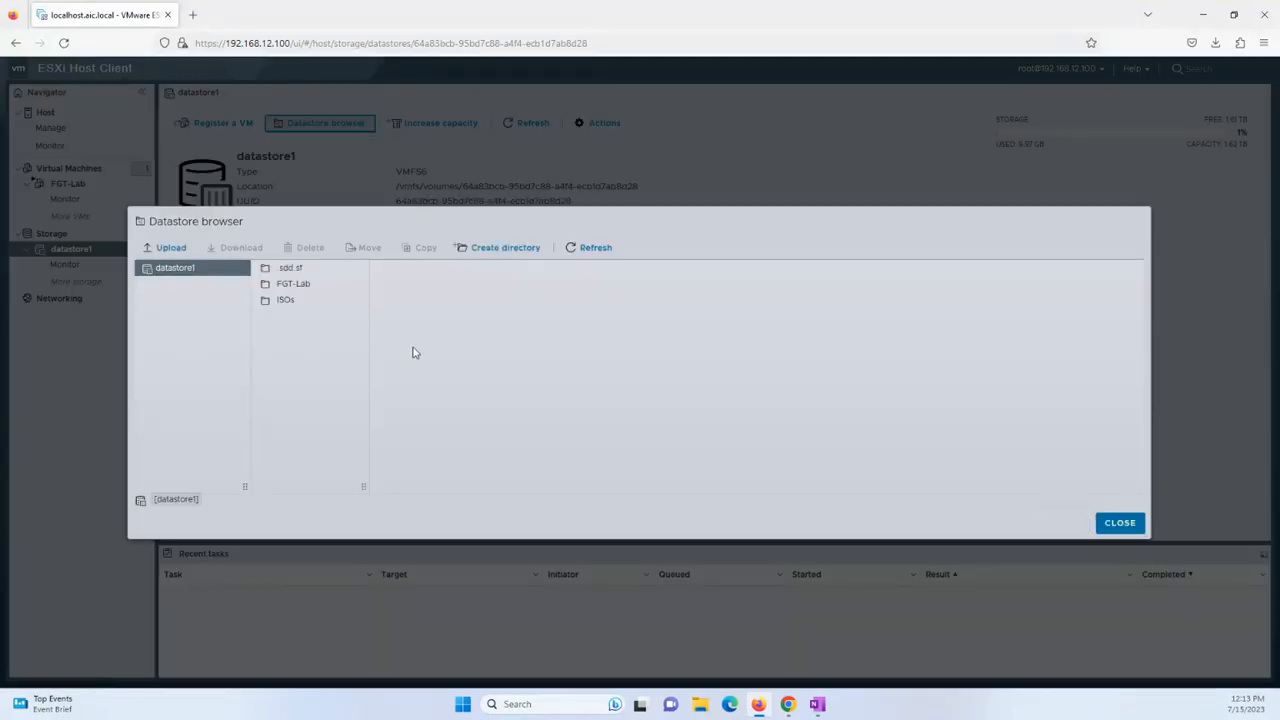
Check that the Windows Server 2019 ISO is in datastore1's ISOs folder, then close the browser.
{"action": "left_click", "coordinate": [294, 300]}
{"action": "left_click", "coordinate": [458, 288]}
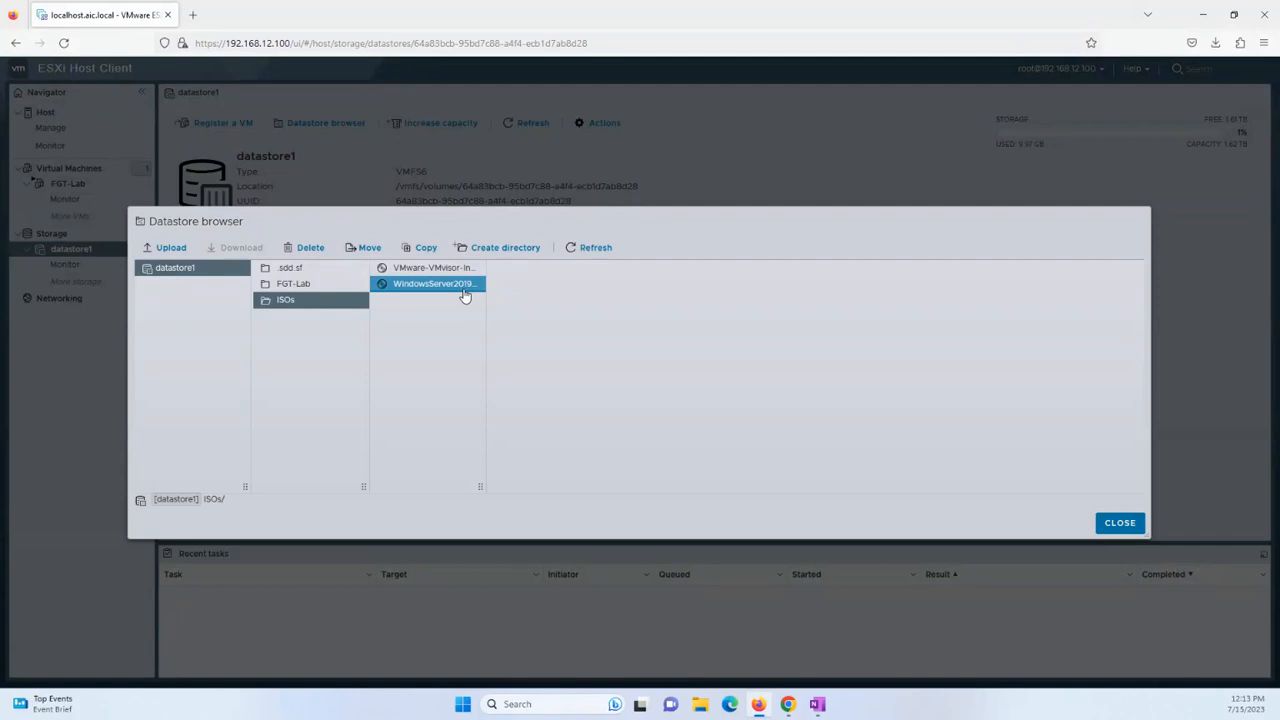
{"action": "left_click", "coordinate": [1116, 523]}
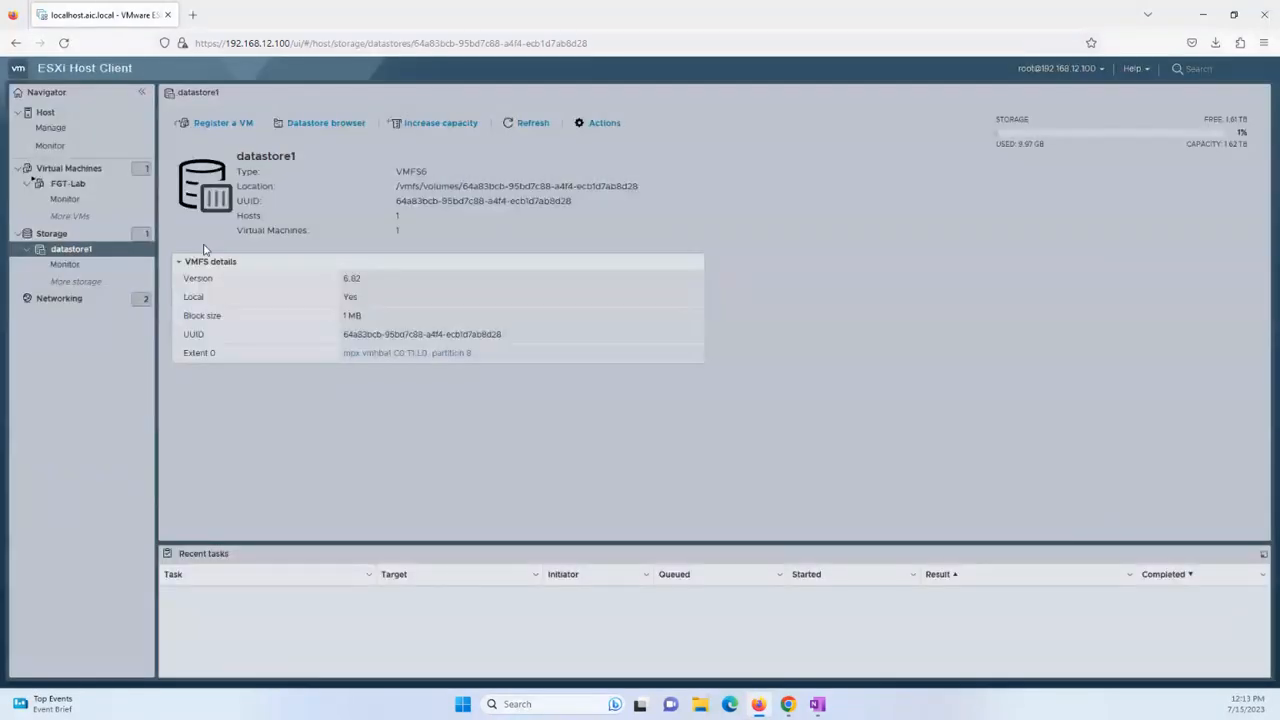
Cancel Register VM and start Create / Register VM from the Virtual Machines list.
{"action": "left_click", "coordinate": [207, 123]}
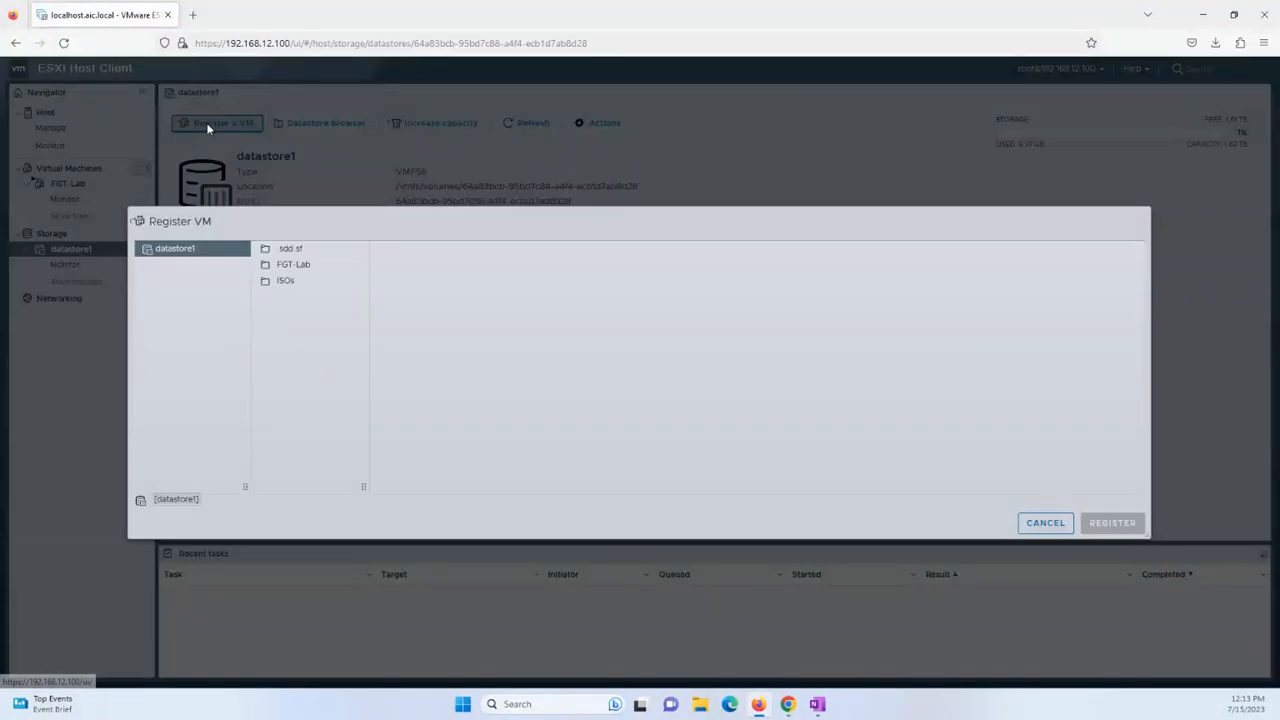
{"action": "left_click", "coordinate": [1056, 523]}
{"action": "left_click", "coordinate": [116, 132]}
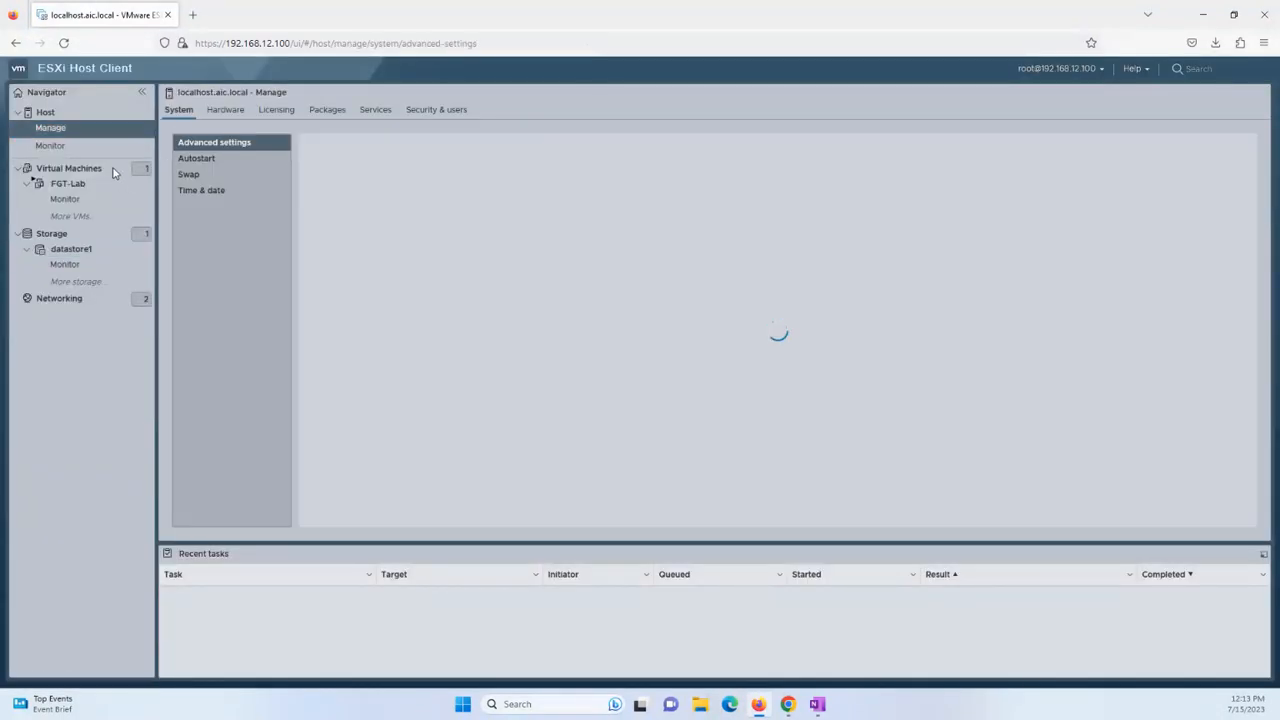
{"action": "left_click", "coordinate": [100, 169]}
{"action": "left_click", "coordinate": [240, 126]}
Name the new VM LAB-DC with guest OS Windows Server 2019 (64-bit) on datastore1.
{"action": "left_click", "coordinate": [871, 563]}
{"action": "left_click", "coordinate": [580, 286]}
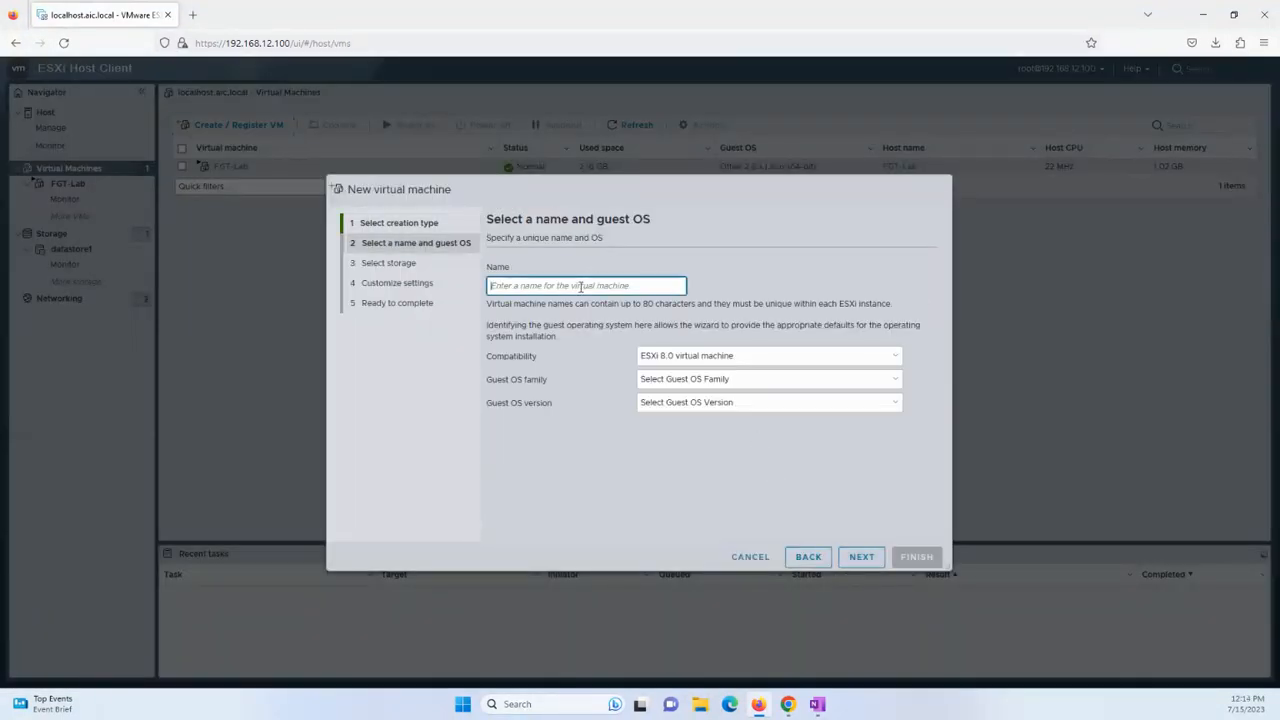
{"action": "type", "text": "LAB-DC"}
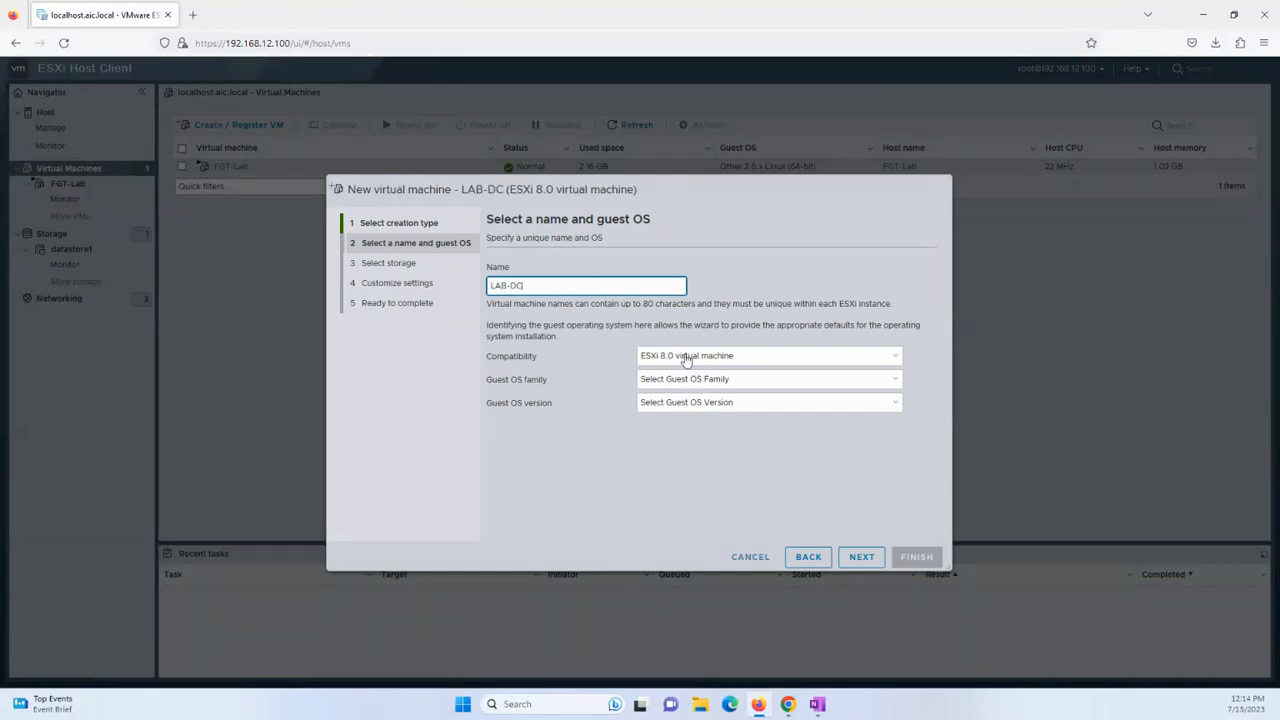
{"action": "left_click", "coordinate": [829, 384]}
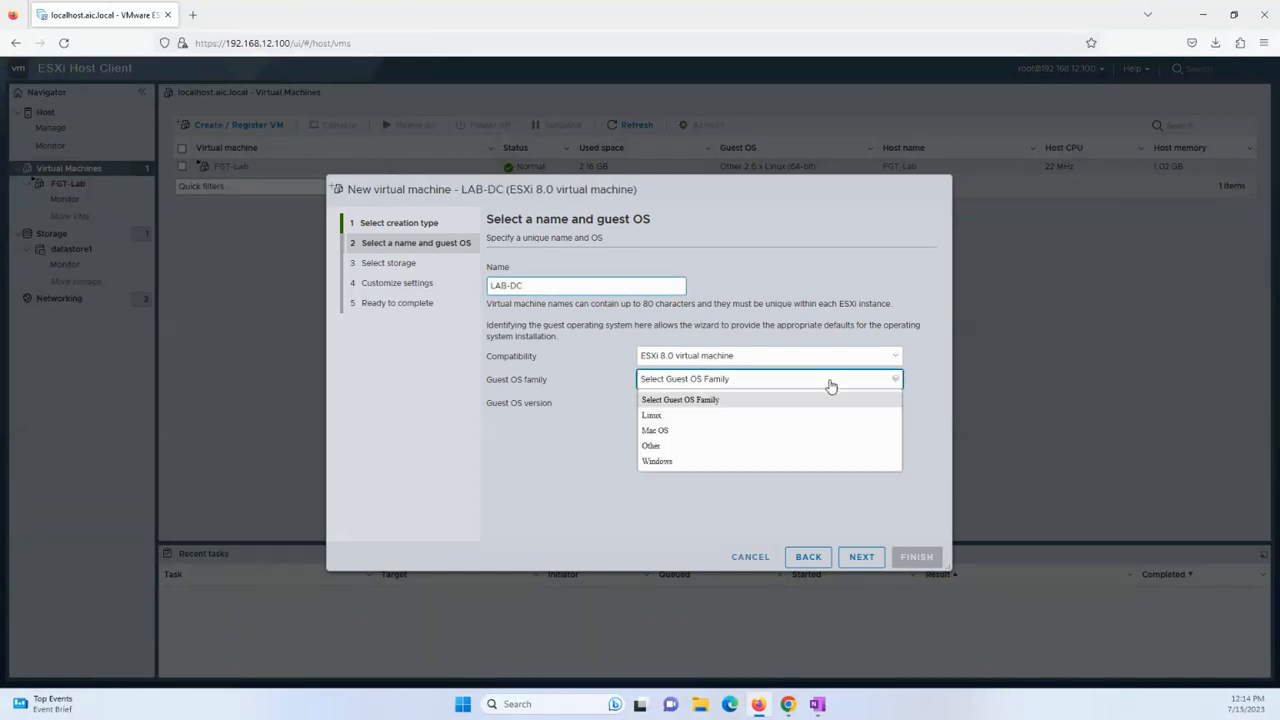
{"action": "left_click", "coordinate": [752, 462]}
{"action": "left_click", "coordinate": [778, 403]}
{"action": "scroll", "coordinate": [750, 340], "scroll_direction": "down", "scroll_amount": 3}
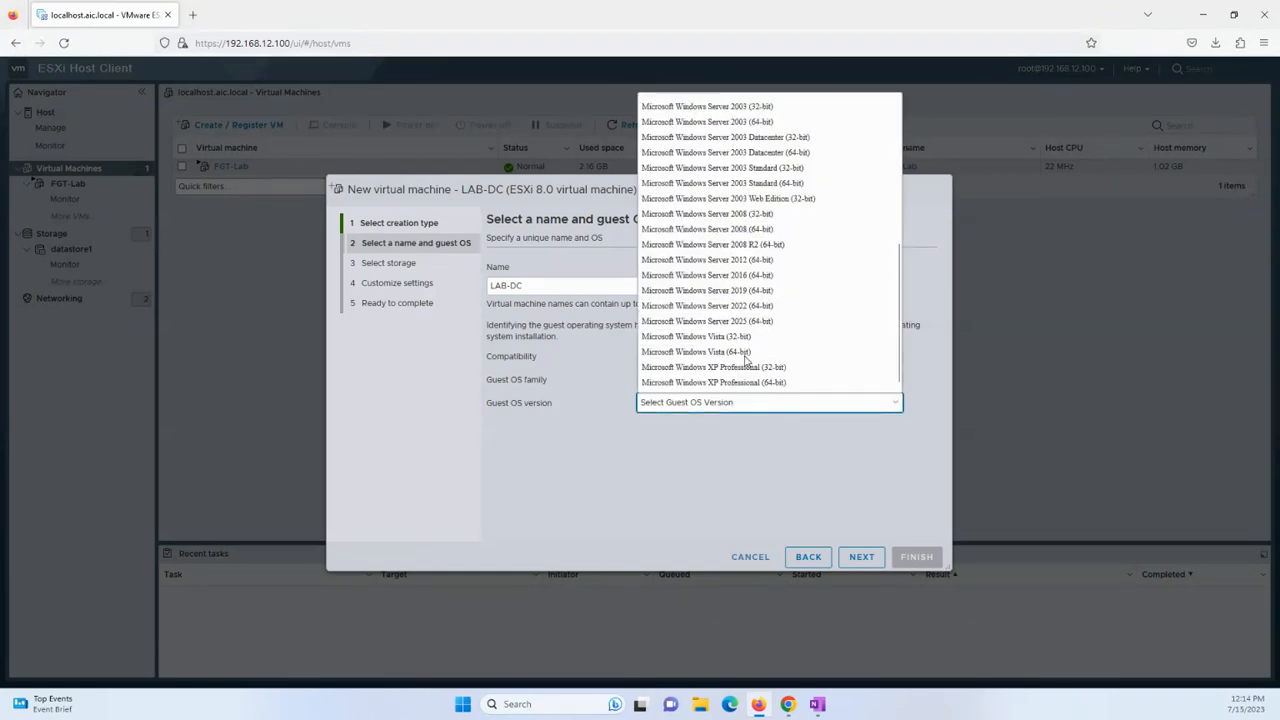
{"action": "left_click", "coordinate": [764, 300]}
{"action": "left_click", "coordinate": [850, 561]}
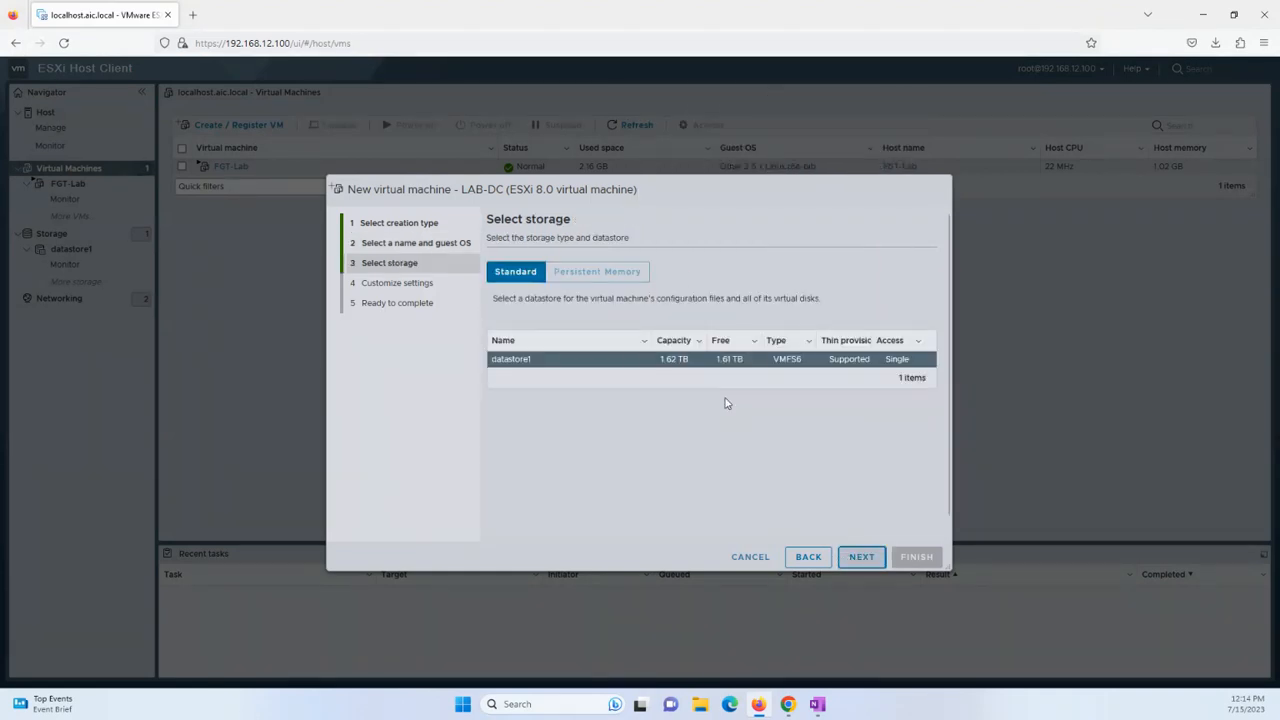
{"action": "left_click", "coordinate": [862, 557]}
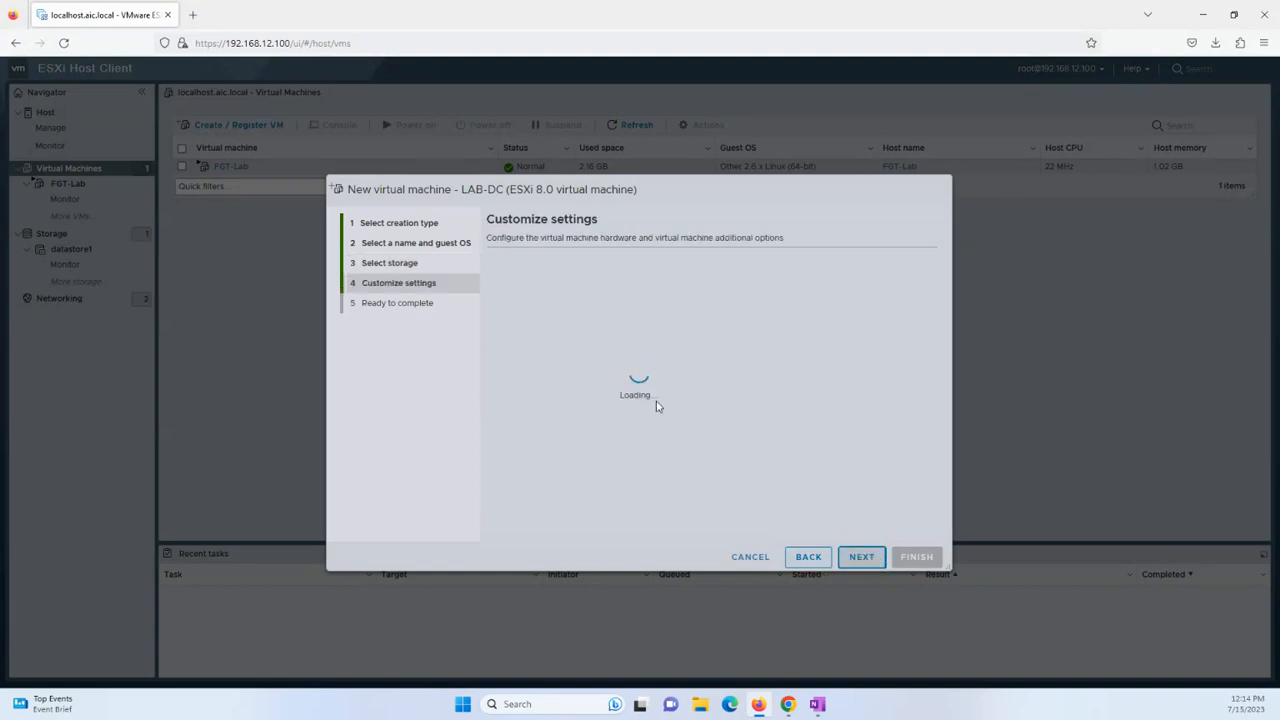
Set the VM's memory to 8096 MB and Network Adapter 1's type to VMXNET 3.
{"action": "double_click", "coordinate": [688, 350]}
{"action": "type", "text": "8096"}
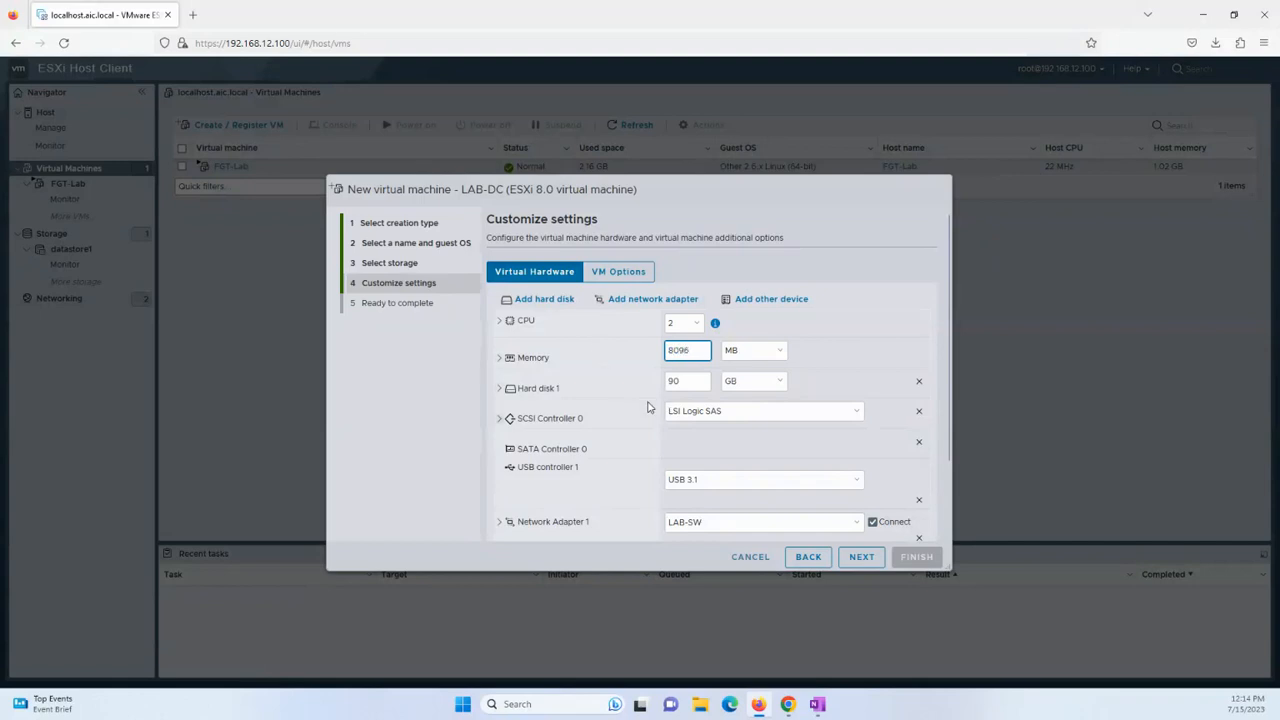
{"action": "scroll", "coordinate": [580, 465], "scroll_direction": "down", "scroll_amount": 2}
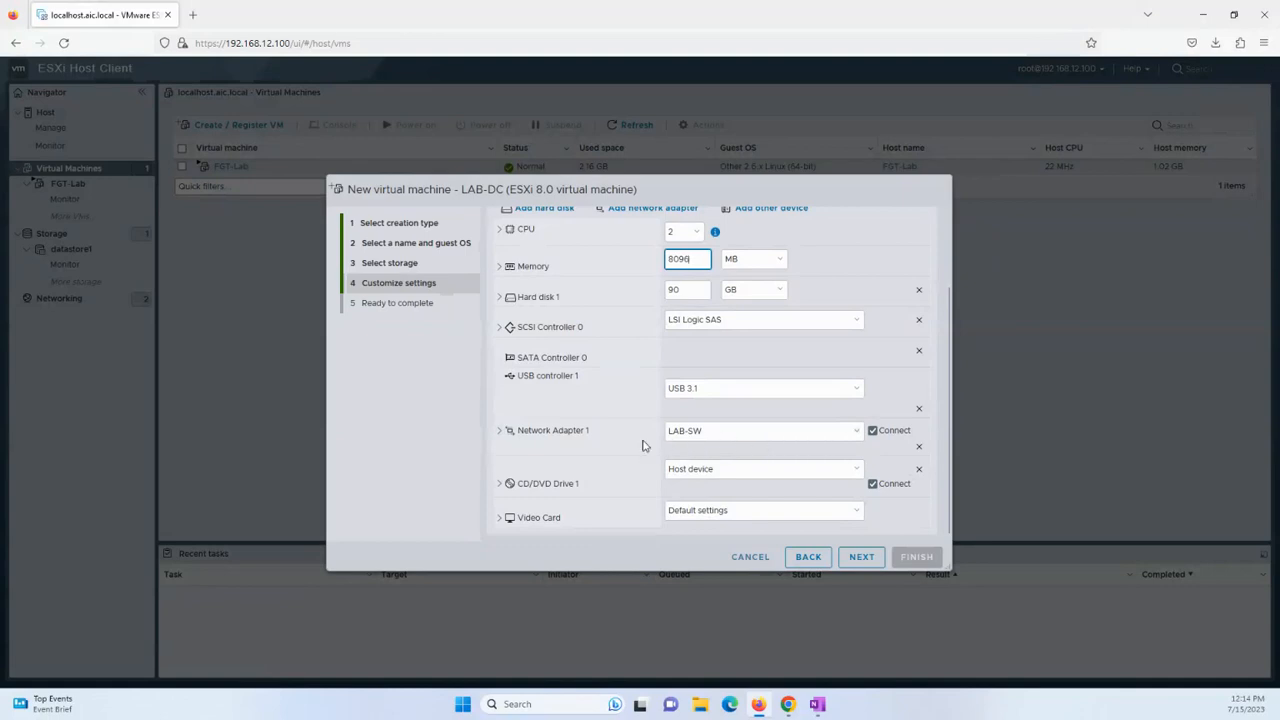
{"action": "left_click", "coordinate": [500, 431]}
{"action": "left_click", "coordinate": [722, 502]}
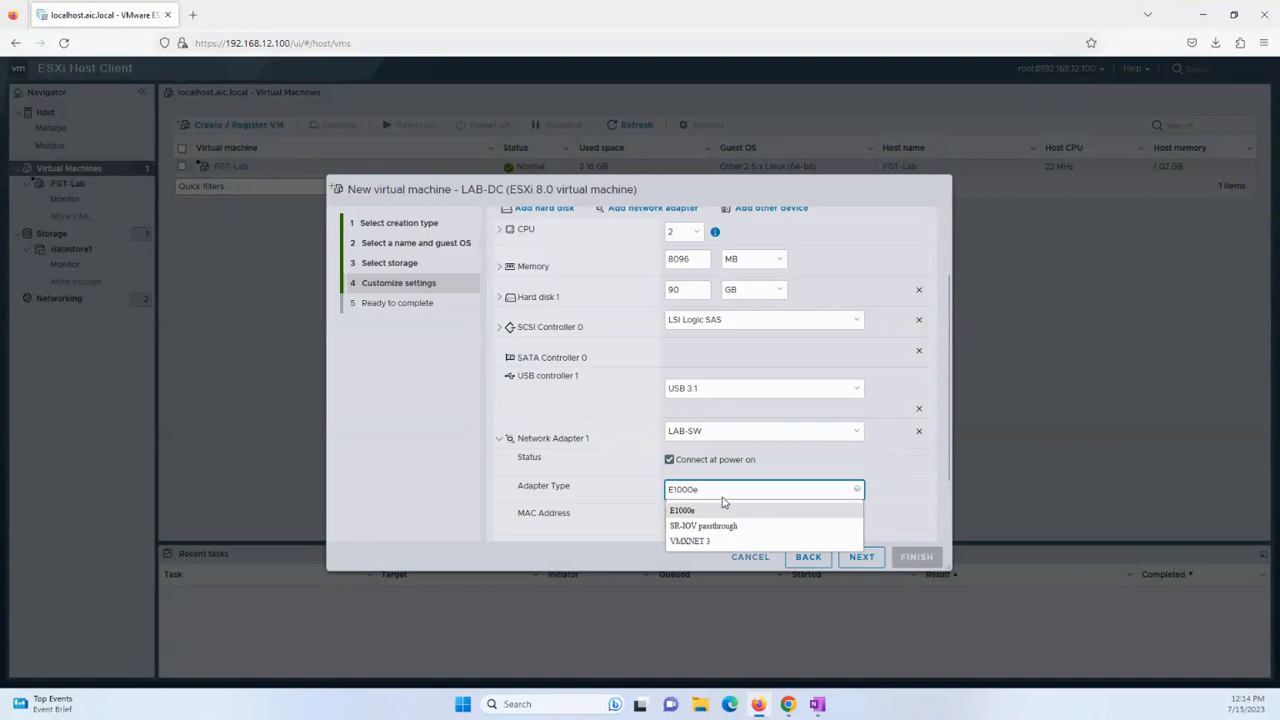
{"action": "left_click", "coordinate": [718, 545]}
{"action": "left_click", "coordinate": [499, 439]}
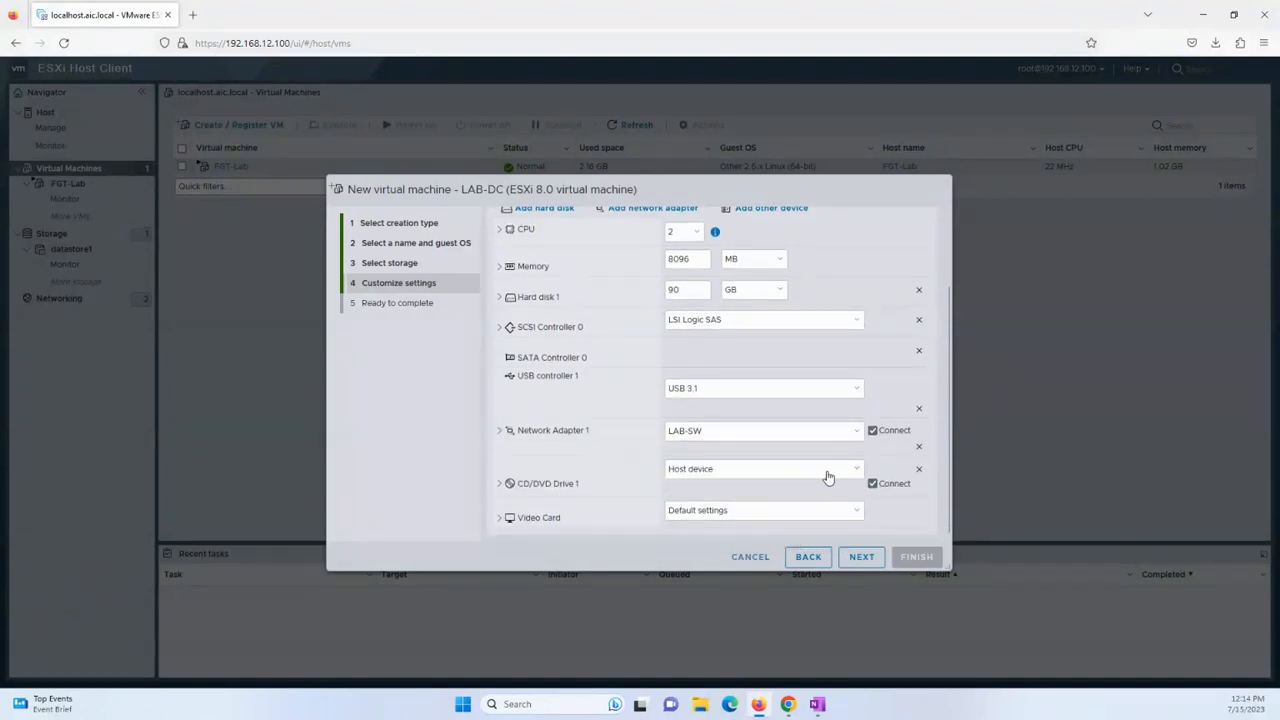
Back the CD/DVD drive with ISOs/WindowsServer2019.iso and finish creating LAB-DC.
{"action": "left_click", "coordinate": [830, 478]}
{"action": "left_click", "coordinate": [731, 505]}
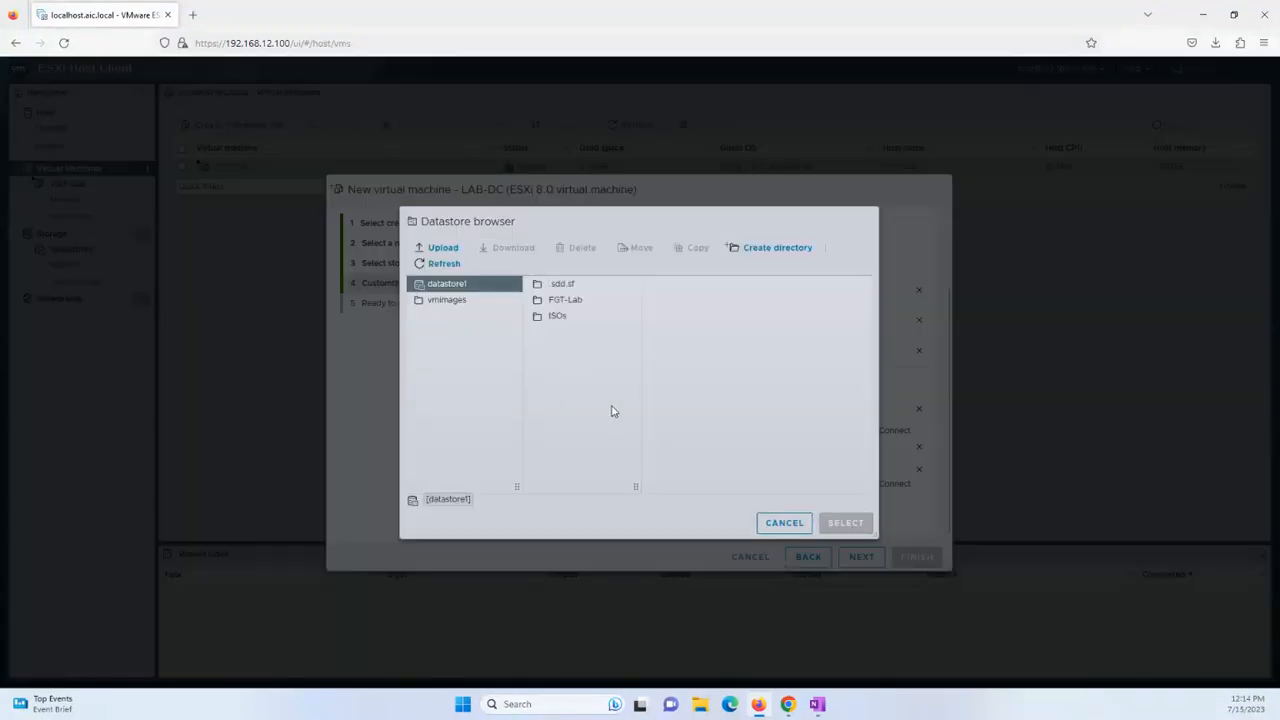
{"action": "left_click", "coordinate": [556, 317]}
{"action": "left_click", "coordinate": [695, 302]}
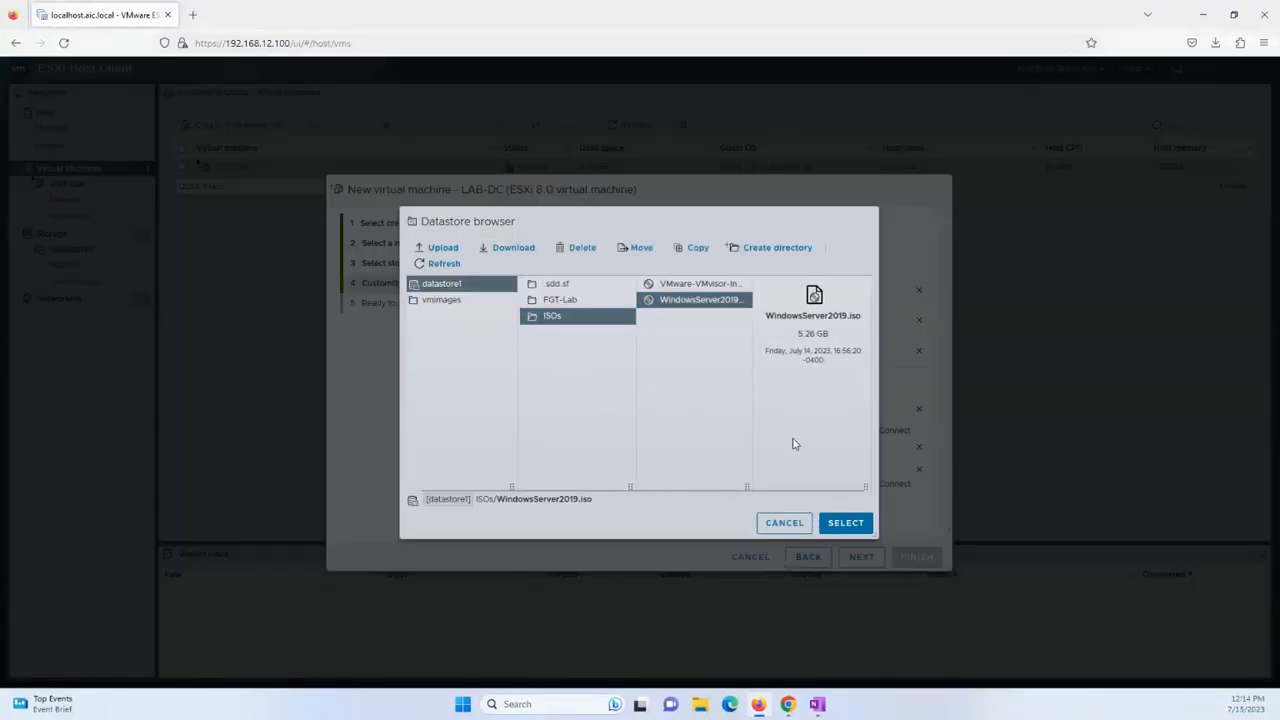
{"action": "left_click", "coordinate": [846, 527]}
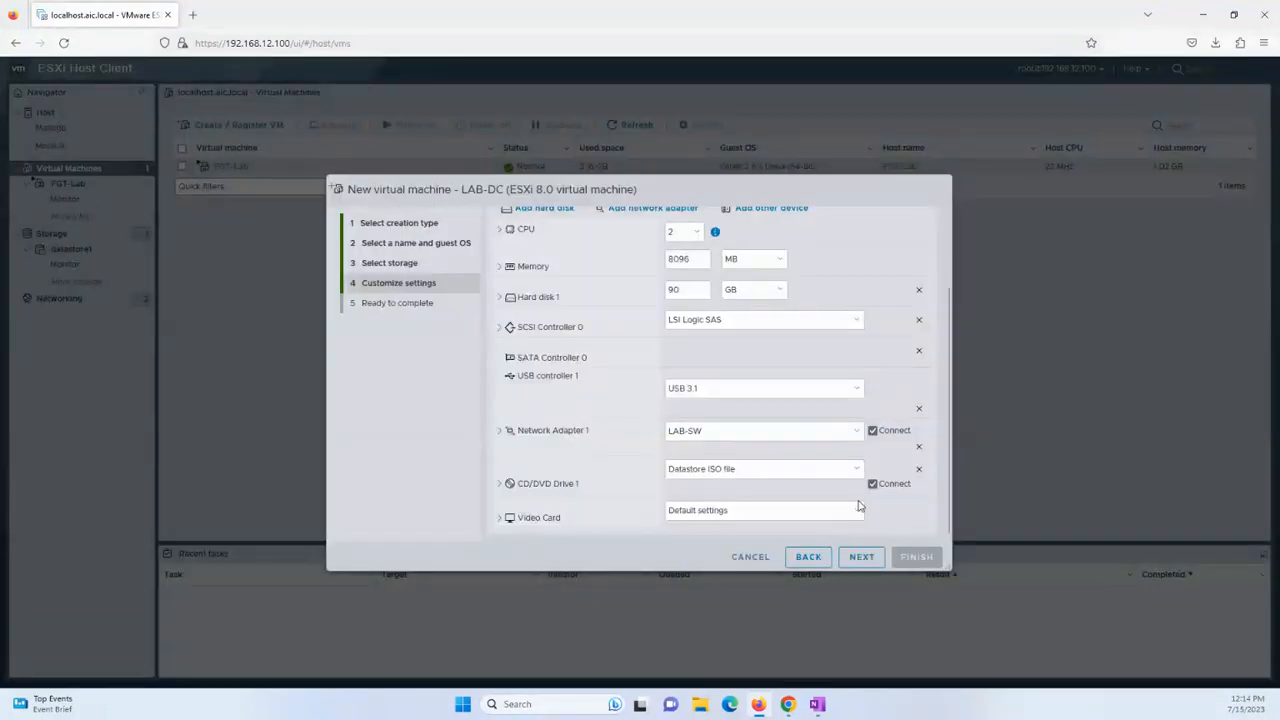
{"action": "left_click", "coordinate": [862, 557]}
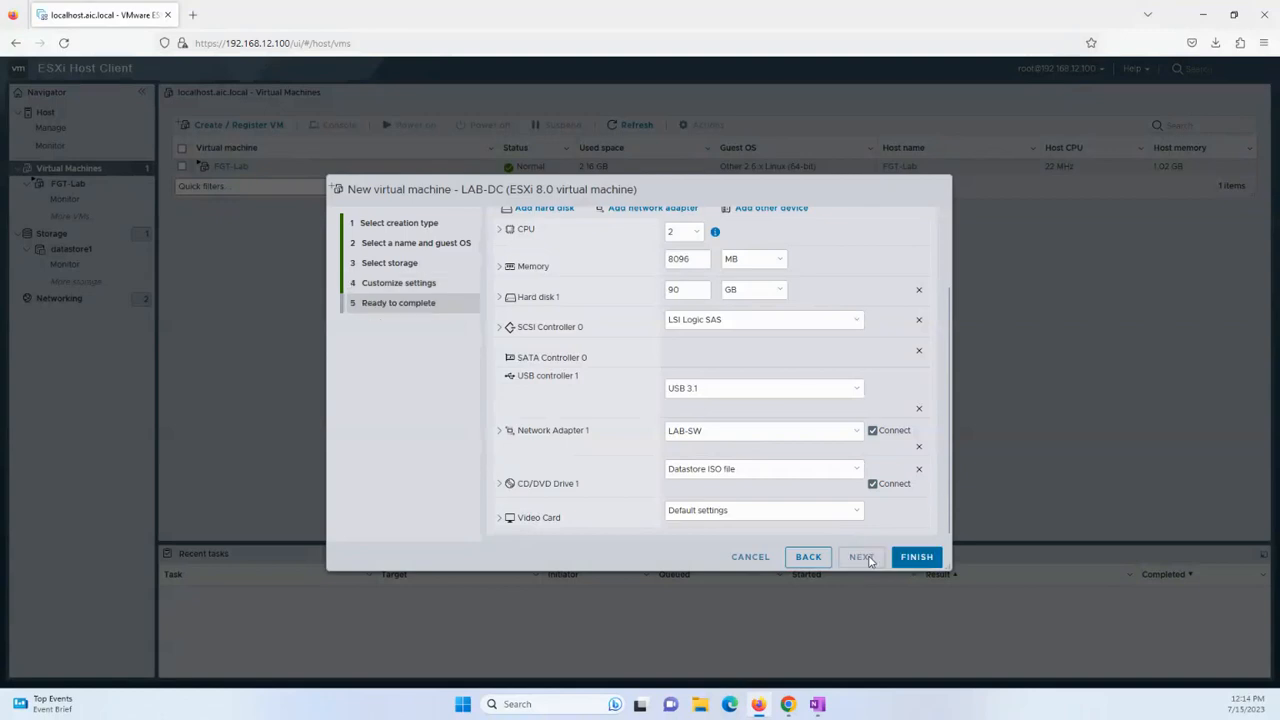
{"action": "left_click", "coordinate": [916, 557]}
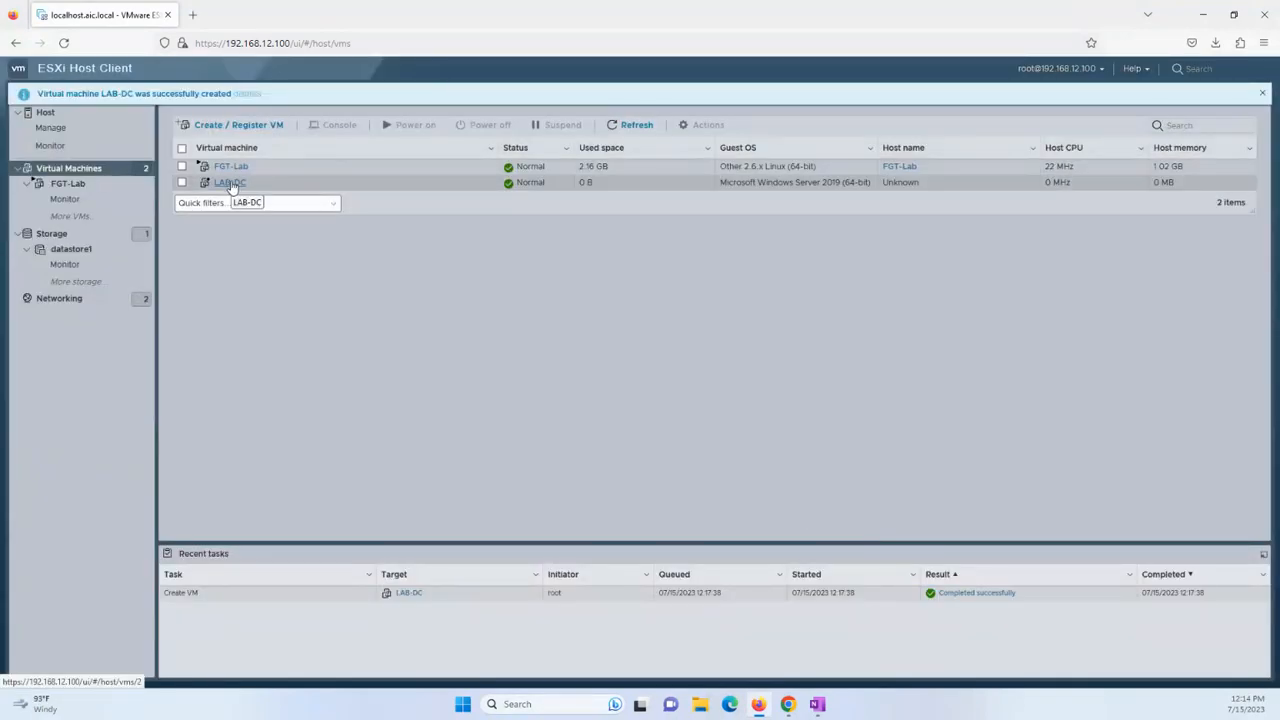
Power on LAB-DC and open its console in the browser.
{"action": "left_click", "coordinate": [230, 183]}
{"action": "left_click", "coordinate": [300, 162]}
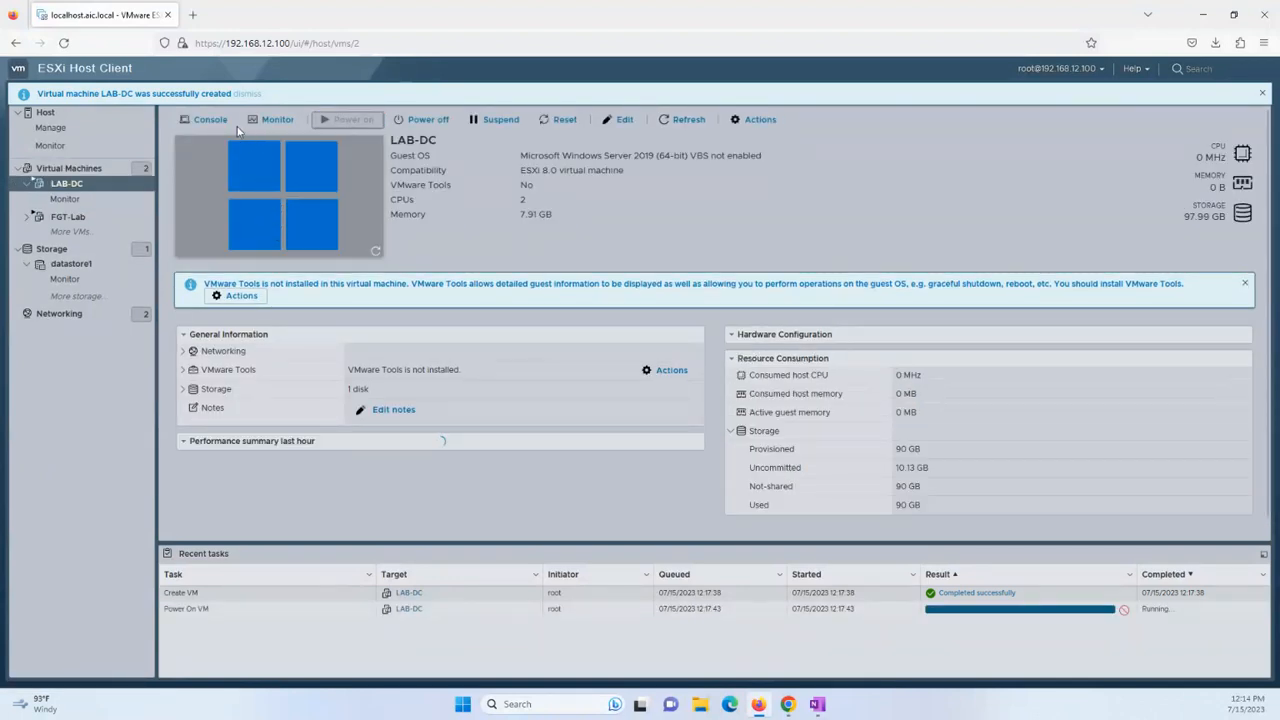
{"action": "left_click", "coordinate": [214, 122]}
{"action": "left_click", "coordinate": [232, 134]}
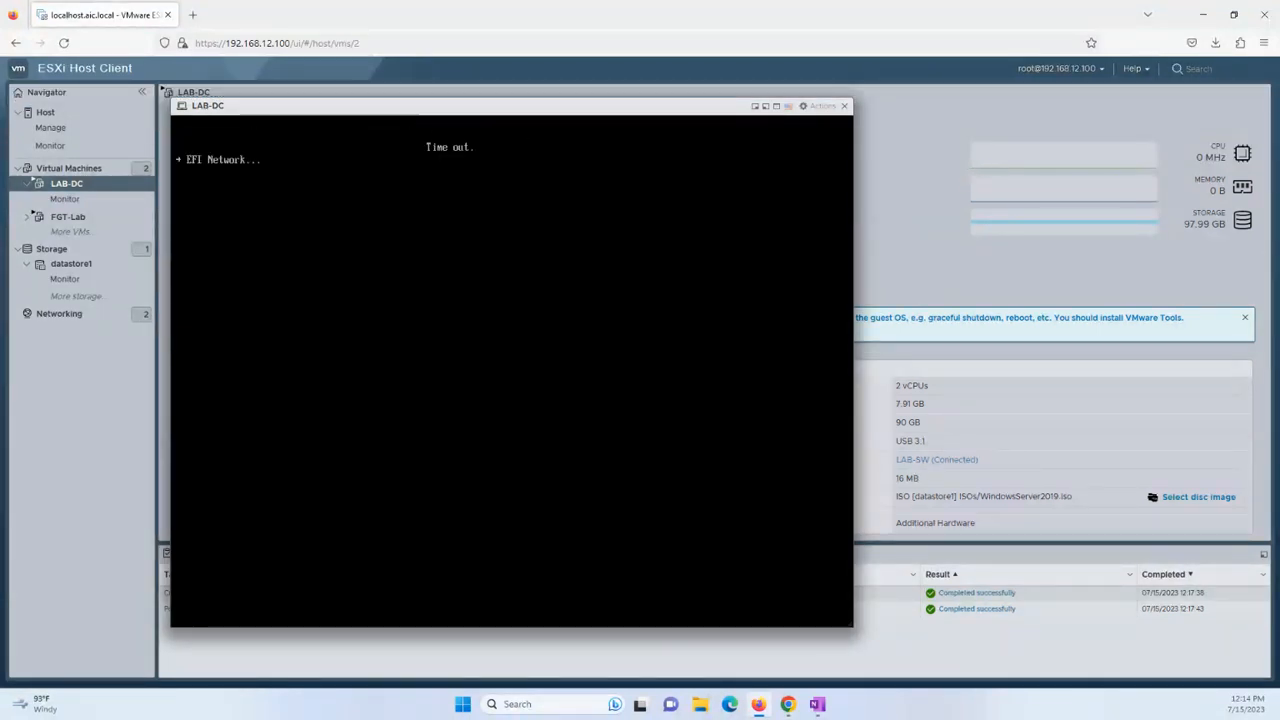
Send Ctrl-Alt-Delete to LAB-DC and answer the boot prompt with Enter.
{"action": "left_click", "coordinate": [826, 106]}
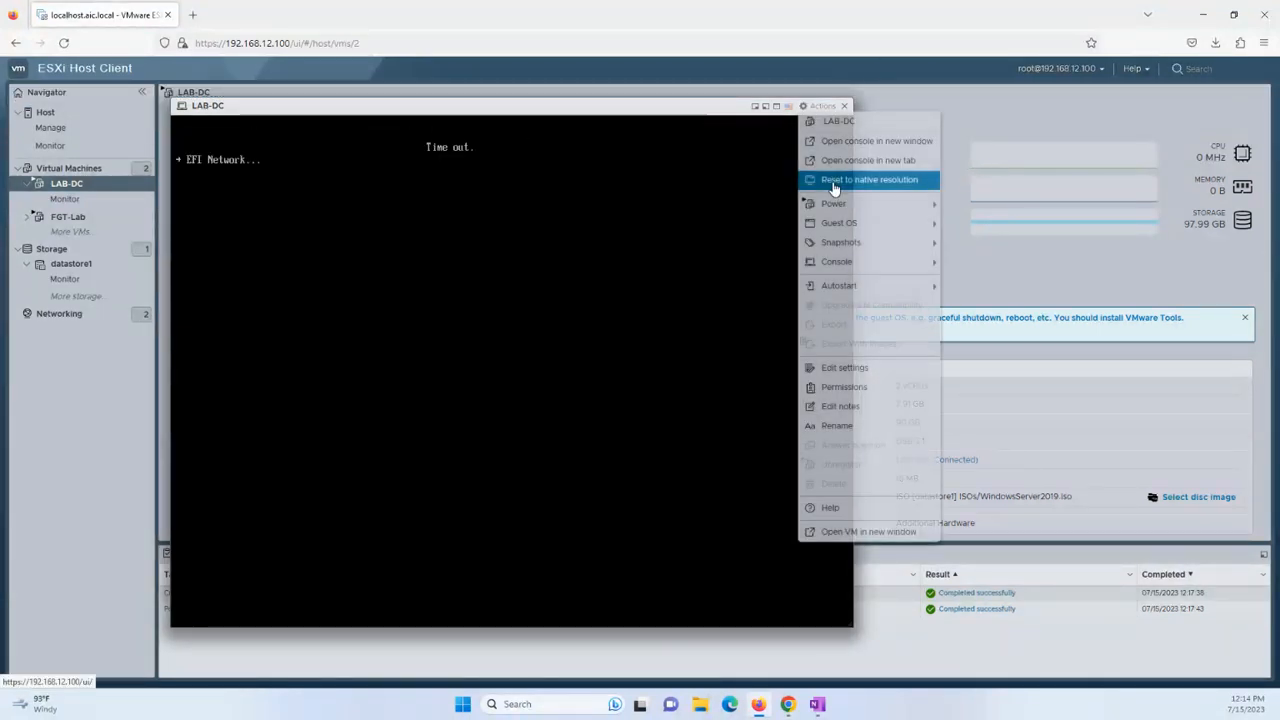
{"action": "mouse_move", "coordinate": [877, 224]}
{"action": "mouse_move", "coordinate": [1046, 268]}
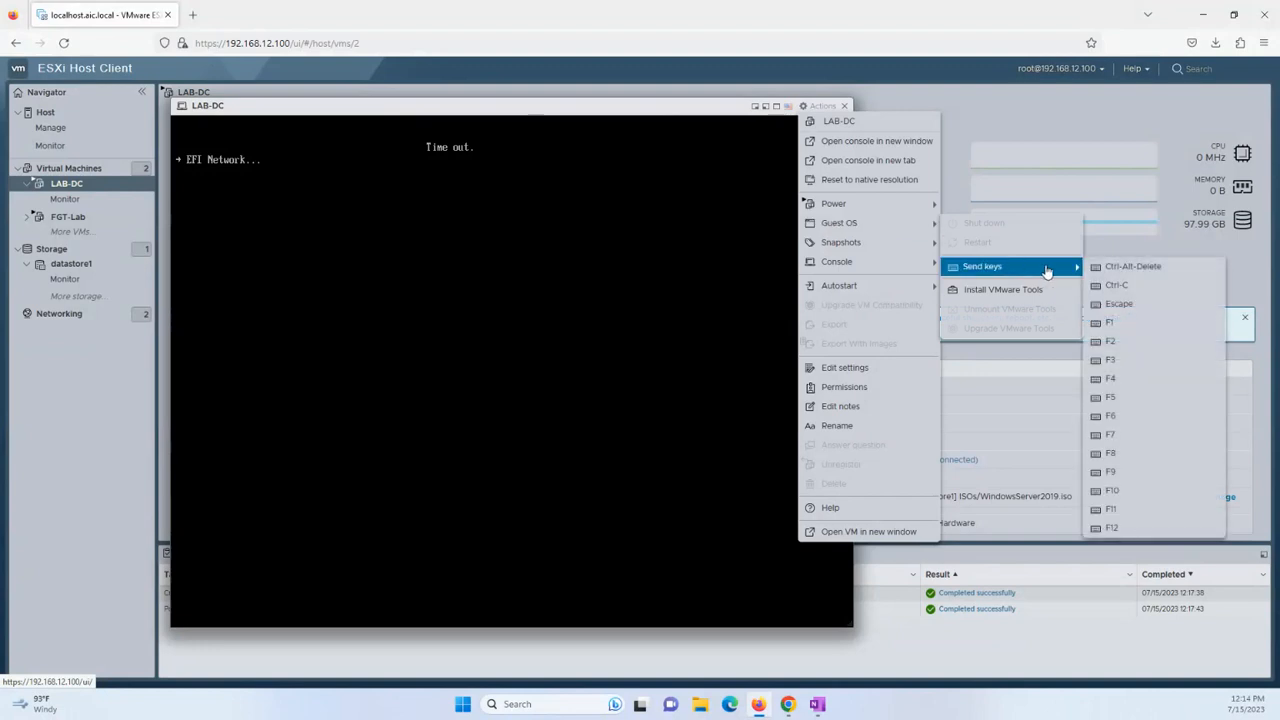
{"action": "left_click", "coordinate": [1122, 267]}
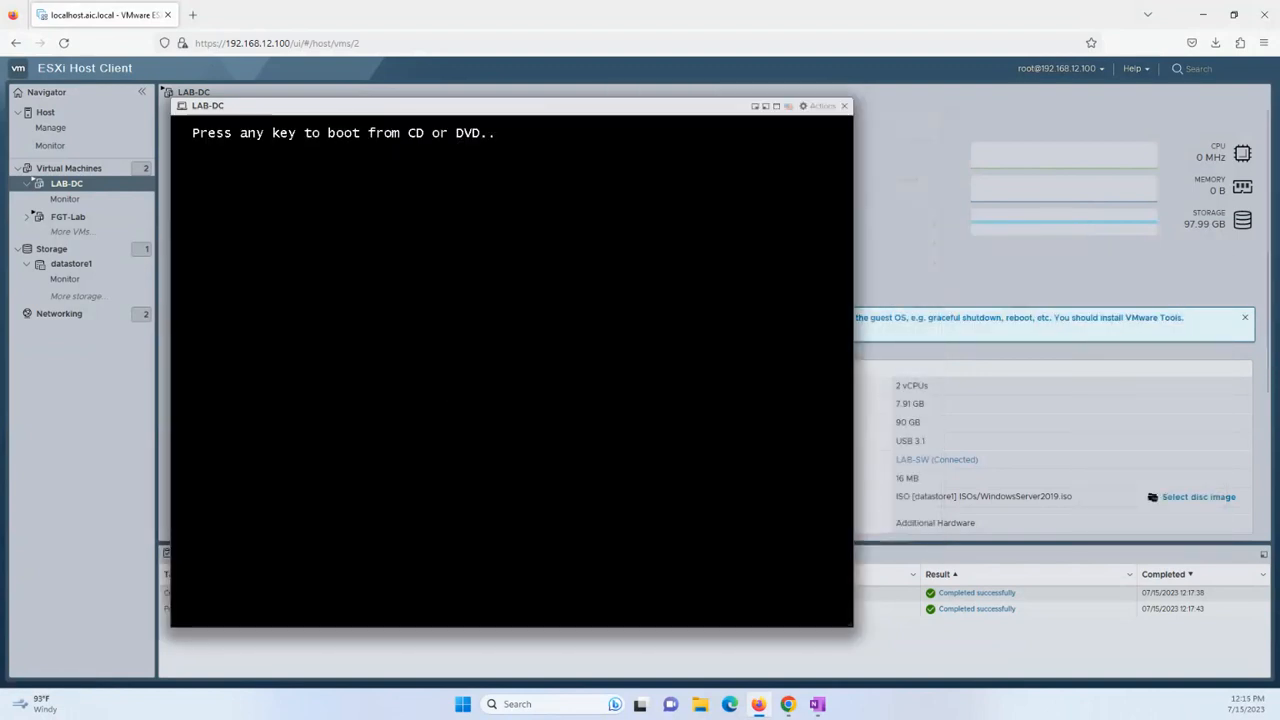
{"action": "key", "text": "Return"}
{"action": "key", "text": "Return"}
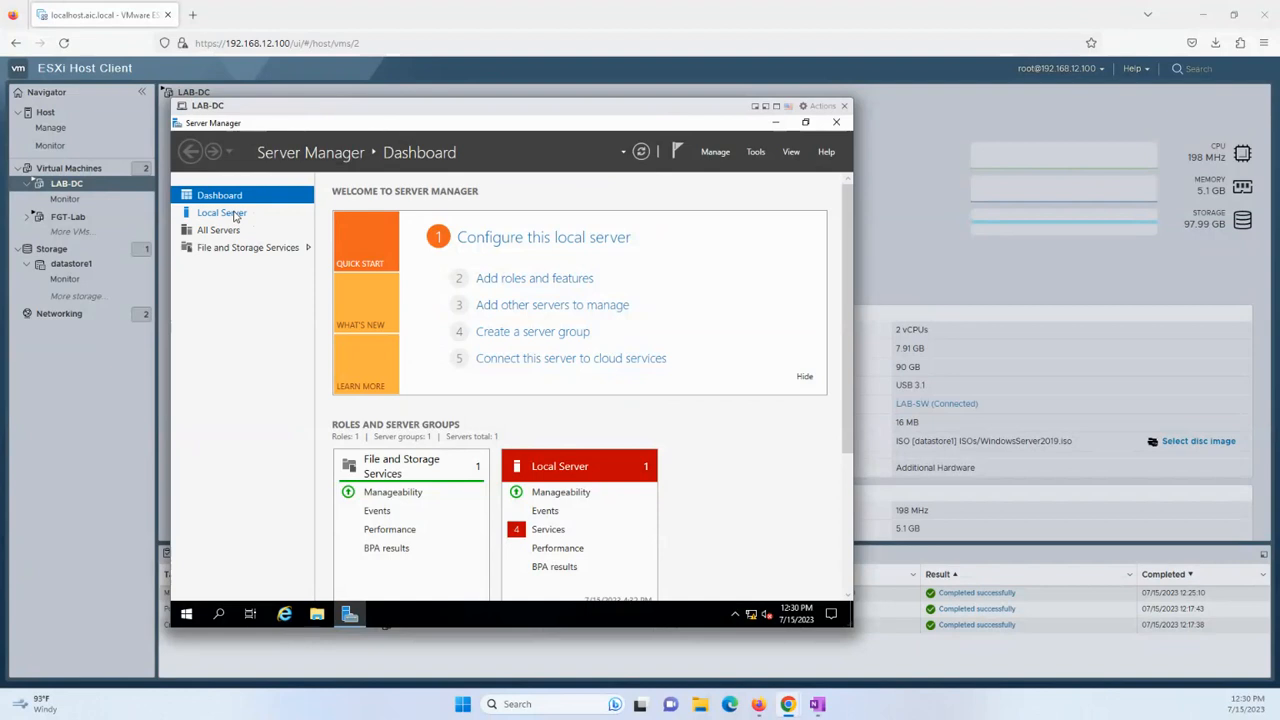
From Local Server, open Ethernet0's adapter properties and its IPv4 settings.
{"action": "left_click", "coordinate": [295, 213]}
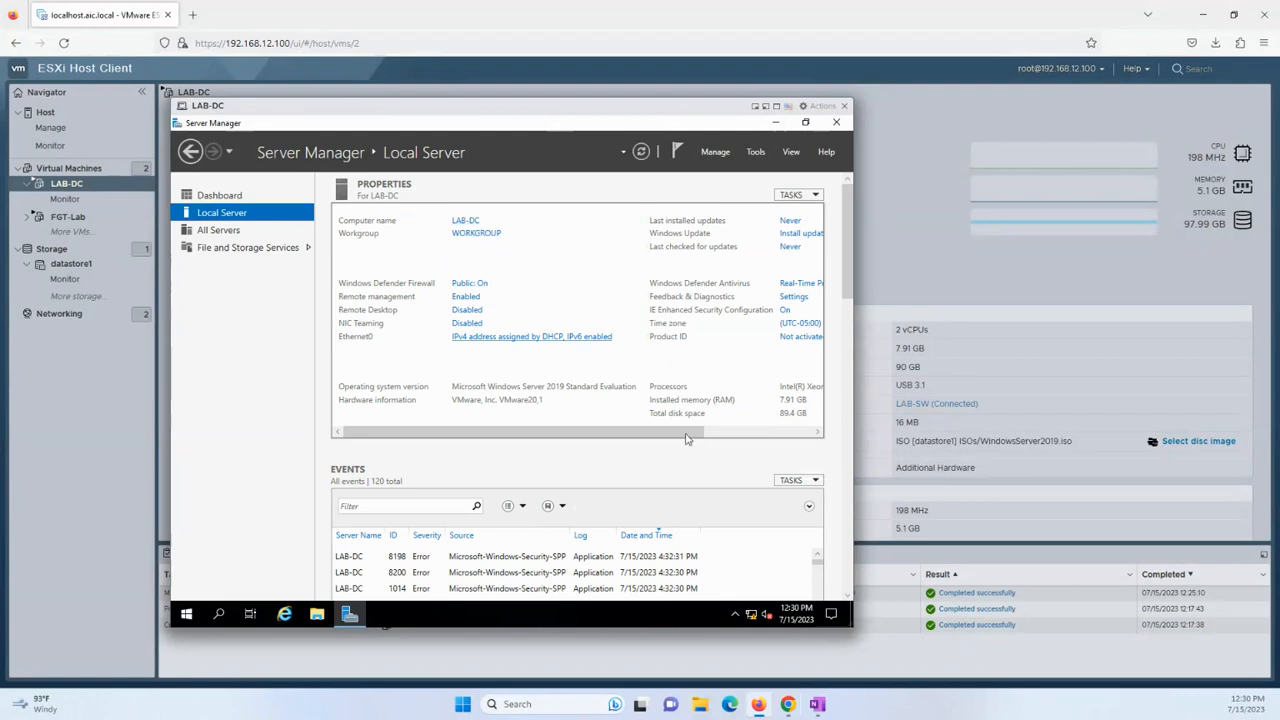
{"action": "left_click", "coordinate": [736, 614]}
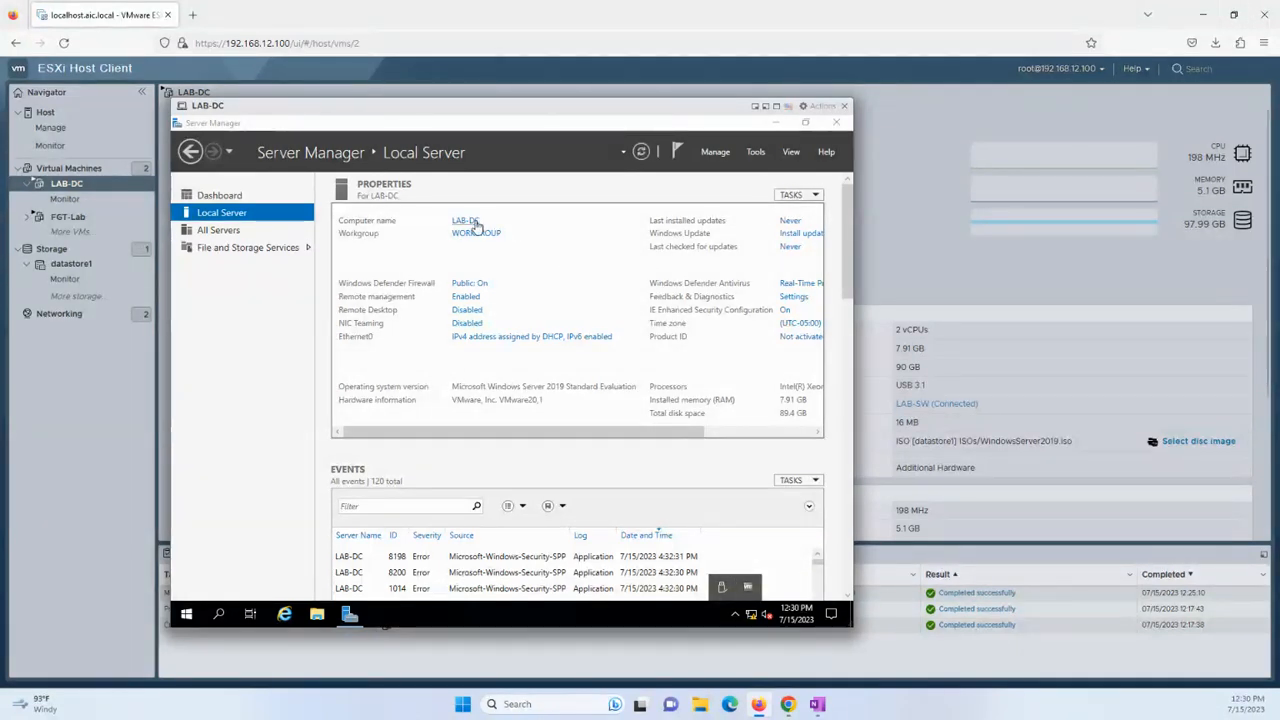
{"action": "left_click", "coordinate": [480, 340]}
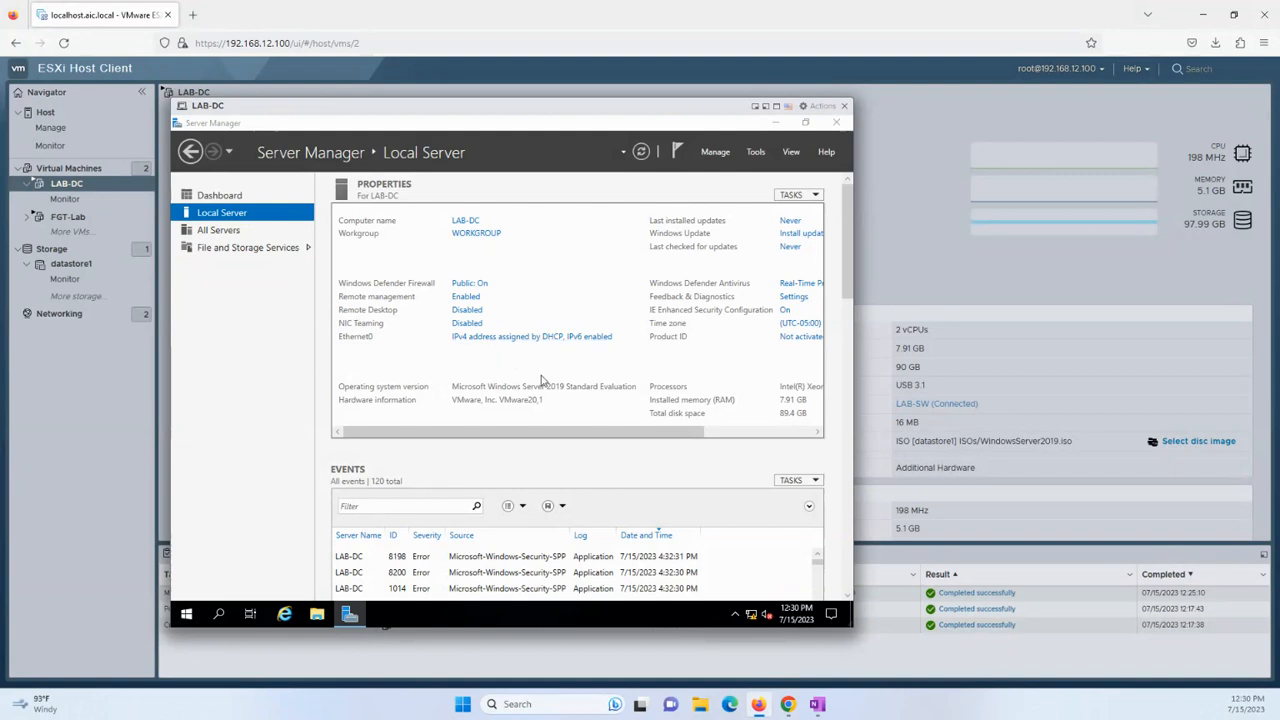
{"action": "left_click", "coordinate": [313, 262]}
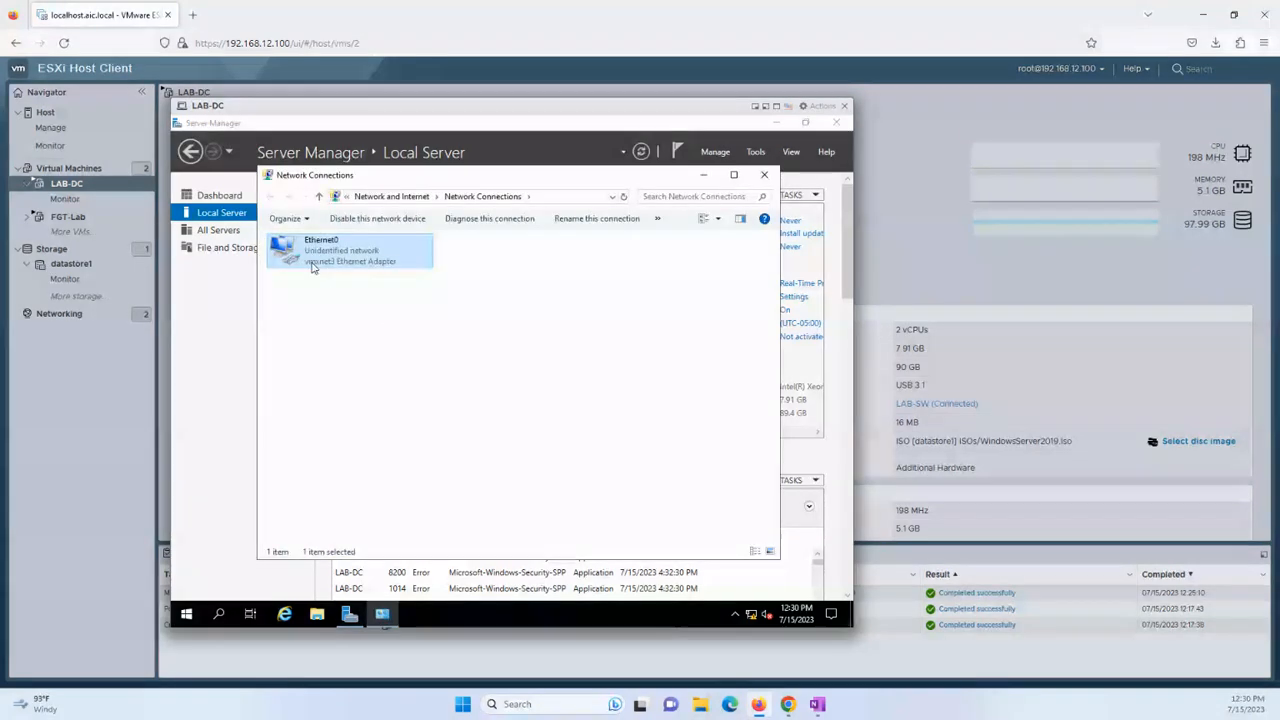
{"action": "right_click", "coordinate": [314, 268]}
{"action": "left_click", "coordinate": [383, 394]}
{"action": "double_click", "coordinate": [413, 380]}
Assign static IP 10.50.10.10, mask 255.255.255.0, gateway 10.50.10.1 and a preferred DNS server.
{"action": "left_click", "coordinate": [399, 380]}
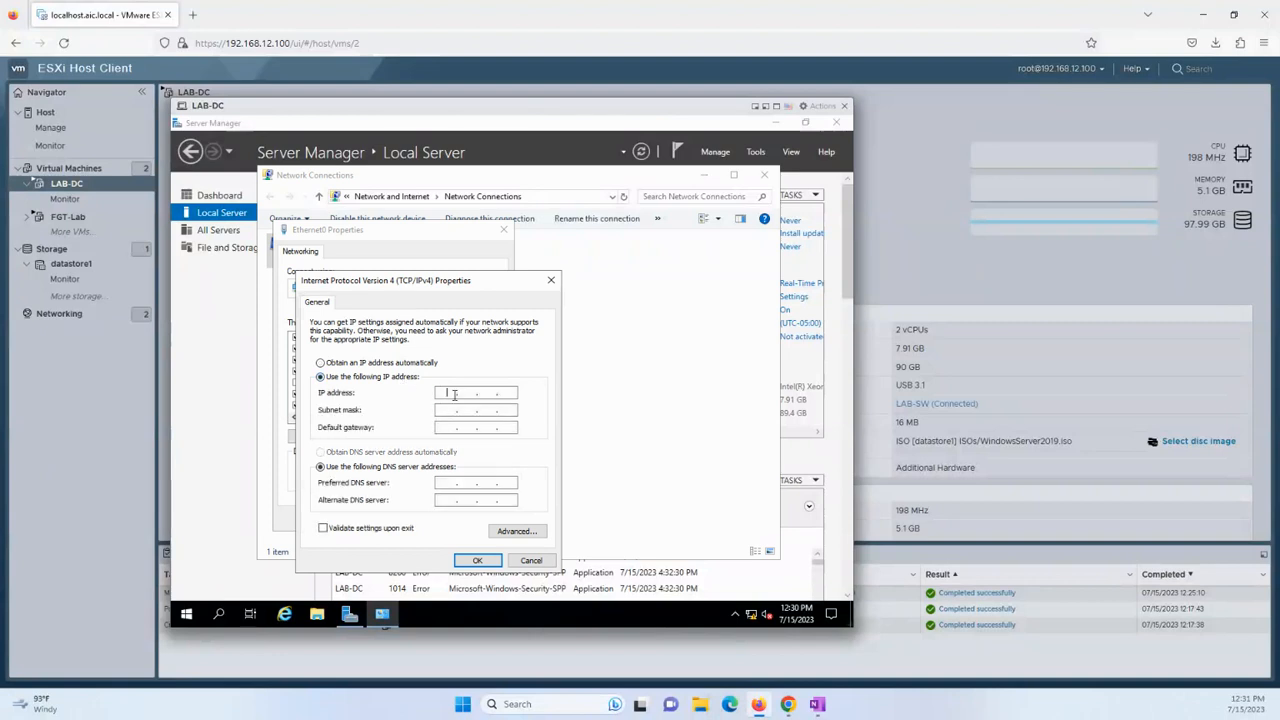
{"action": "type", "text": "10"}
{"action": "type", "text": "."}
{"action": "type", "text": "5255255"}
{"action": "type", "text": "10.5"}
{"action": "type", "text": "0.10.1"}
{"action": "key", "text": "Tab"}
{"action": "key", "text": "Tab"}
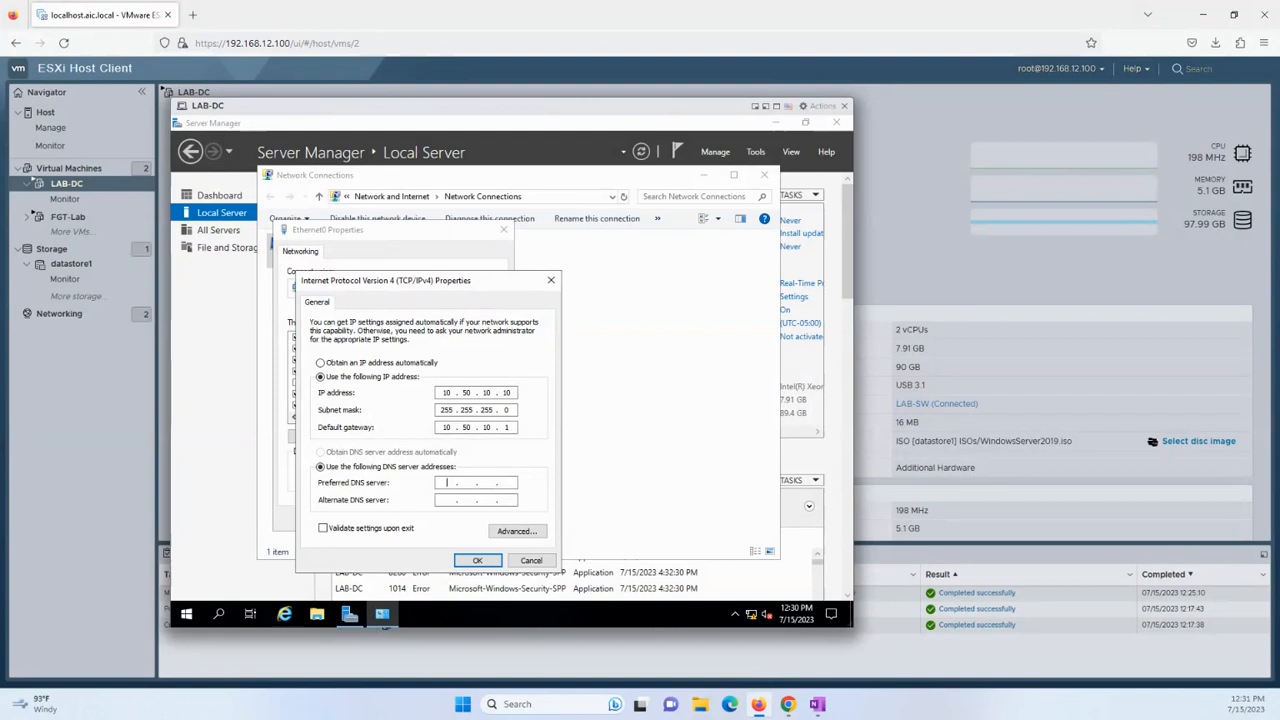
{"action": "type", "text": "10.50."}
{"action": "left_click", "coordinate": [477, 560]}
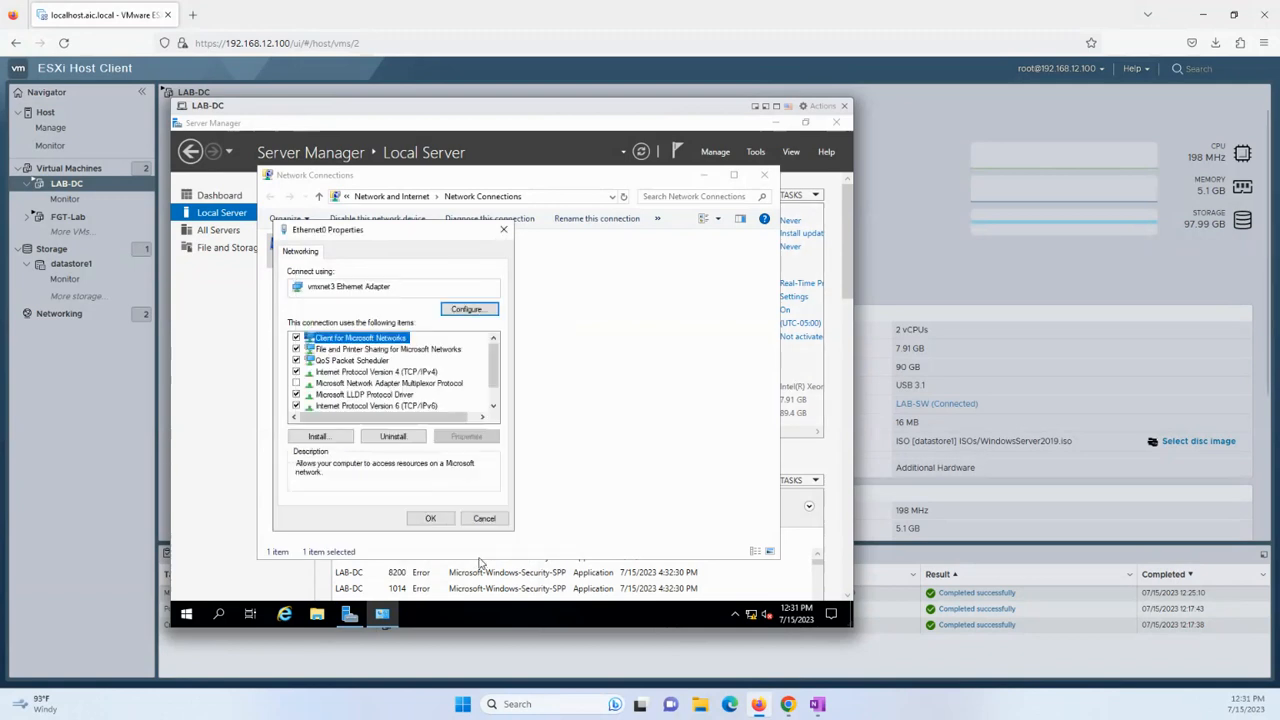
{"action": "left_click", "coordinate": [425, 518]}
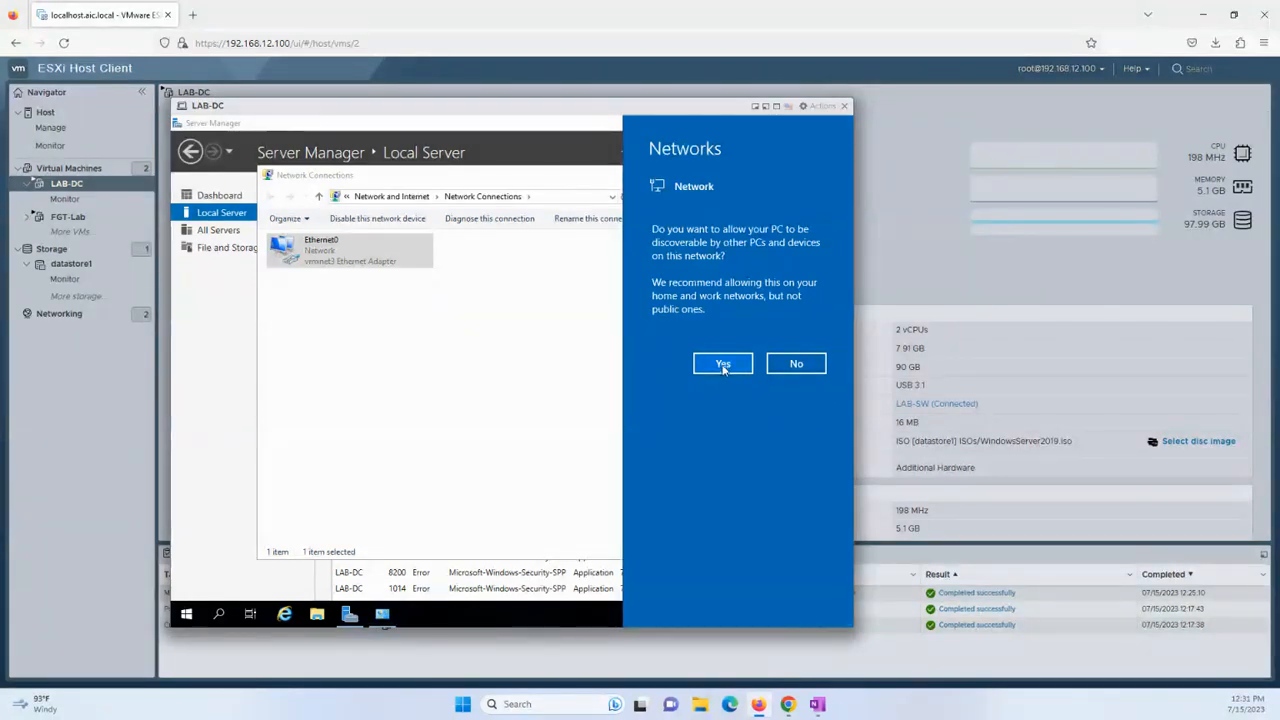
{"action": "left_click", "coordinate": [608, 303]}
{"action": "left_click", "coordinate": [767, 174]}
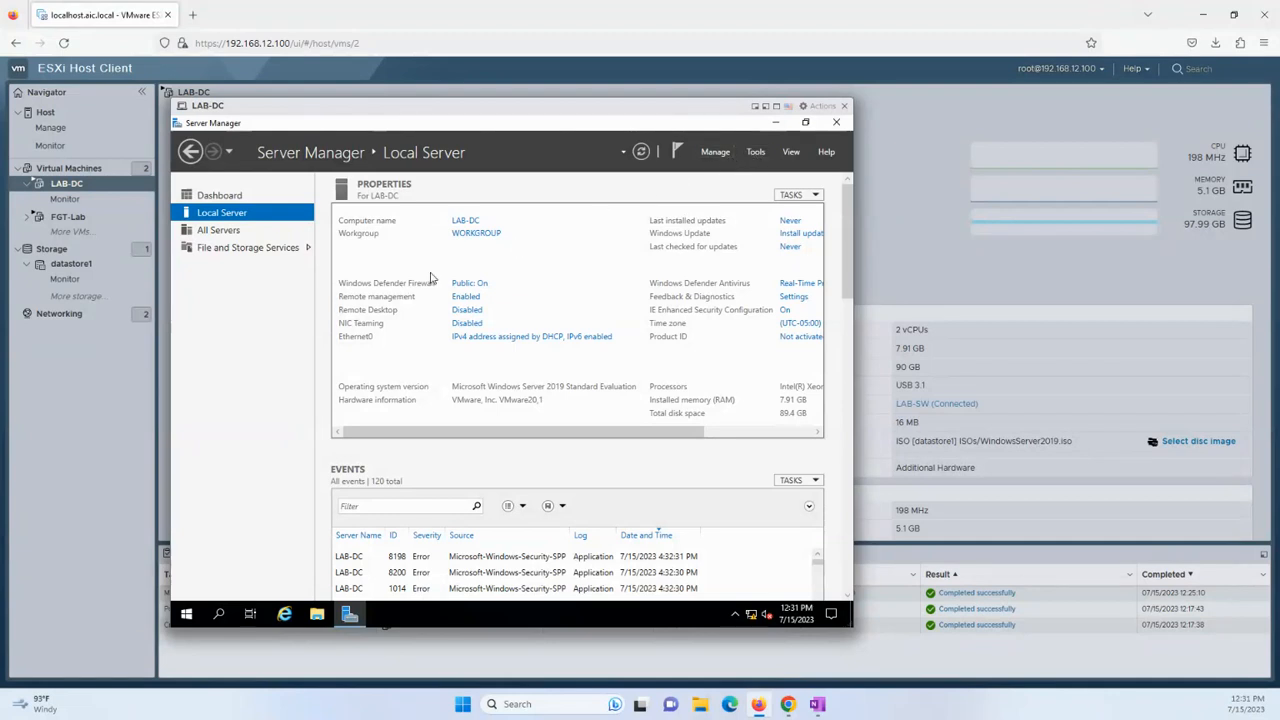
{"action": "left_click", "coordinate": [754, 153]}
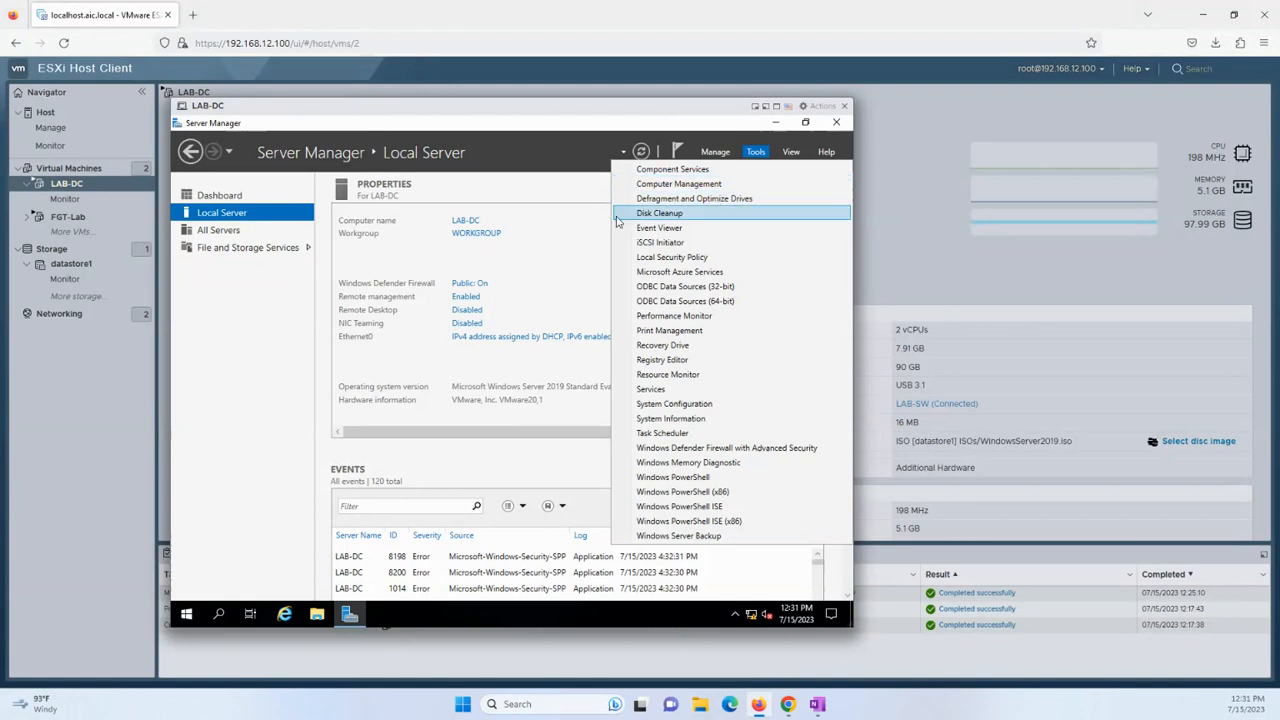
Run Add Roles and Features as a role-based install targeting LAB-DC.
{"action": "left_click", "coordinate": [567, 238]}
{"action": "left_click", "coordinate": [256, 198]}
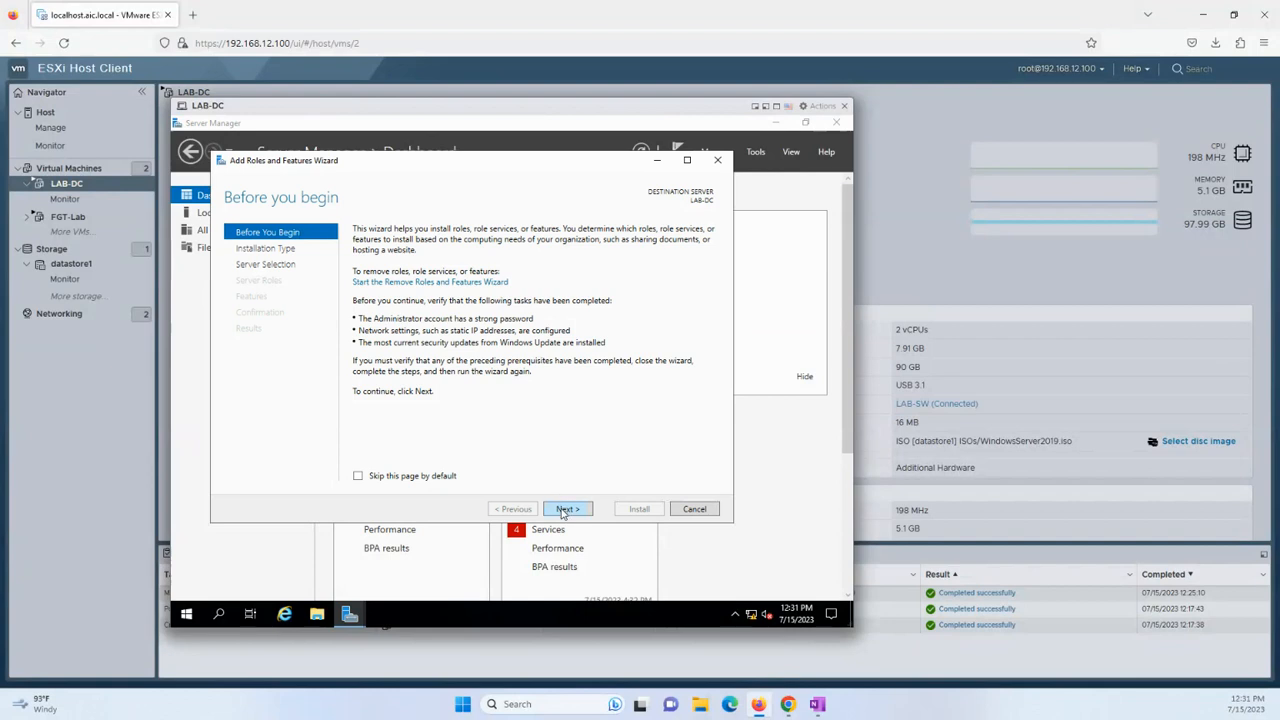
{"action": "left_click", "coordinate": [565, 510]}
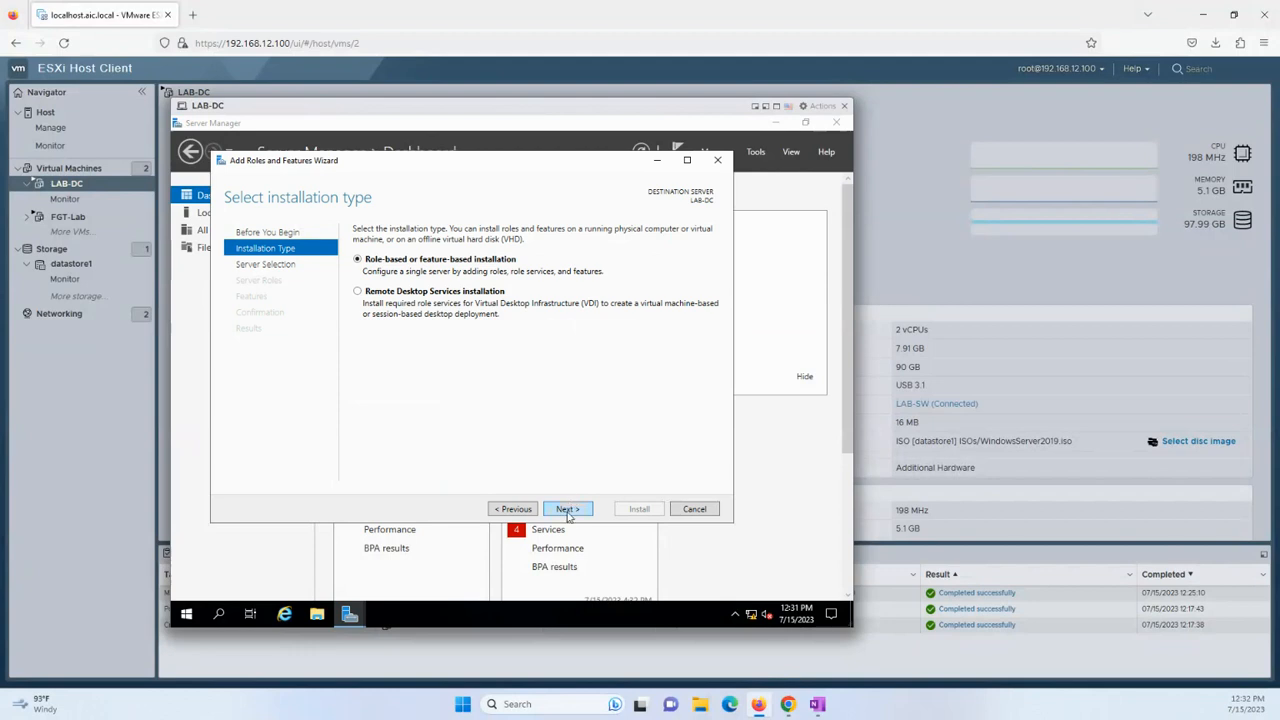
{"action": "left_click", "coordinate": [568, 512]}
{"action": "left_click", "coordinate": [566, 511]}
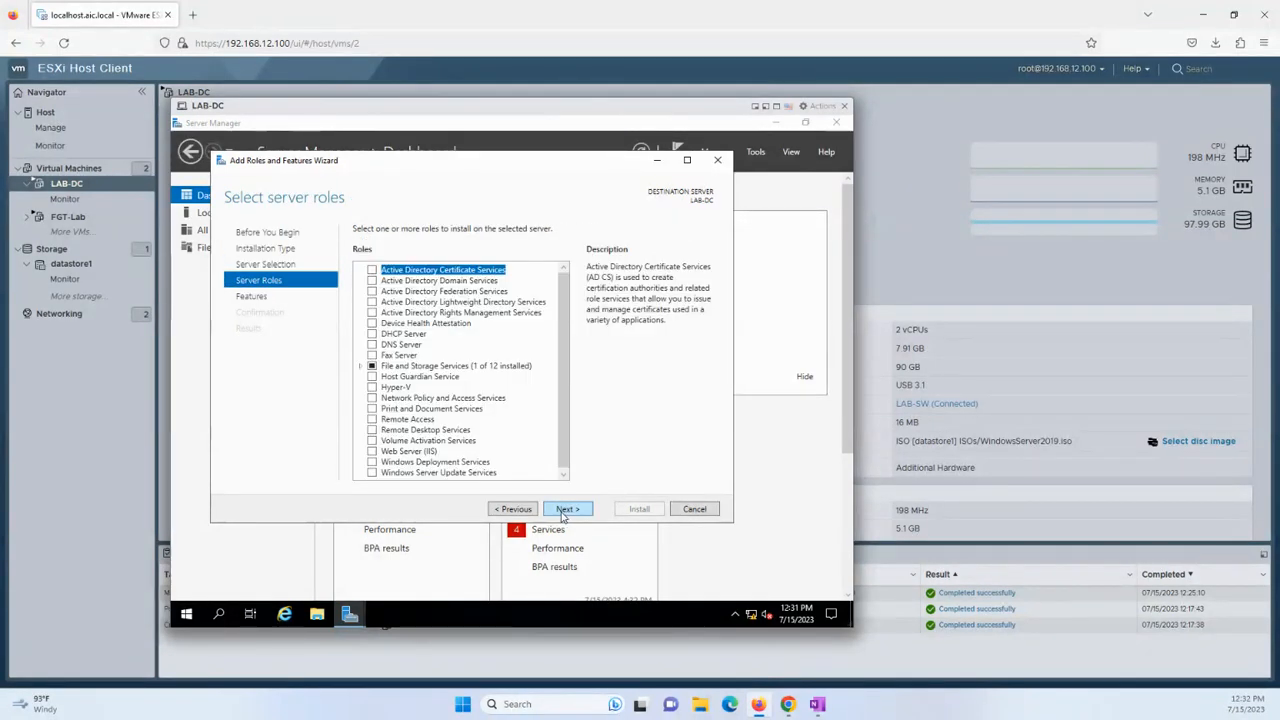
Tick Active Directory Domain Services and DNS Server, accepting their required features.
{"action": "left_click", "coordinate": [372, 281]}
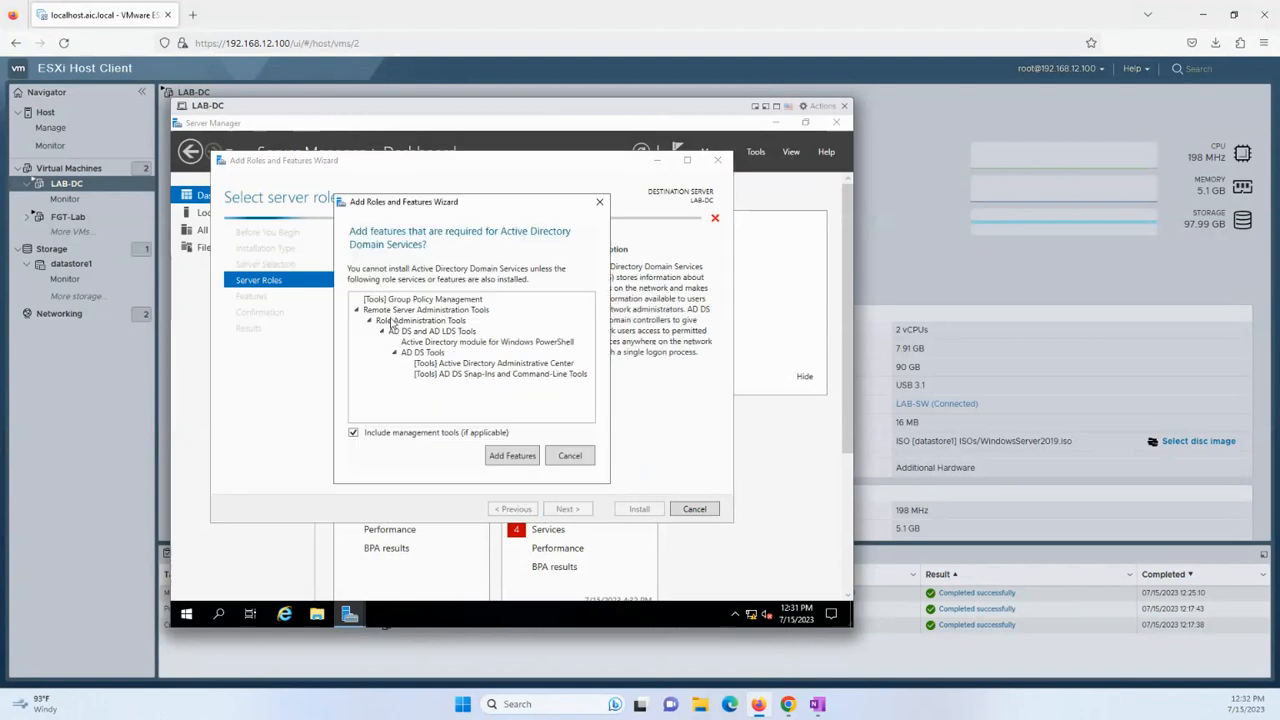
{"action": "left_click", "coordinate": [493, 452]}
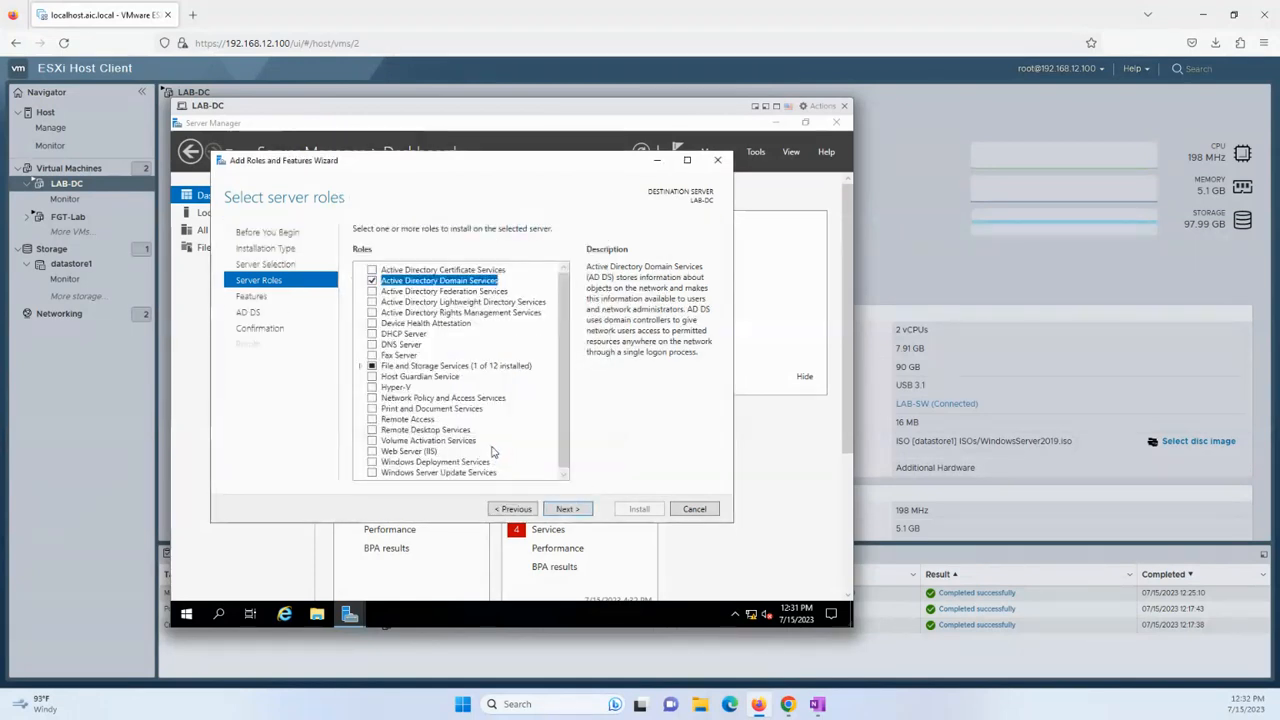
{"action": "left_click", "coordinate": [372, 344]}
{"action": "left_click", "coordinate": [514, 449]}
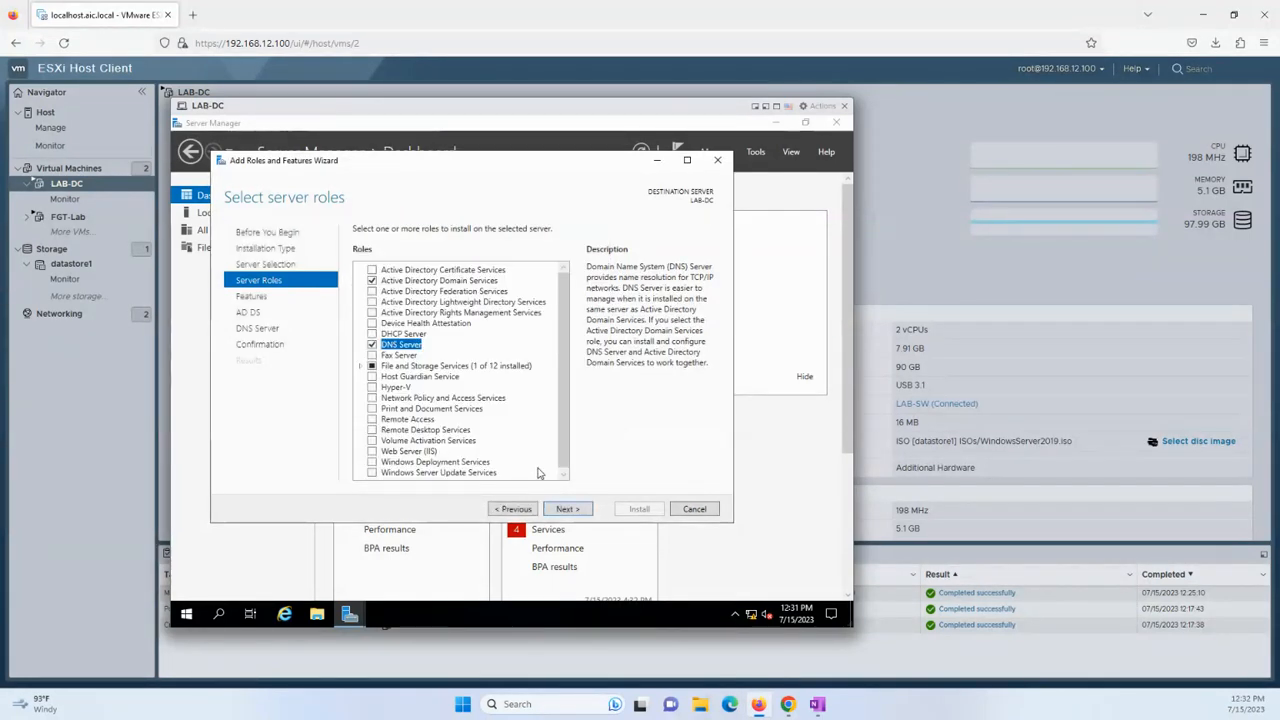
Advance to Confirmation and allow the server to restart automatically.
{"action": "left_click", "coordinate": [567, 509]}
{"action": "left_click", "coordinate": [567, 509]}
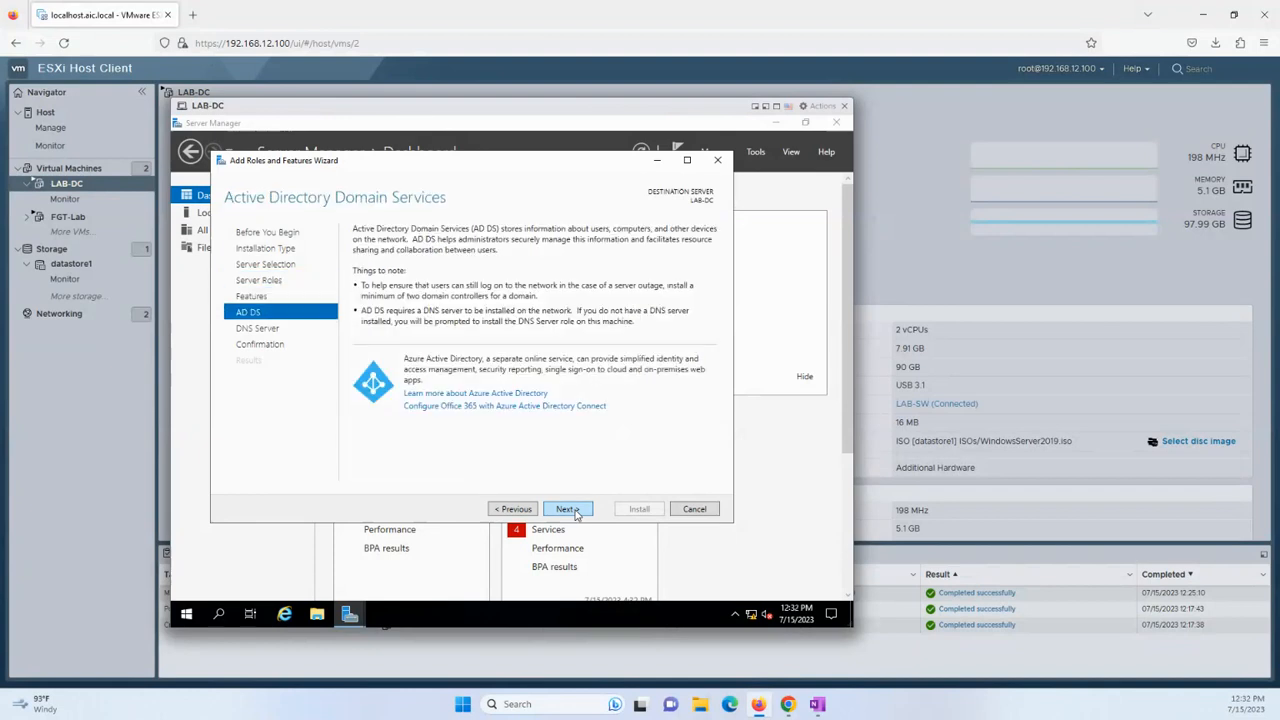
{"action": "left_click", "coordinate": [567, 509]}
{"action": "left_click", "coordinate": [581, 511]}
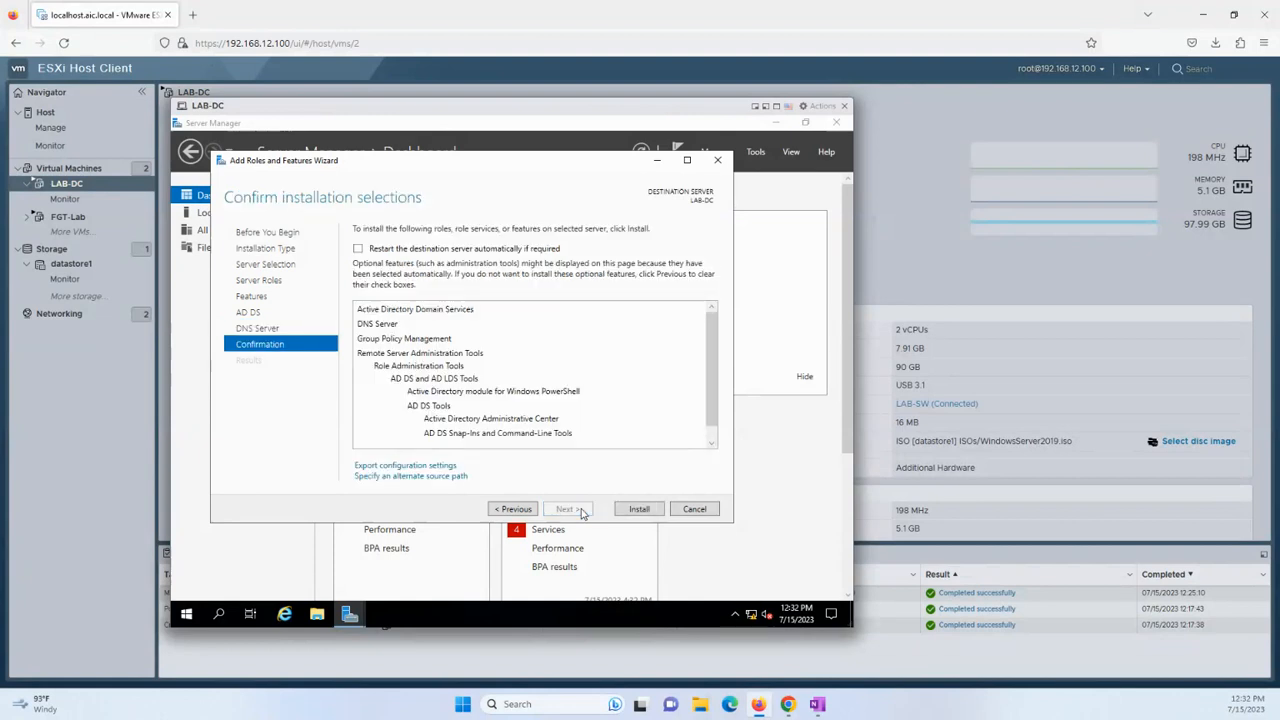
{"action": "left_click", "coordinate": [489, 248]}
{"action": "left_click", "coordinate": [549, 410]}
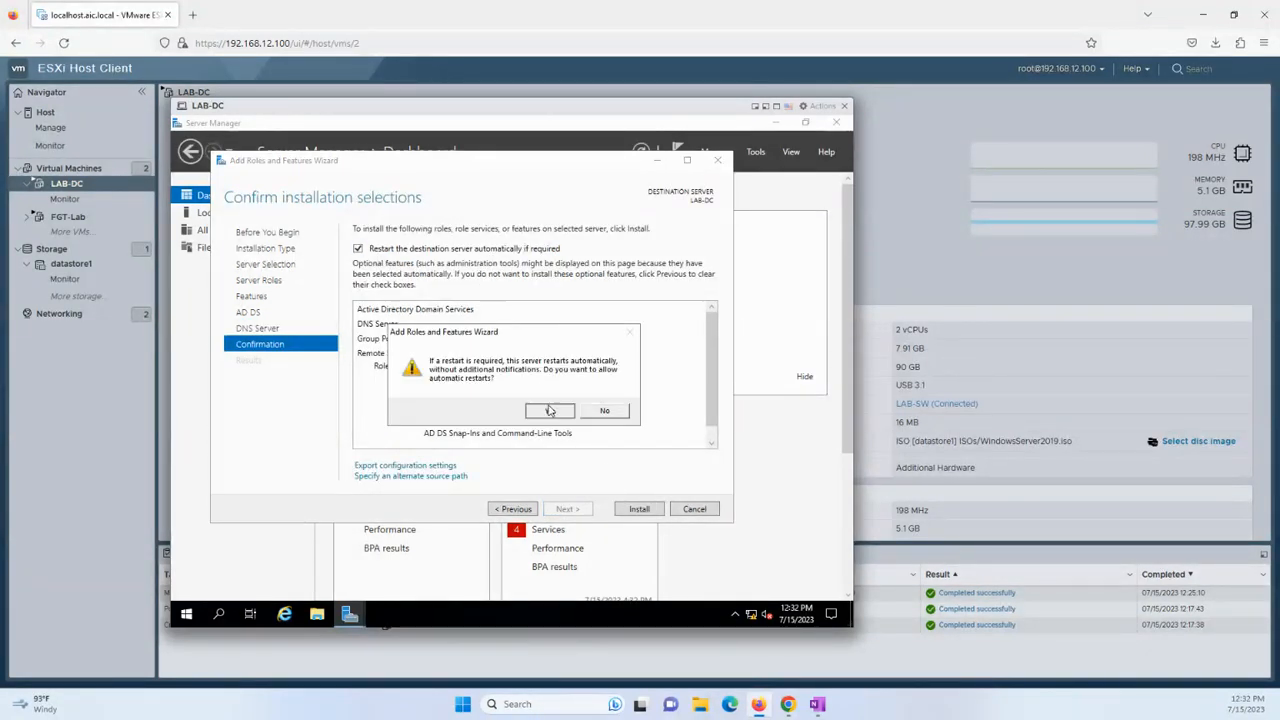
Install the selected AD DS and DNS Server roles on LAB-DC.
{"action": "left_click", "coordinate": [640, 510]}
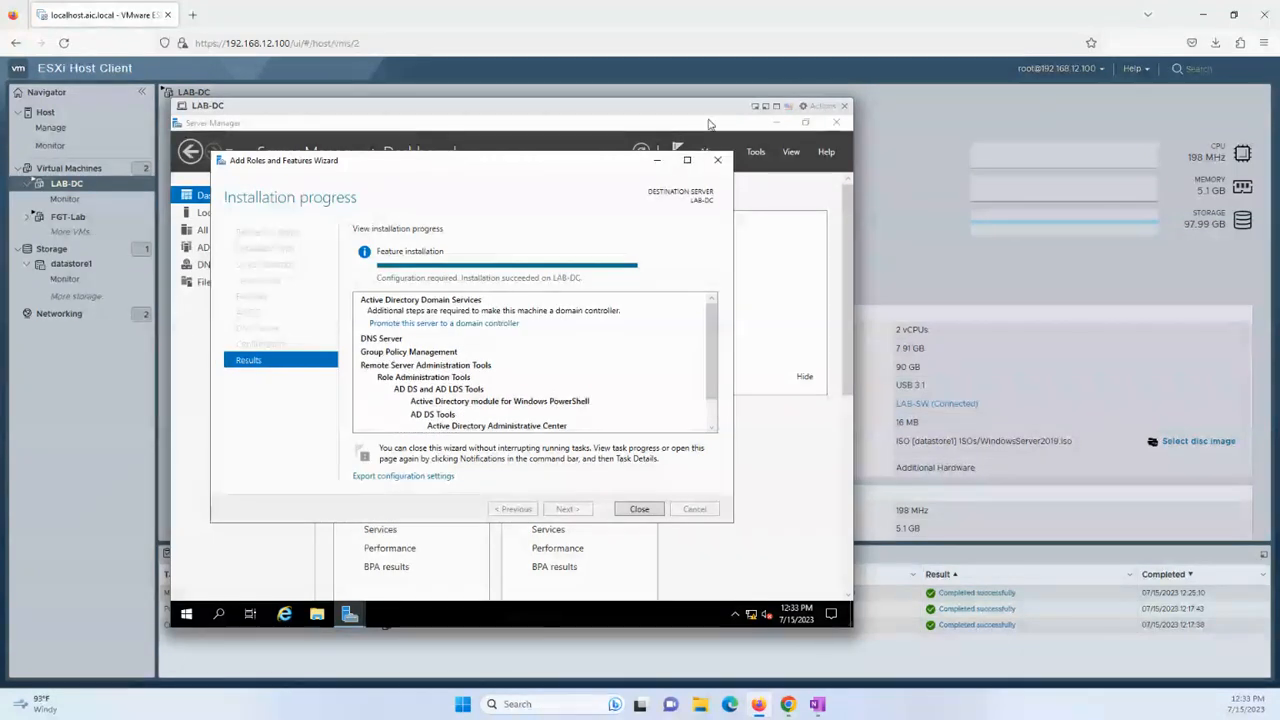
Promote LAB-DC by adding a new forest with root domain blueocean.it.
{"action": "left_click", "coordinate": [470, 323]}
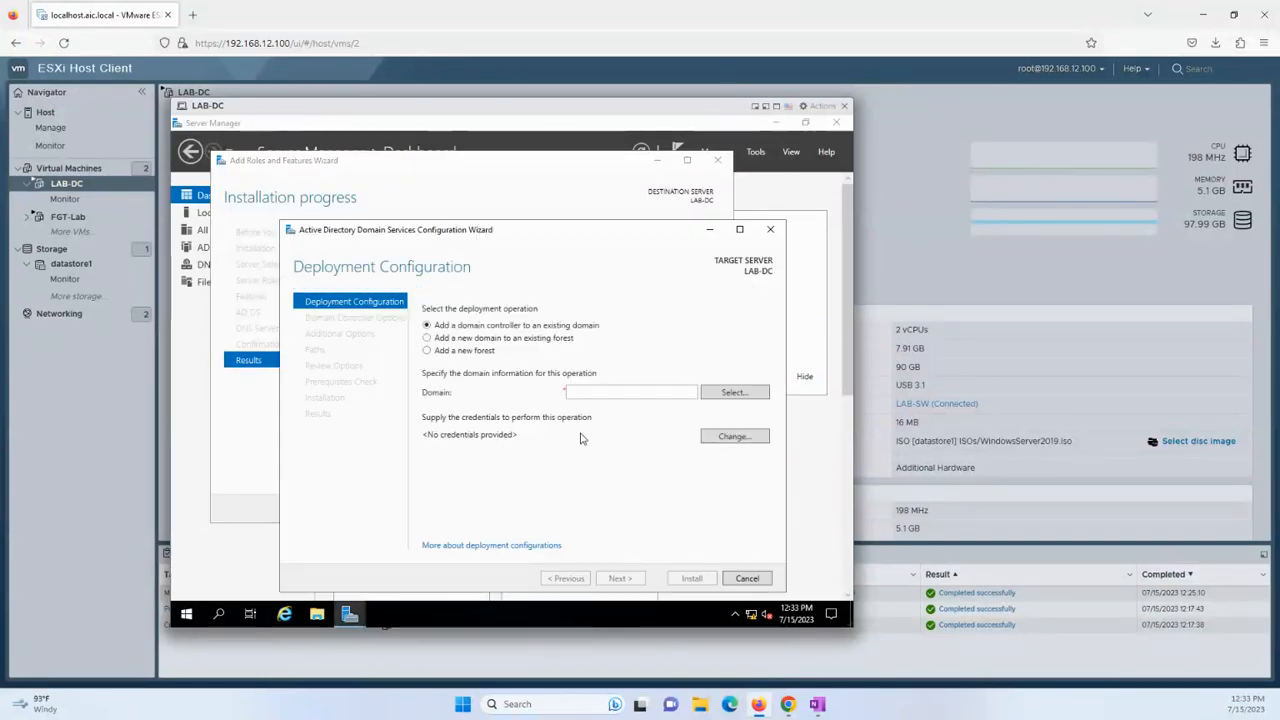
{"action": "left_click", "coordinate": [462, 351]}
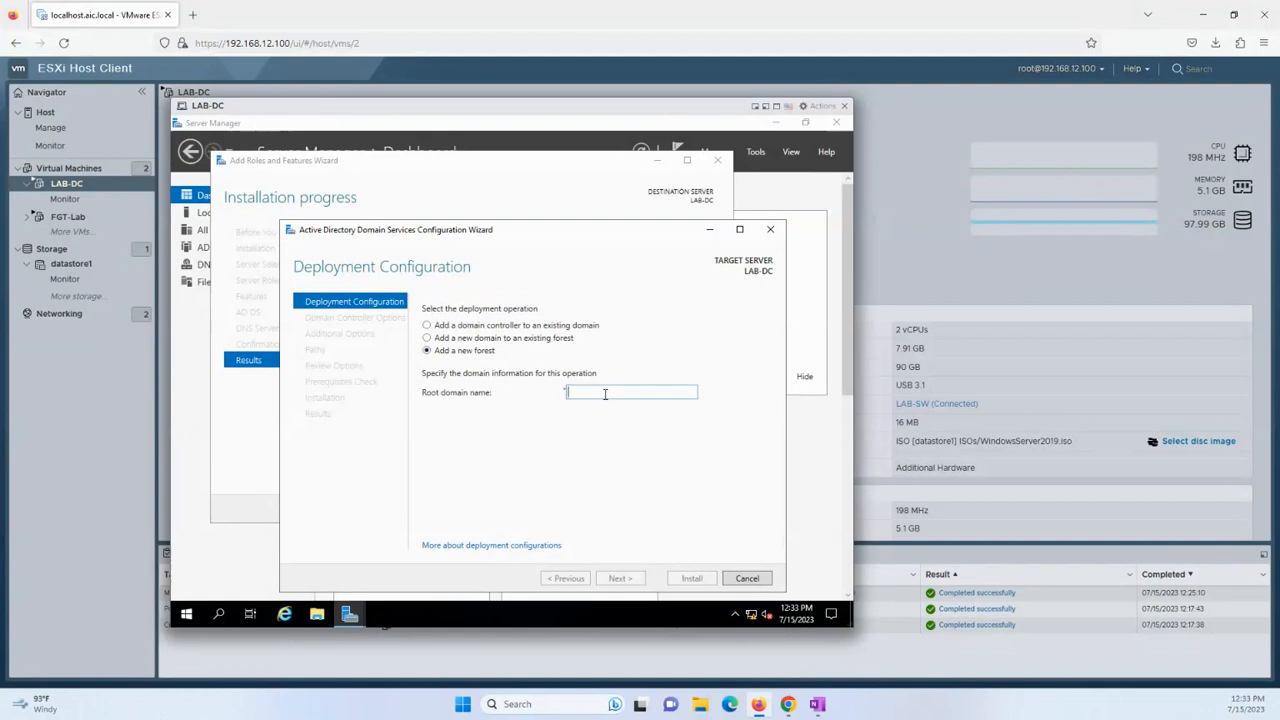
{"action": "type", "text": "b"}
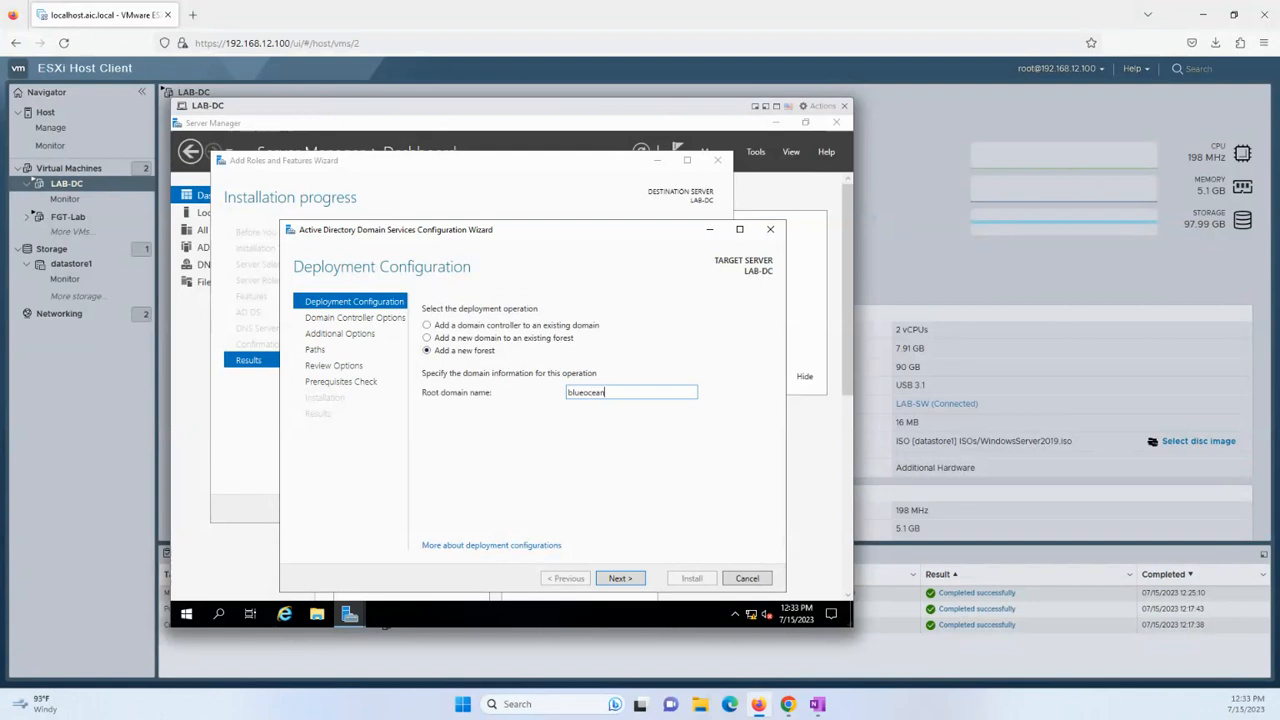
{"action": "type", "text": "lueocean.it"}
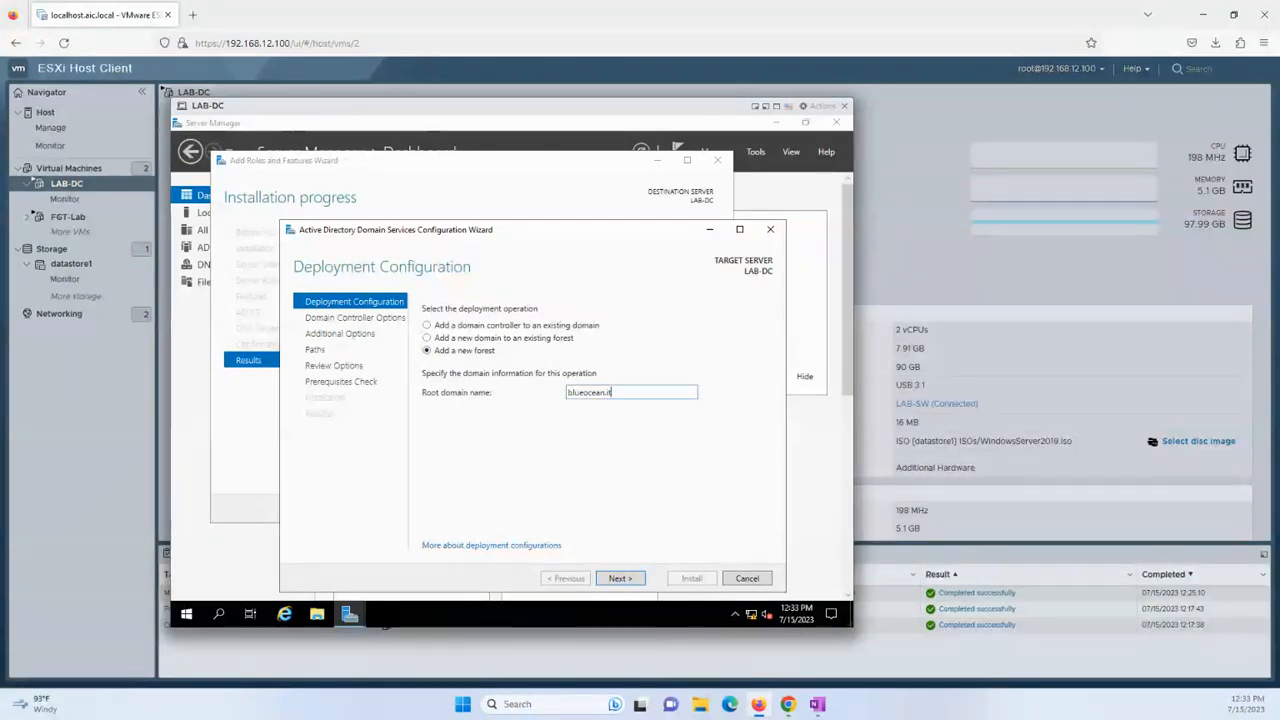
{"action": "left_click", "coordinate": [618, 578]}
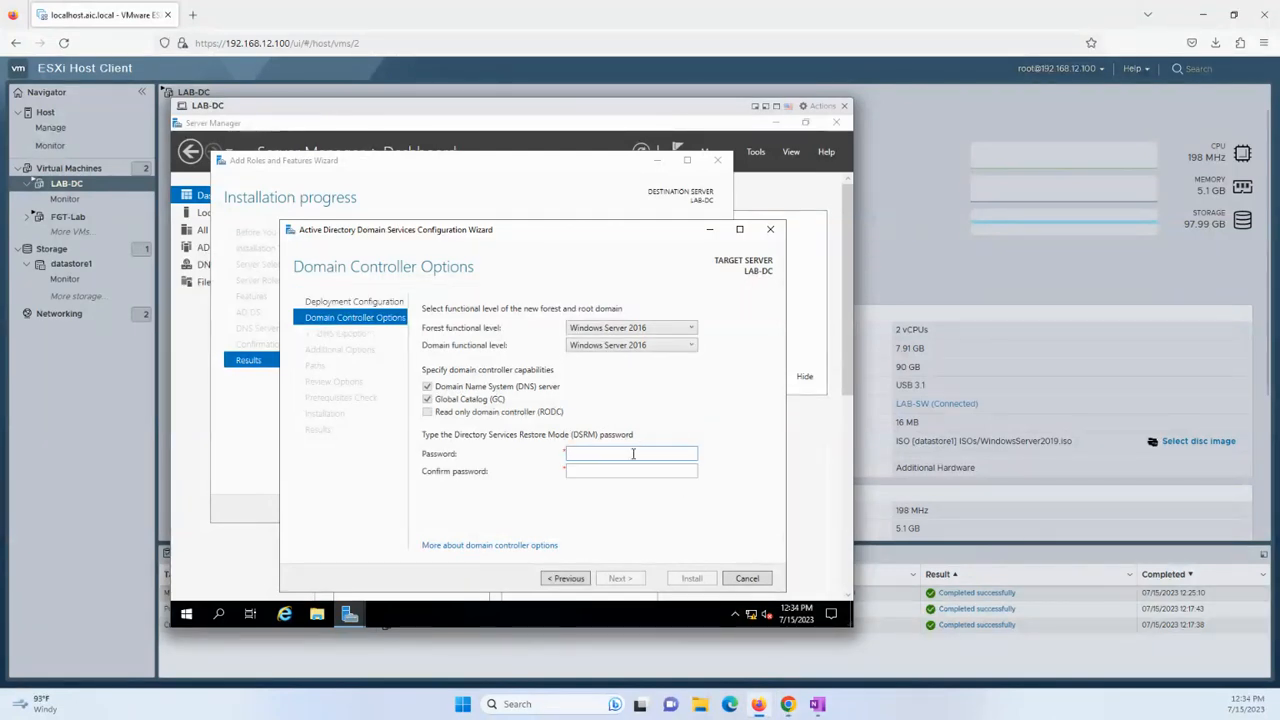
Enter and confirm the Directory Services Restore Mode password in the domain controller options.
{"action": "type", "text": "**"}
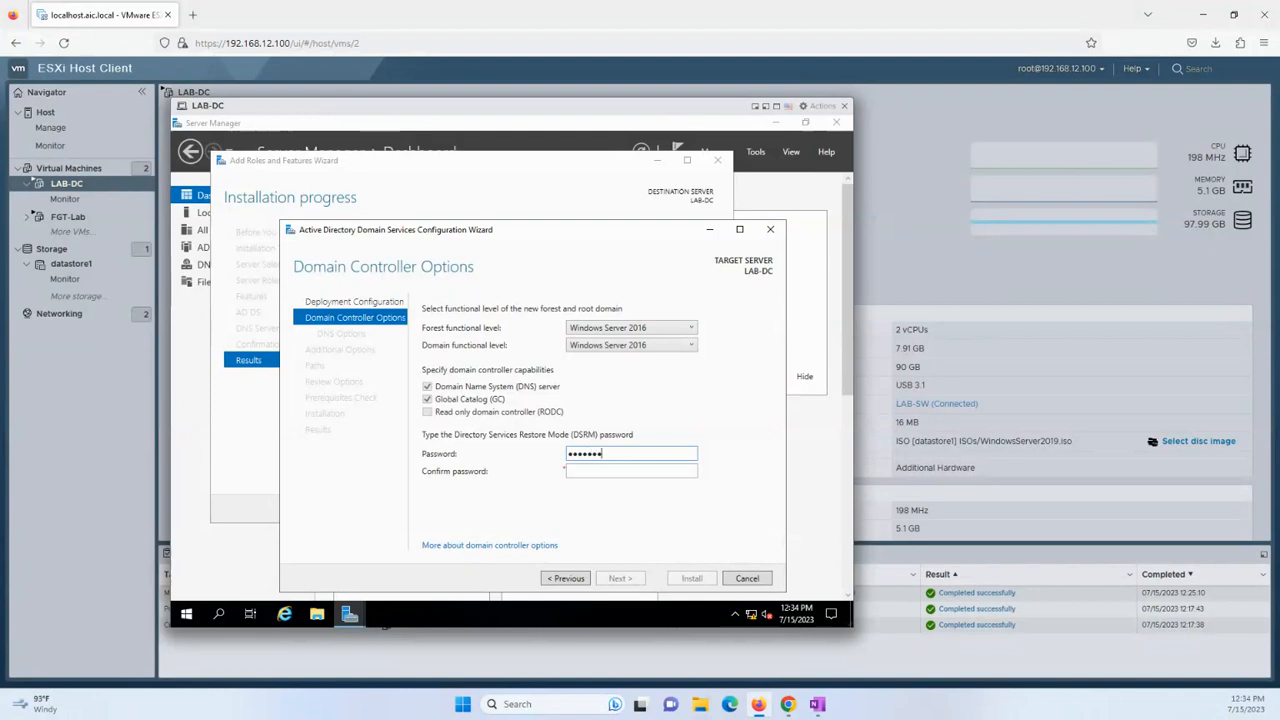
{"action": "key", "text": "Tab"}
{"action": "type", "text": "*******"}
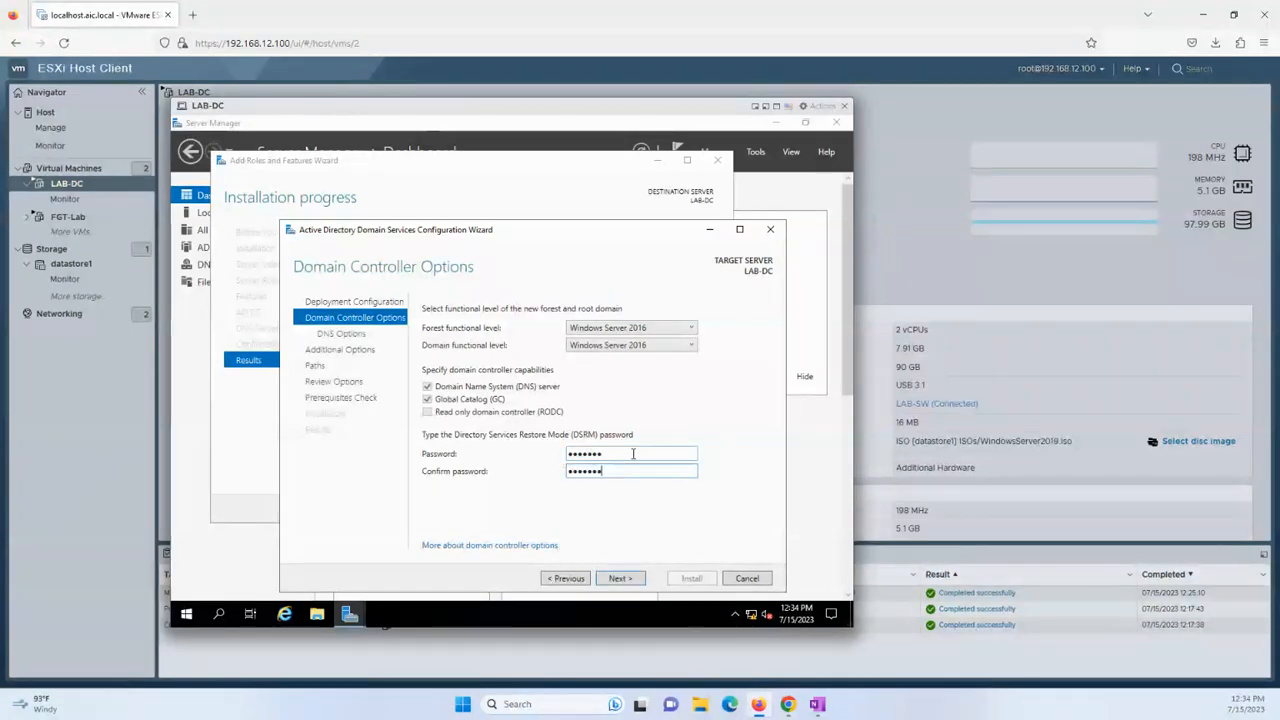
{"action": "left_click", "coordinate": [614, 579]}
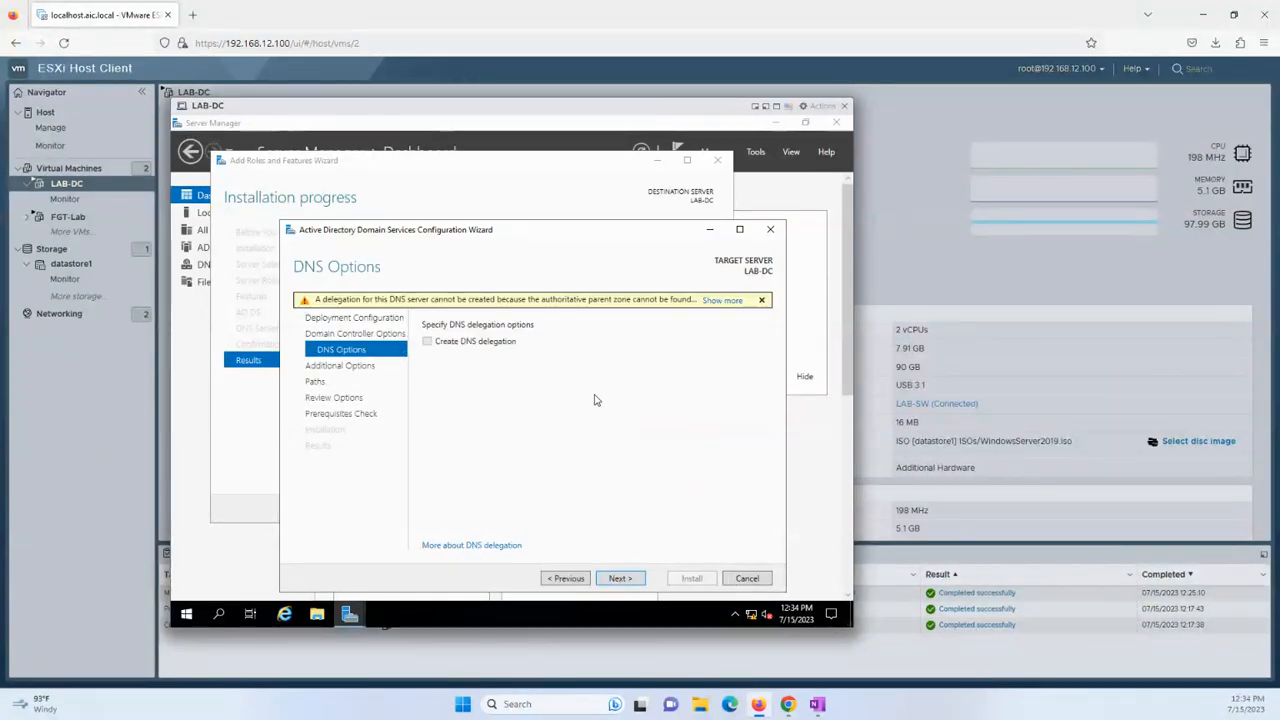
Skip DNS delegation and keep NetBIOS name BLUEOCEAN and the default AD DS paths.
{"action": "left_click", "coordinate": [617, 580]}
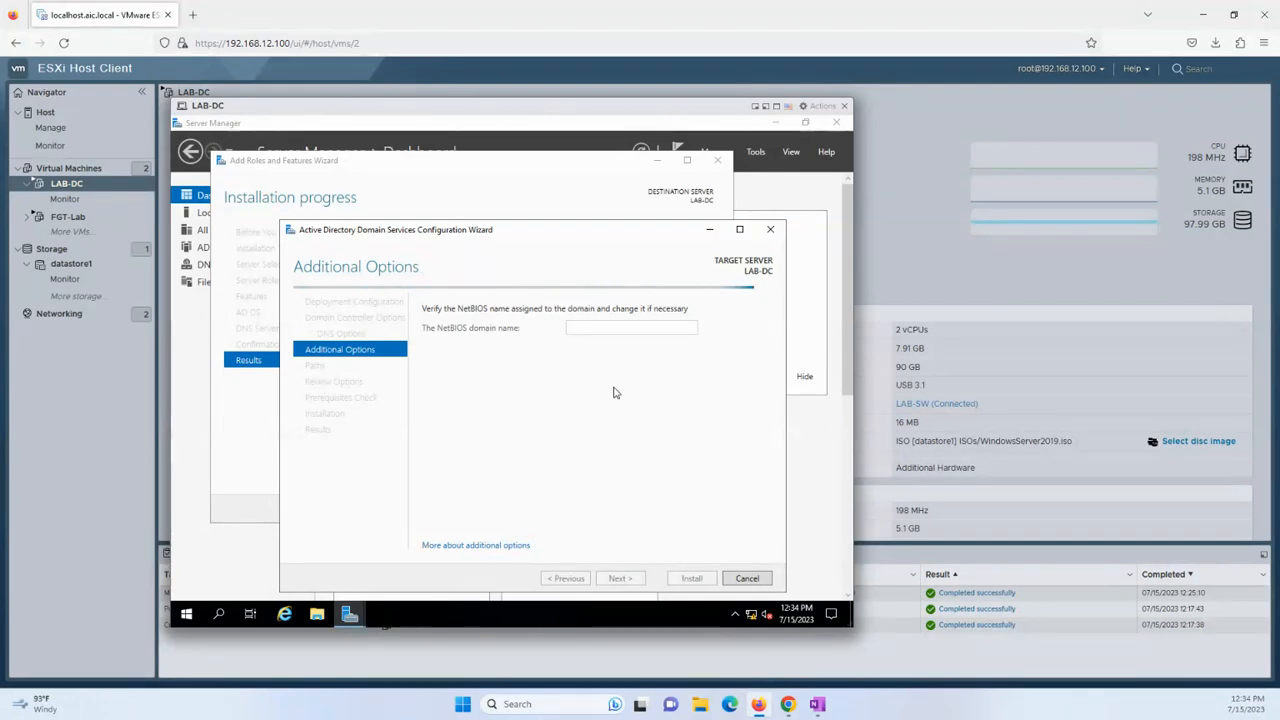
{"action": "left_click", "coordinate": [623, 582]}
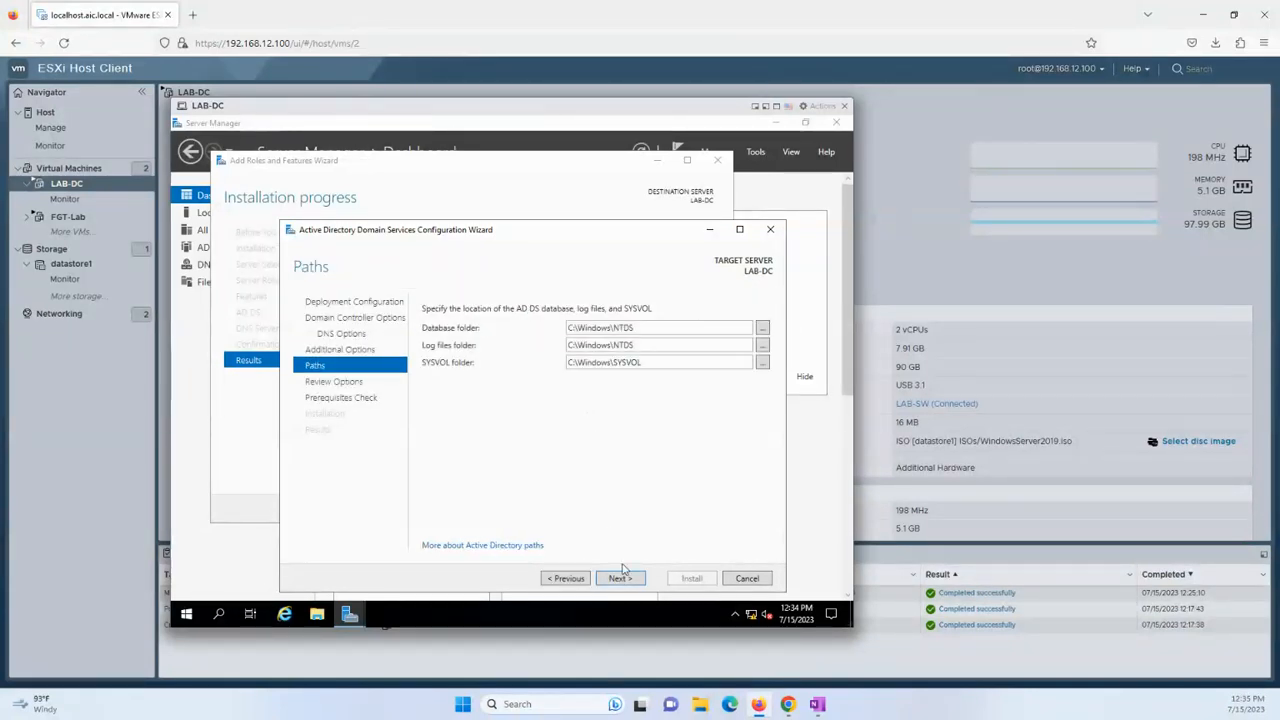
{"action": "left_click", "coordinate": [619, 579]}
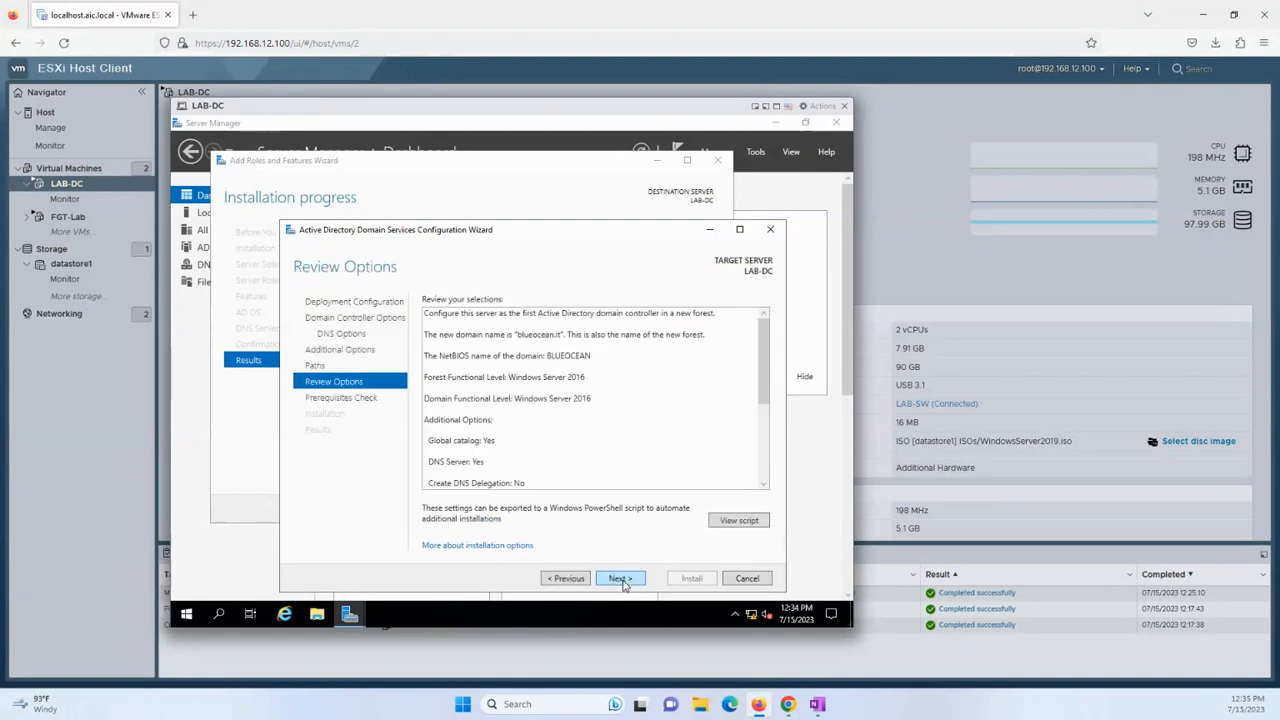
Pass the AD DS prerequisites check and install, promoting LAB-DC to domain controller for blueocean.it.
{"action": "left_click", "coordinate": [620, 580]}
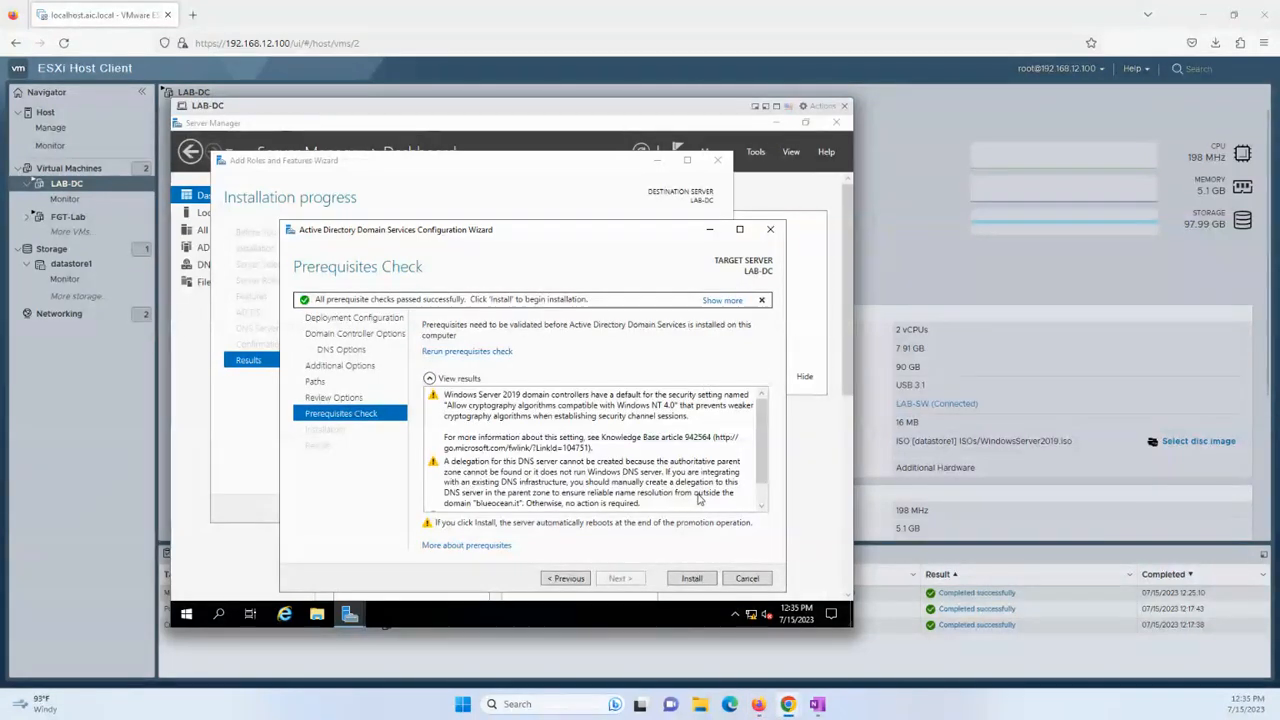
{"action": "left_click", "coordinate": [692, 578]}
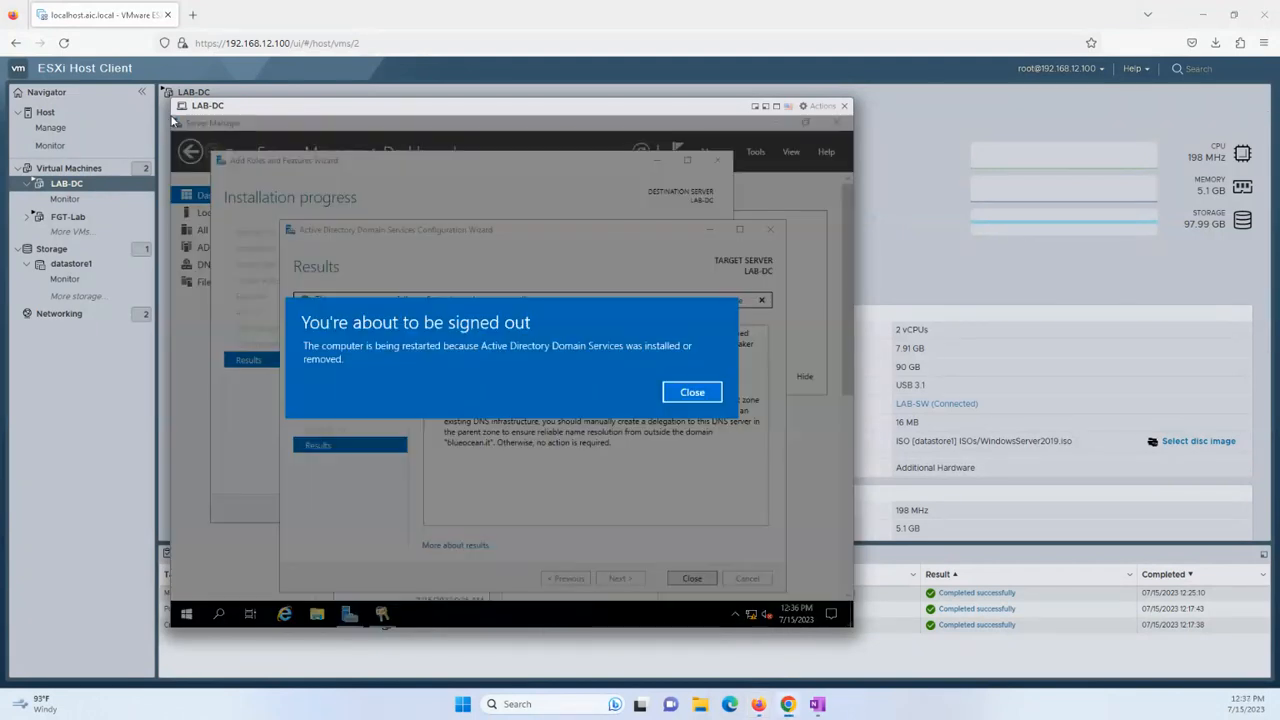
Close the sign-out notice, the AD DS configuration wizard and the Add Roles and Features Wizard.
{"action": "left_click", "coordinate": [692, 392]}
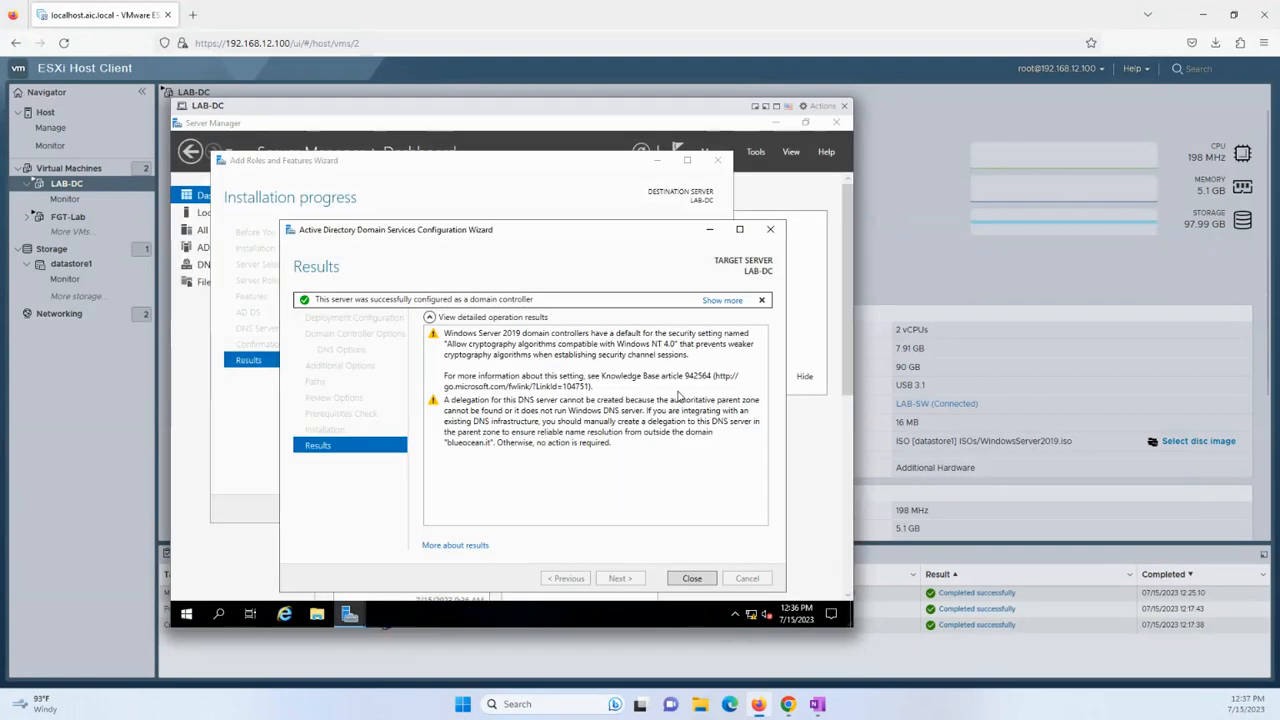
{"action": "left_click", "coordinate": [692, 578]}
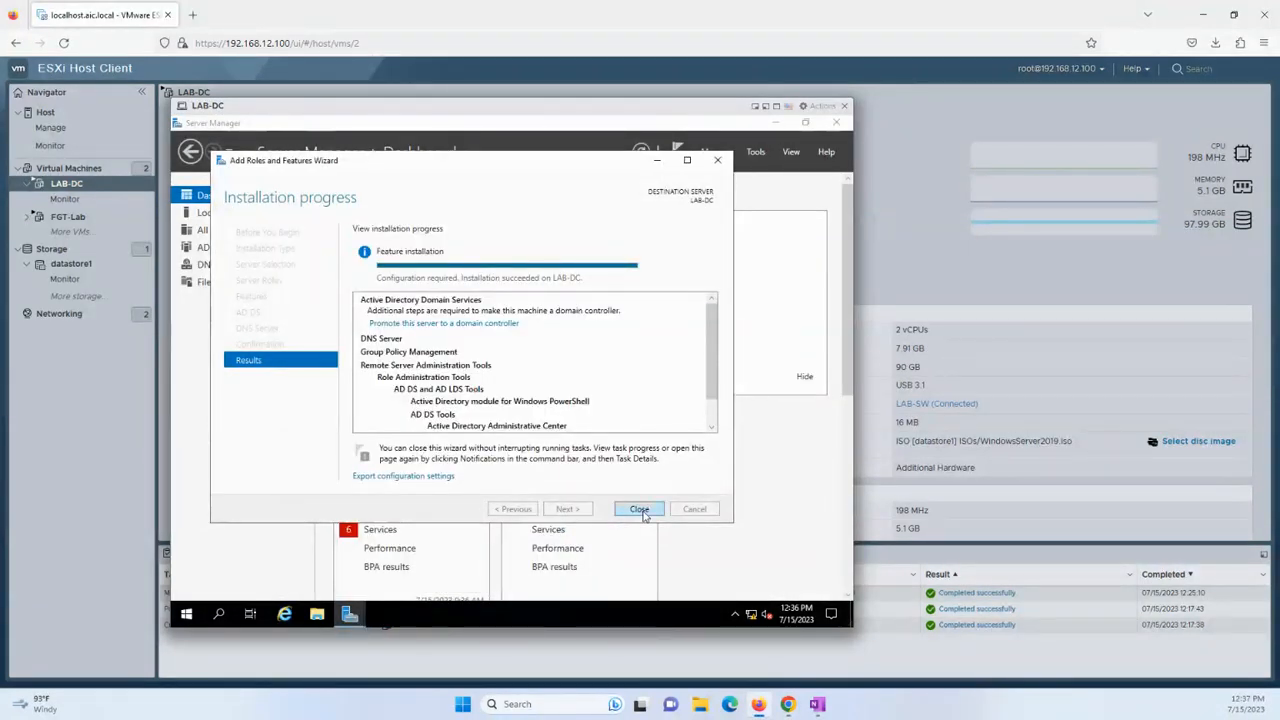
{"action": "left_click", "coordinate": [639, 510]}
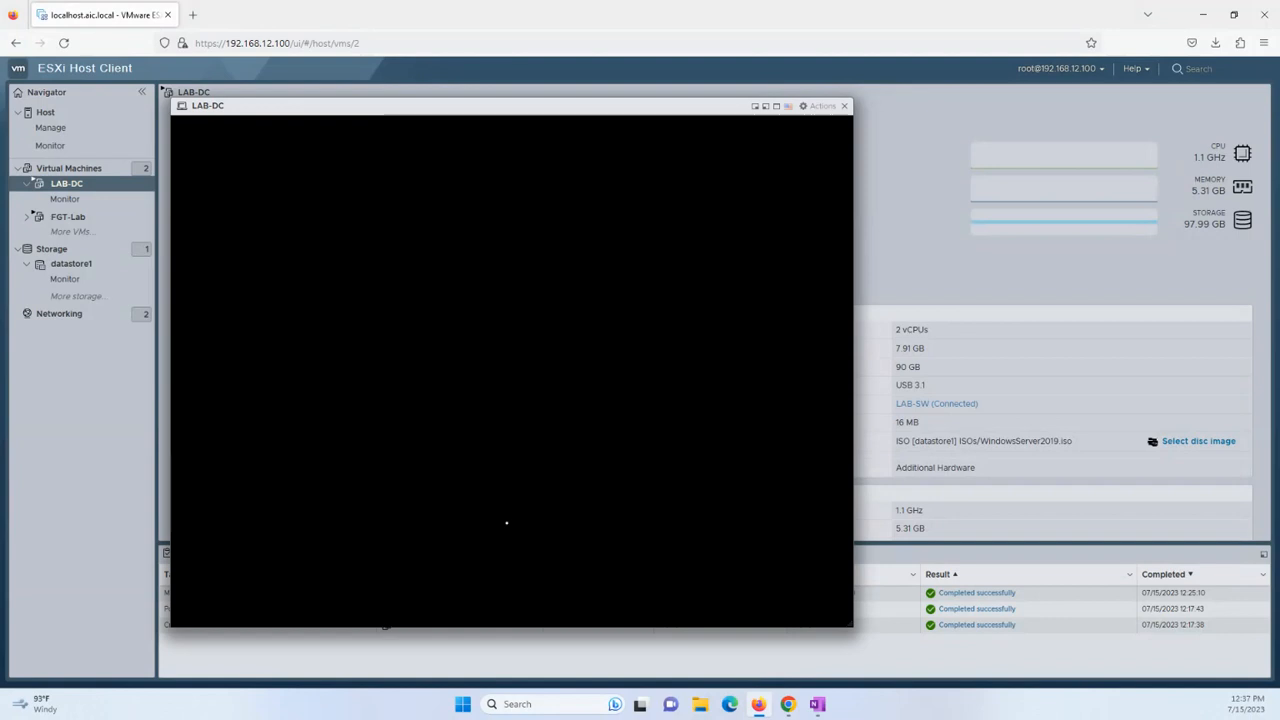
Move the LAB-DC console window up and left, then resize it larger.
{"action": "left_click_drag", "start_coordinate": [654, 108], "coordinate": [611, 66]}
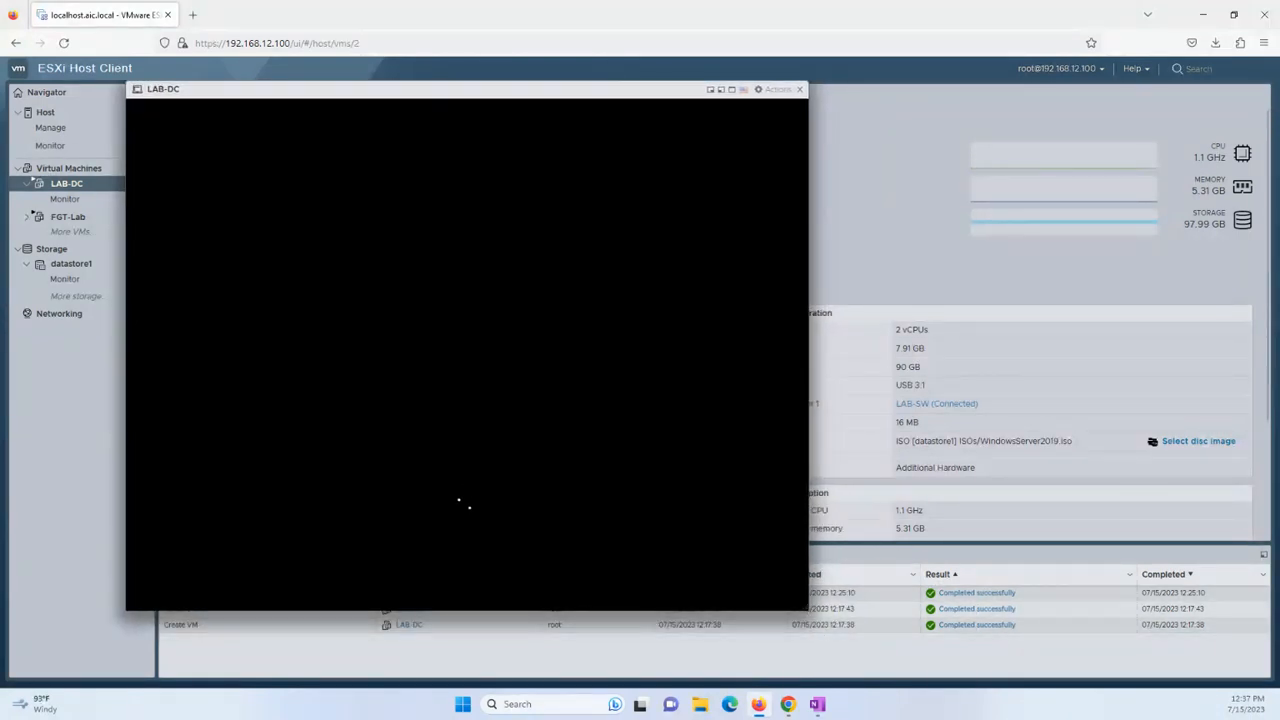
{"action": "left_click_drag", "start_coordinate": [800, 605], "coordinate": [1081, 709]}
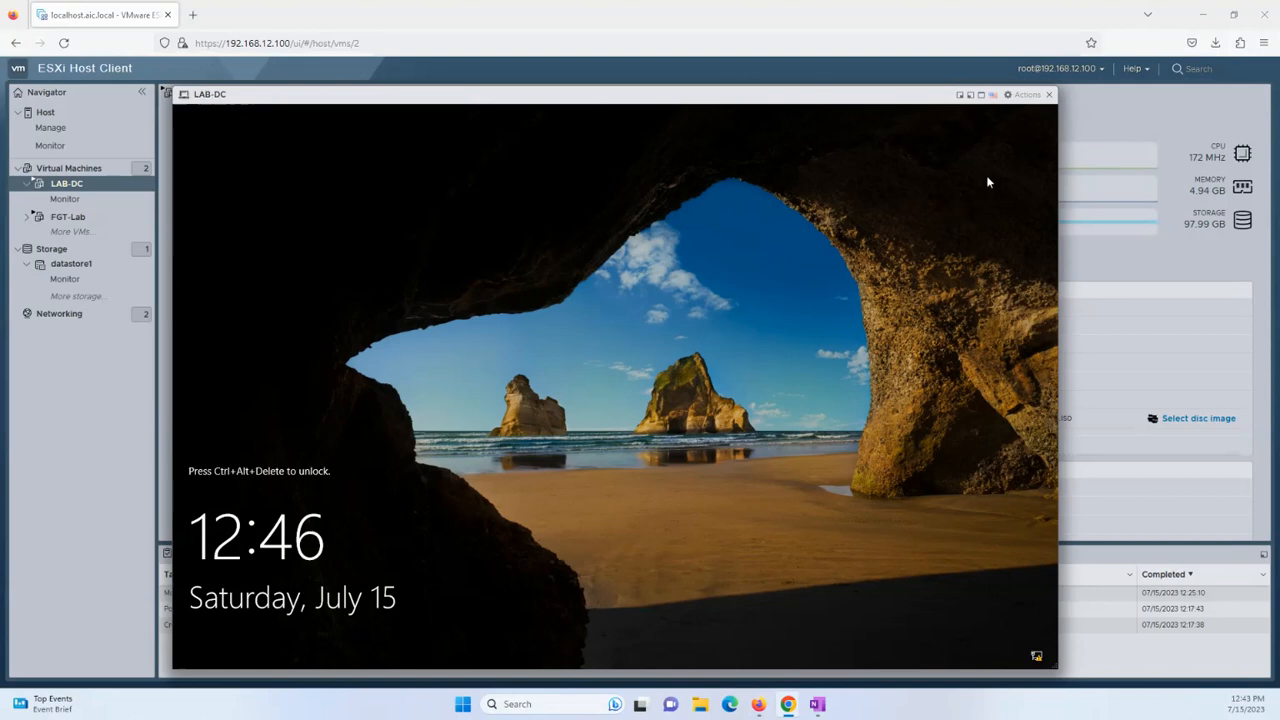
Send Ctrl-Alt-Delete to LAB-DC and sign in with the administrator password.
{"action": "left_click", "coordinate": [1027, 97]}
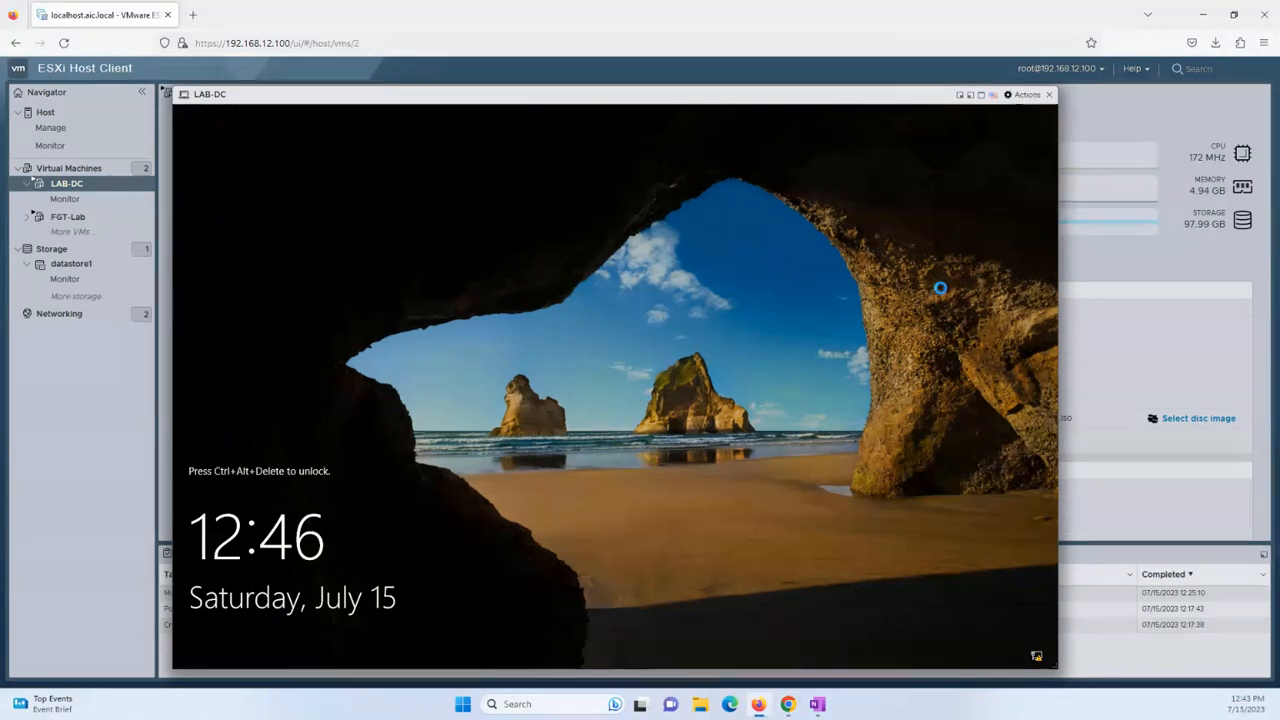
{"action": "mouse_move", "coordinate": [1087, 237]}
{"action": "left_click", "coordinate": [1090, 188]}
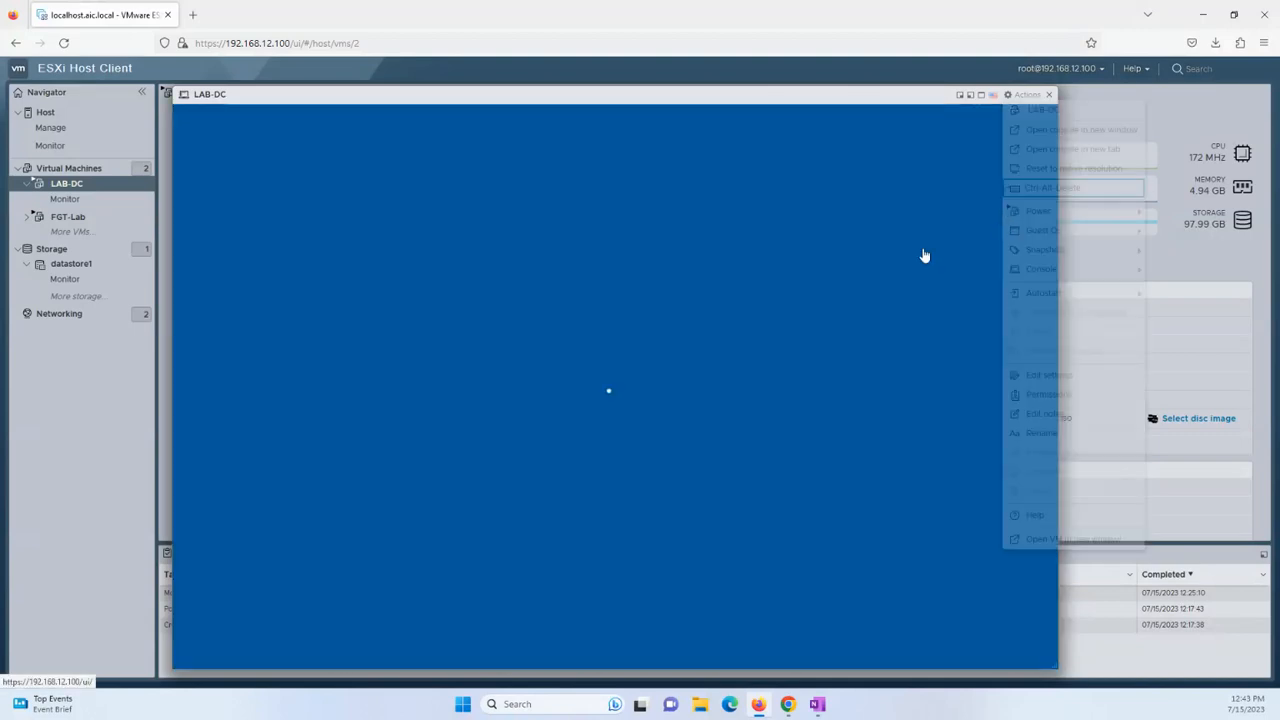
{"action": "type", "text": "********"}
{"action": "key", "text": "Return"}
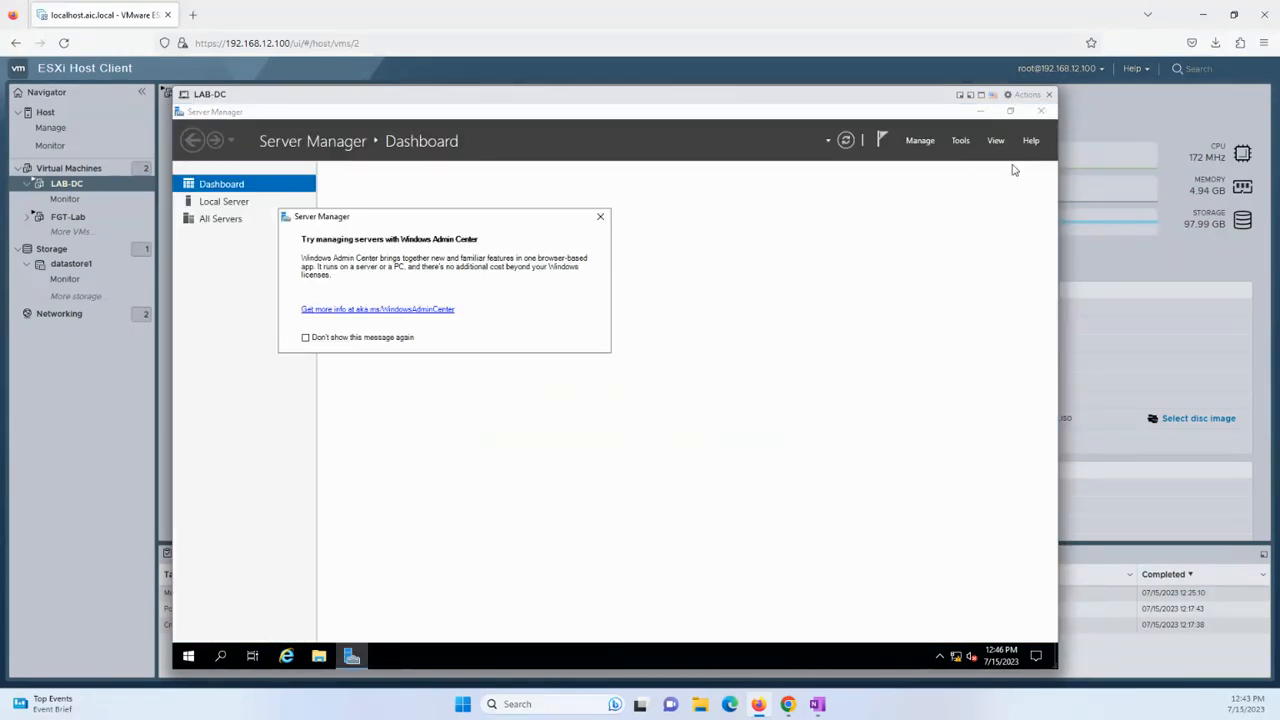
Dismiss the Windows Admin Center popup and view Local Server properties showing domain blueocean.it.
{"action": "left_click", "coordinate": [600, 216]}
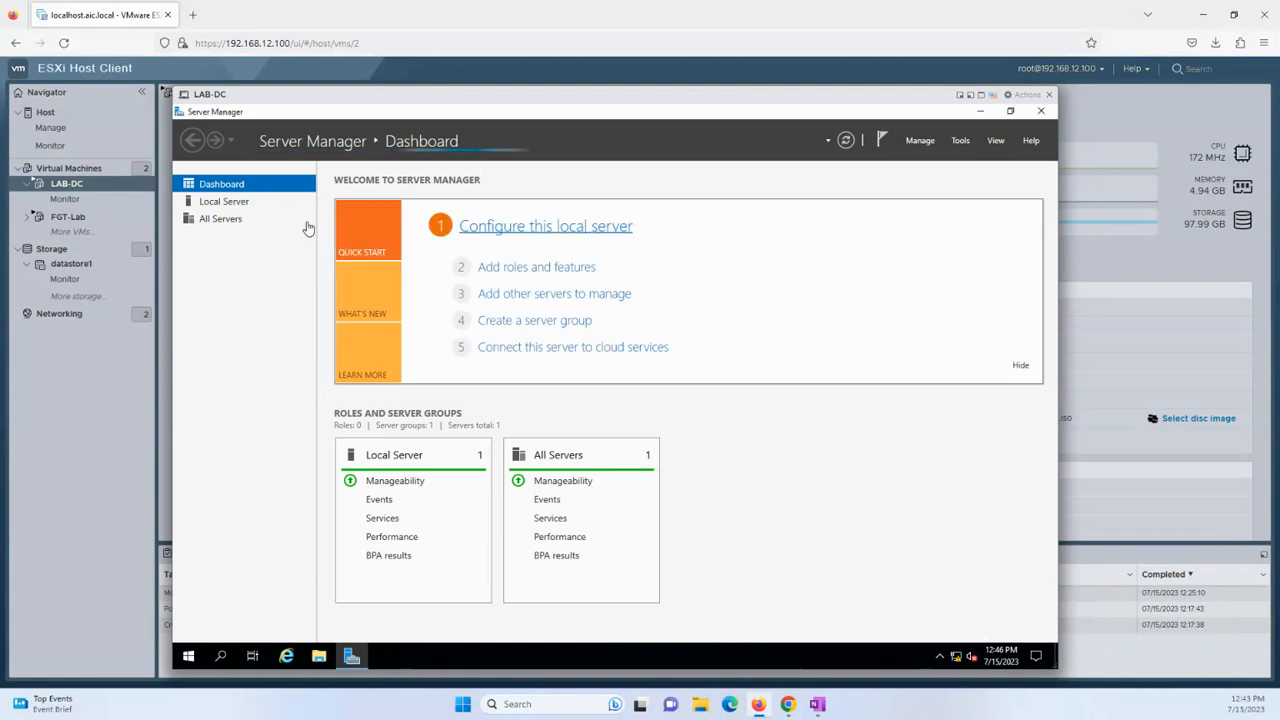
{"action": "left_click", "coordinate": [250, 205]}
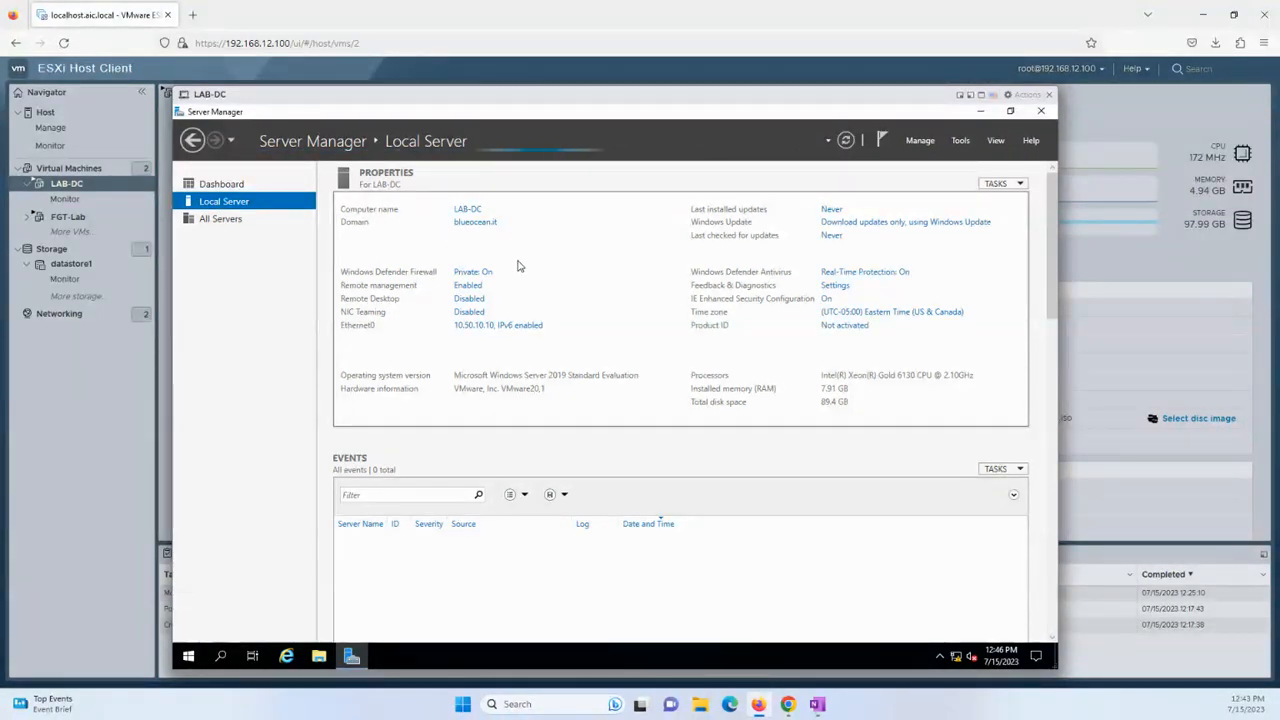
{"action": "left_click", "coordinate": [962, 145]}
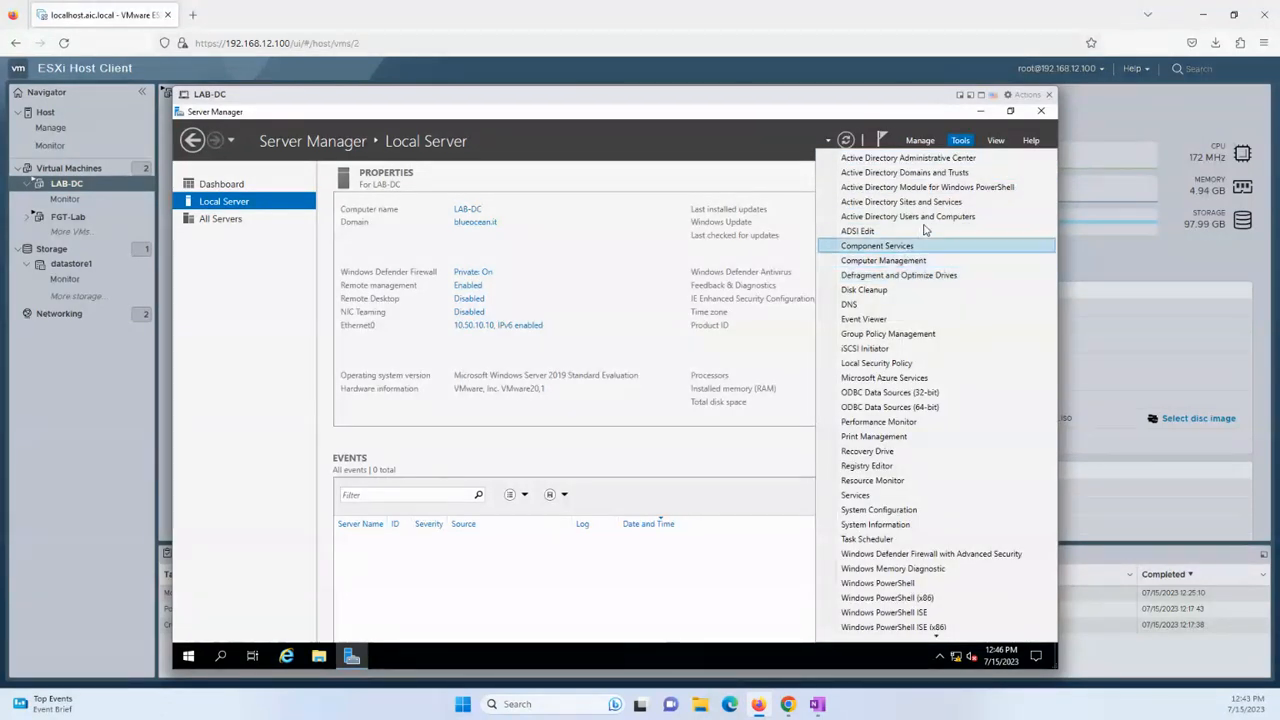
In Active Directory Users and Computers, create organizational unit 'IT' under blueocean.it.
{"action": "left_click", "coordinate": [915, 217]}
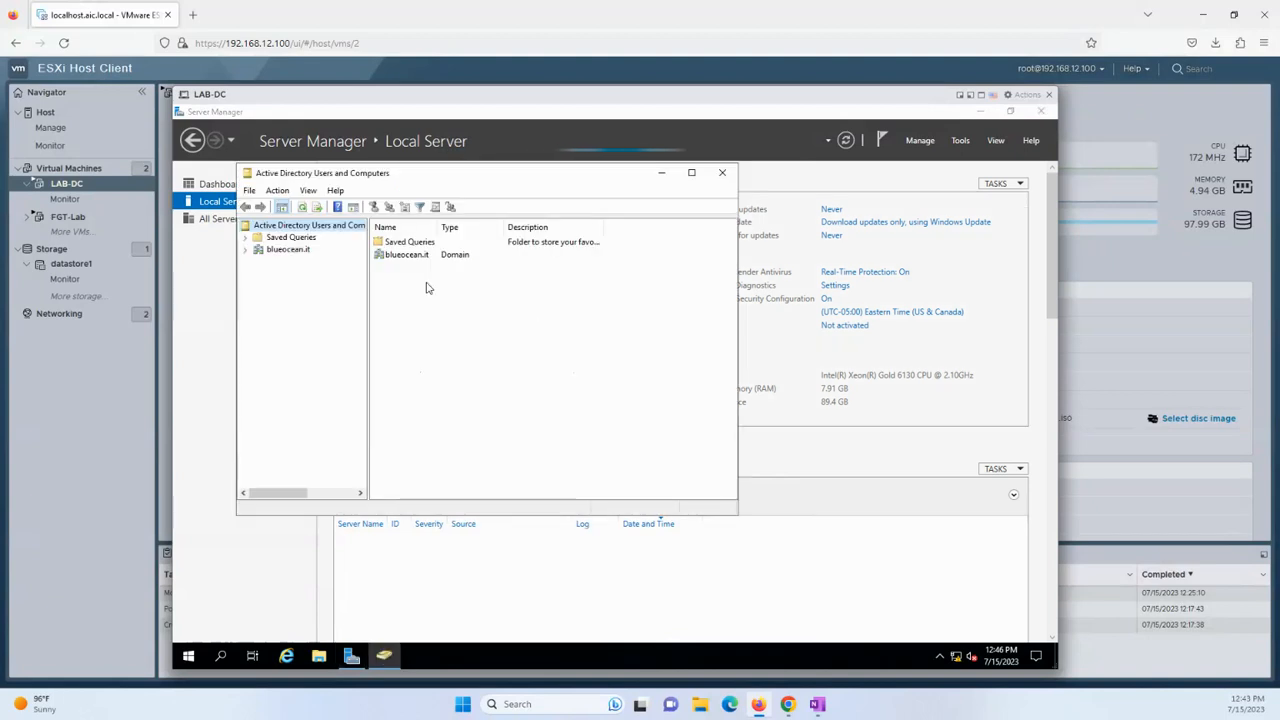
{"action": "left_click", "coordinate": [253, 256]}
{"action": "left_click", "coordinate": [293, 252]}
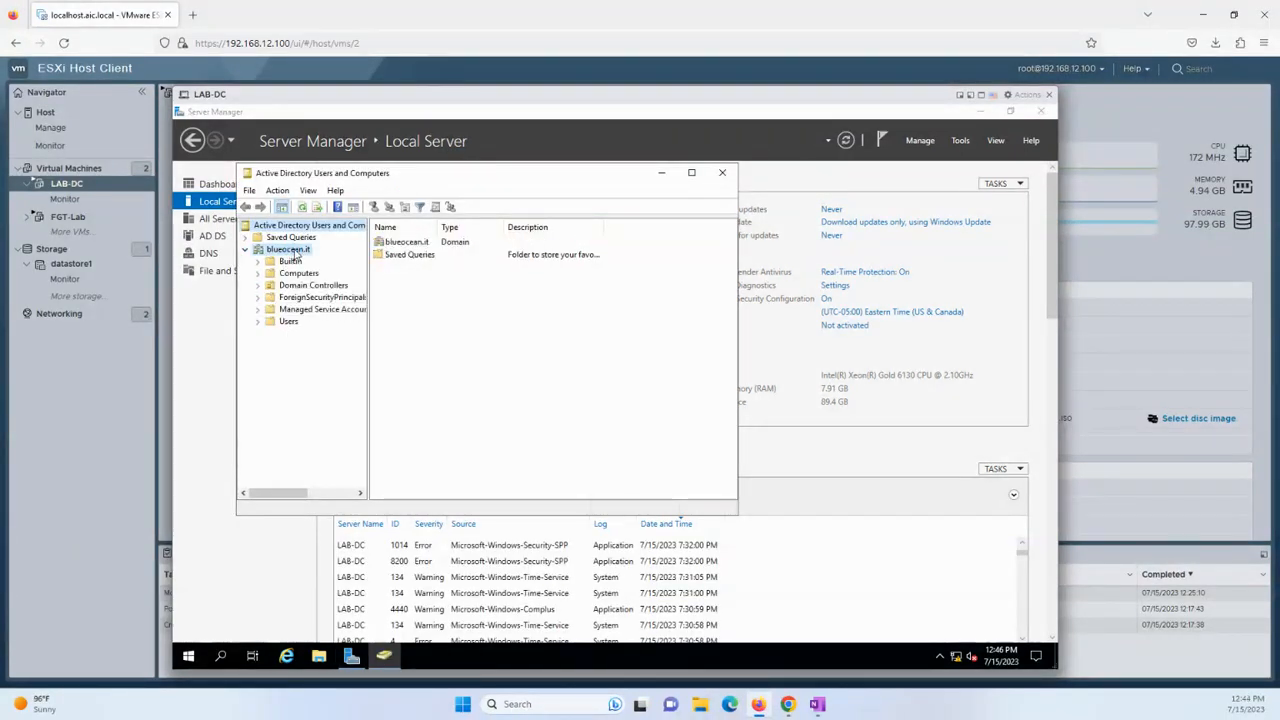
{"action": "right_click", "coordinate": [293, 252]}
{"action": "mouse_move", "coordinate": [430, 353]}
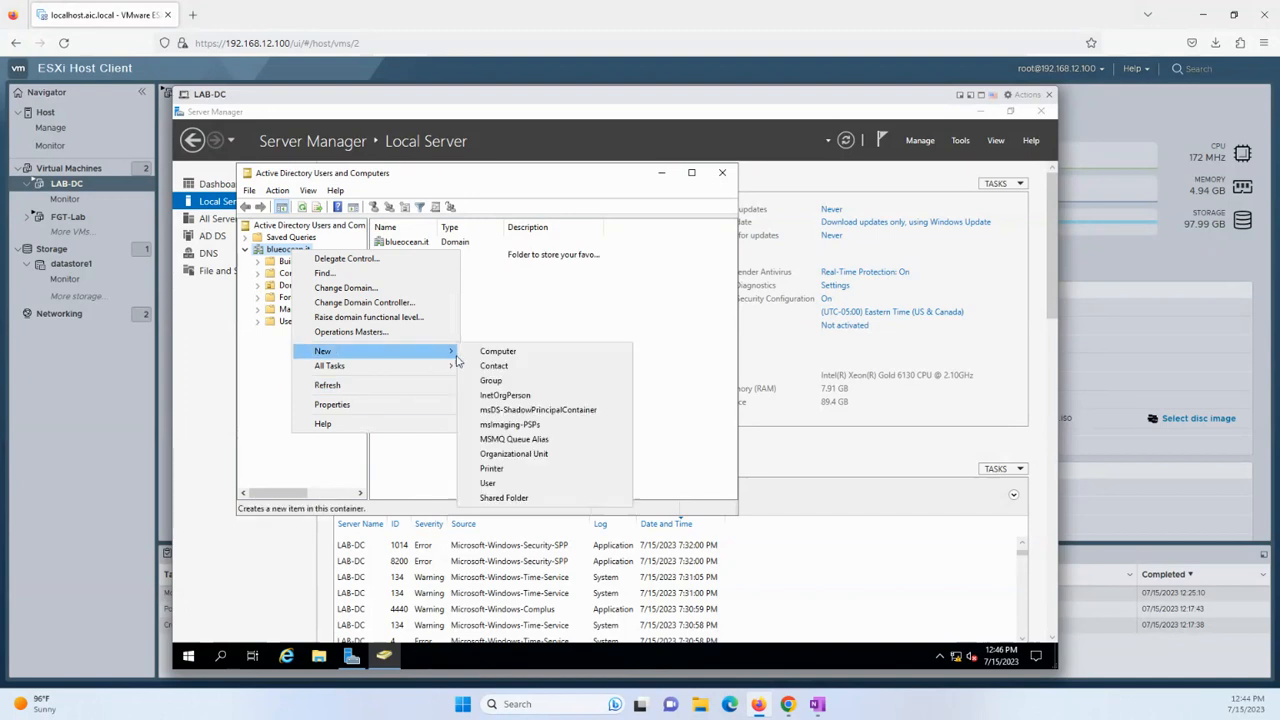
{"action": "left_click", "coordinate": [505, 453]}
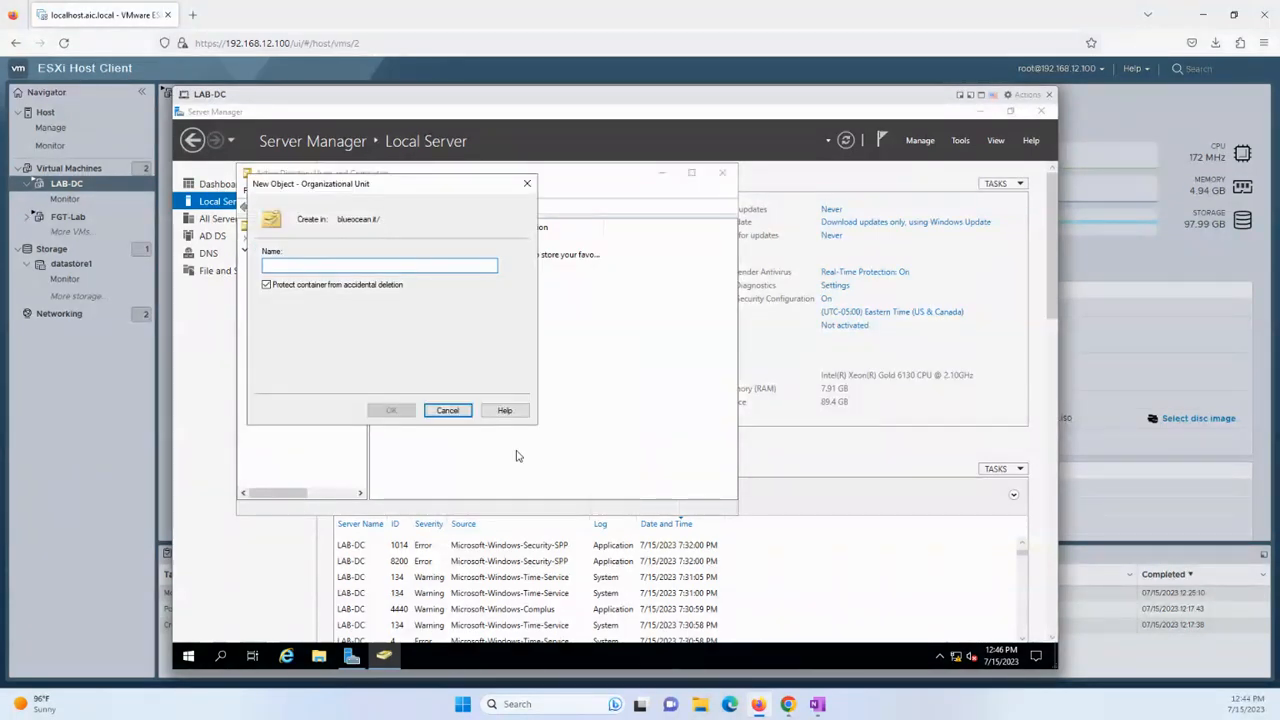
{"action": "type", "text": "IT"}
{"action": "key", "text": "Return"}
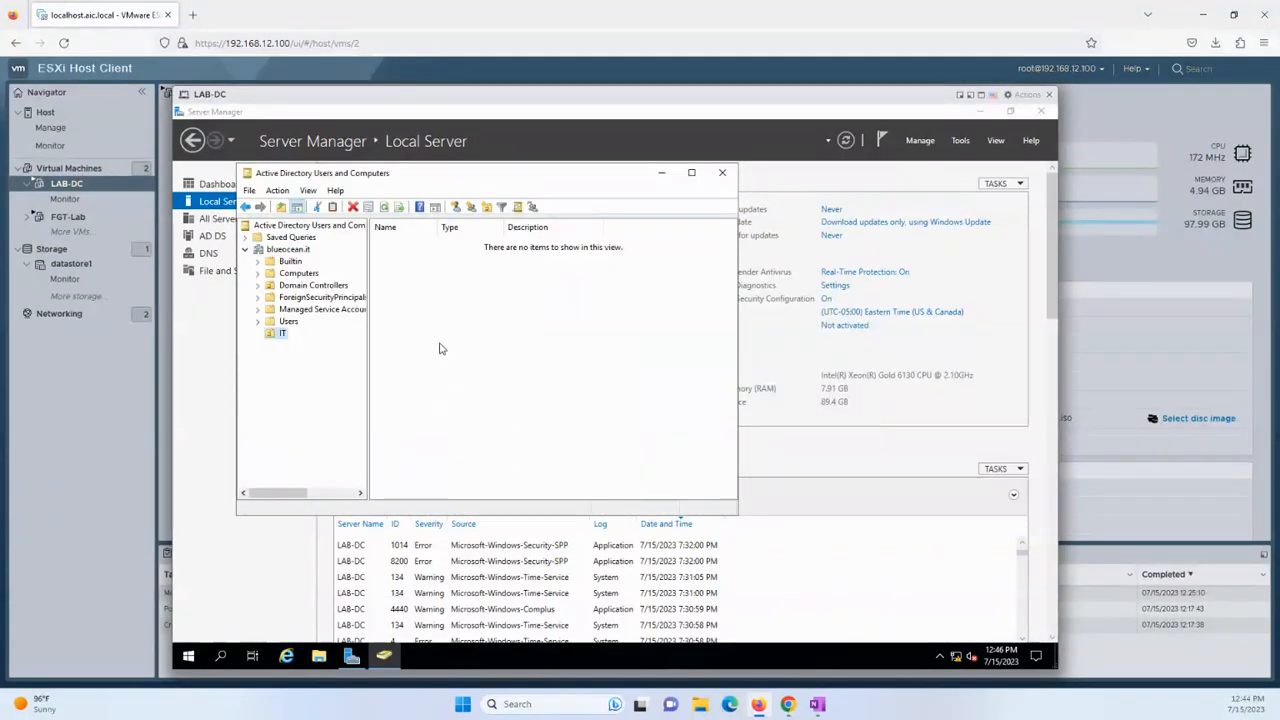
Start a new user in the IT unit, entering the first name and logon name.
{"action": "right_click", "coordinate": [422, 302]}
{"action": "mouse_move", "coordinate": [503, 362]}
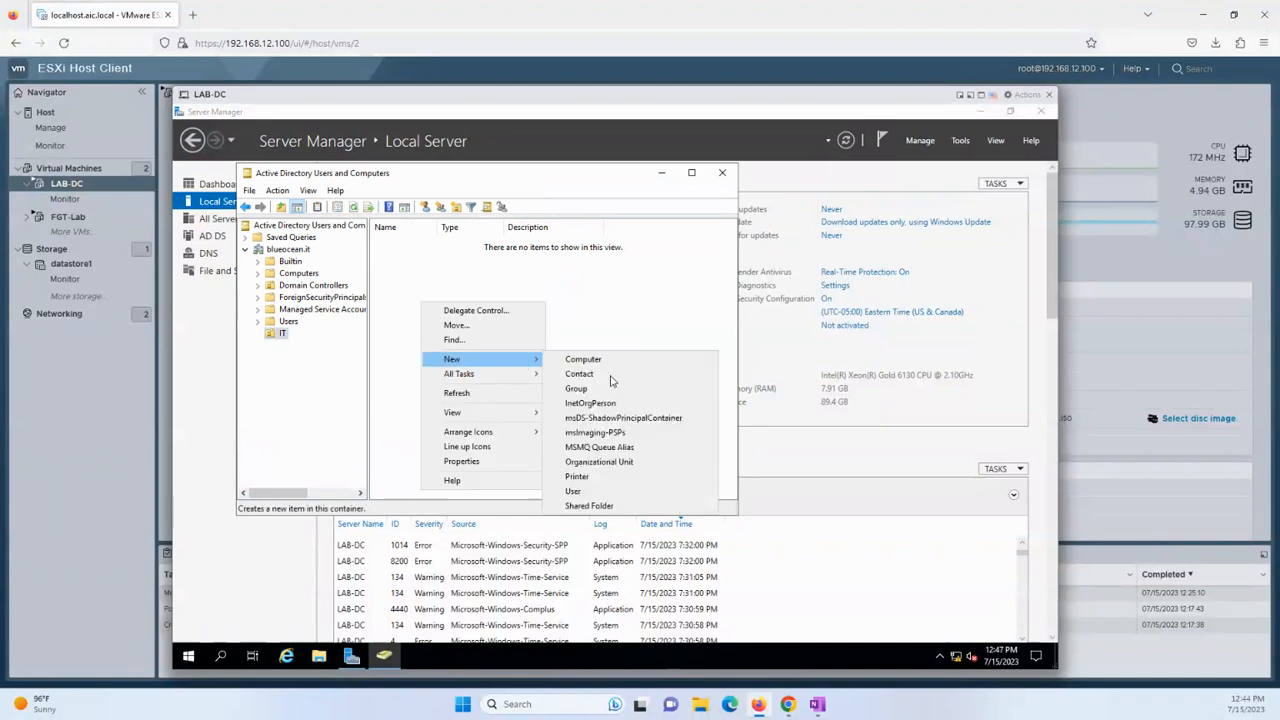
{"action": "left_click", "coordinate": [590, 491]}
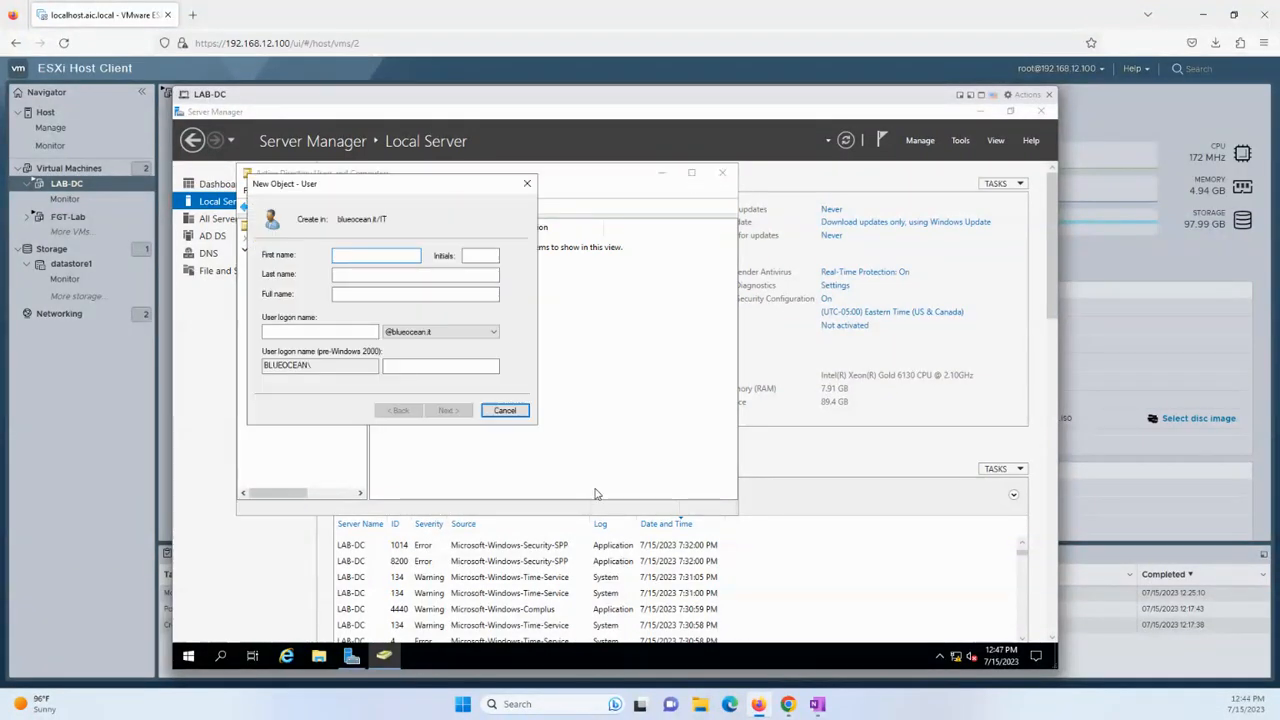
{"action": "type", "text": "Samuel"}
{"action": "key", "text": "Tab"}
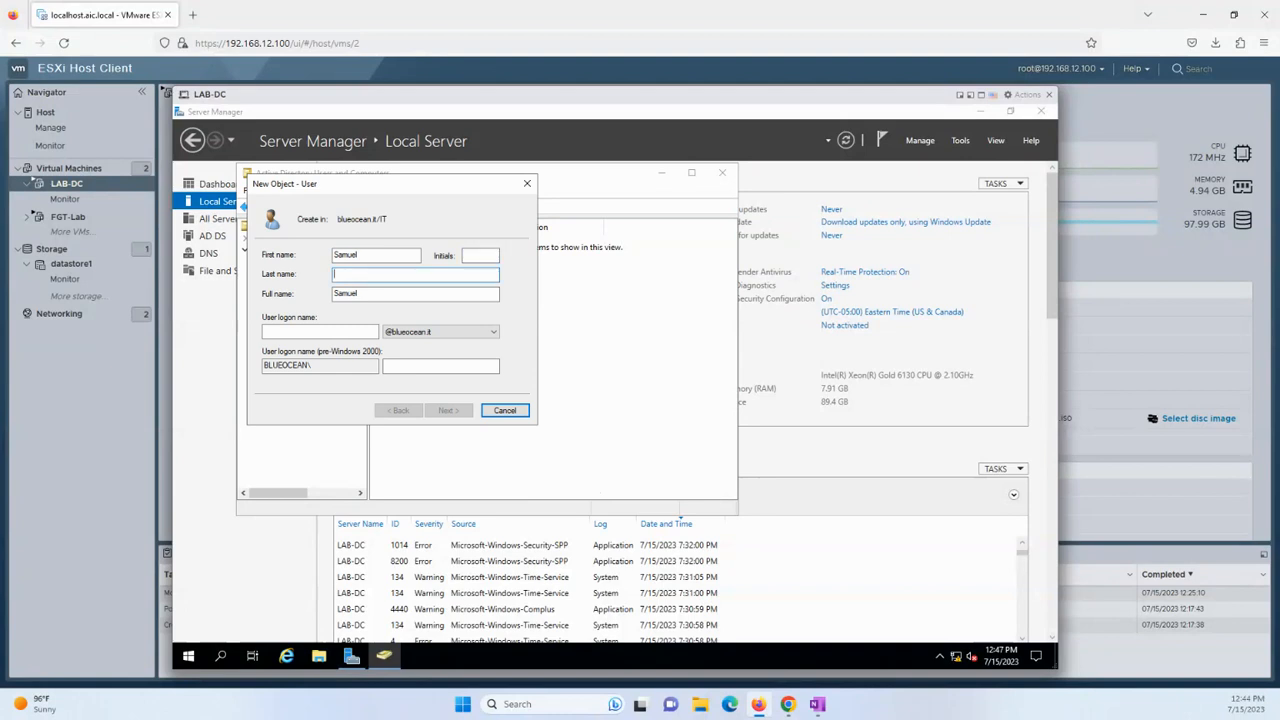
{"action": "key", "text": "Tab"}
{"action": "key", "text": "Tab"}
{"action": "type", "text": "samuel"}
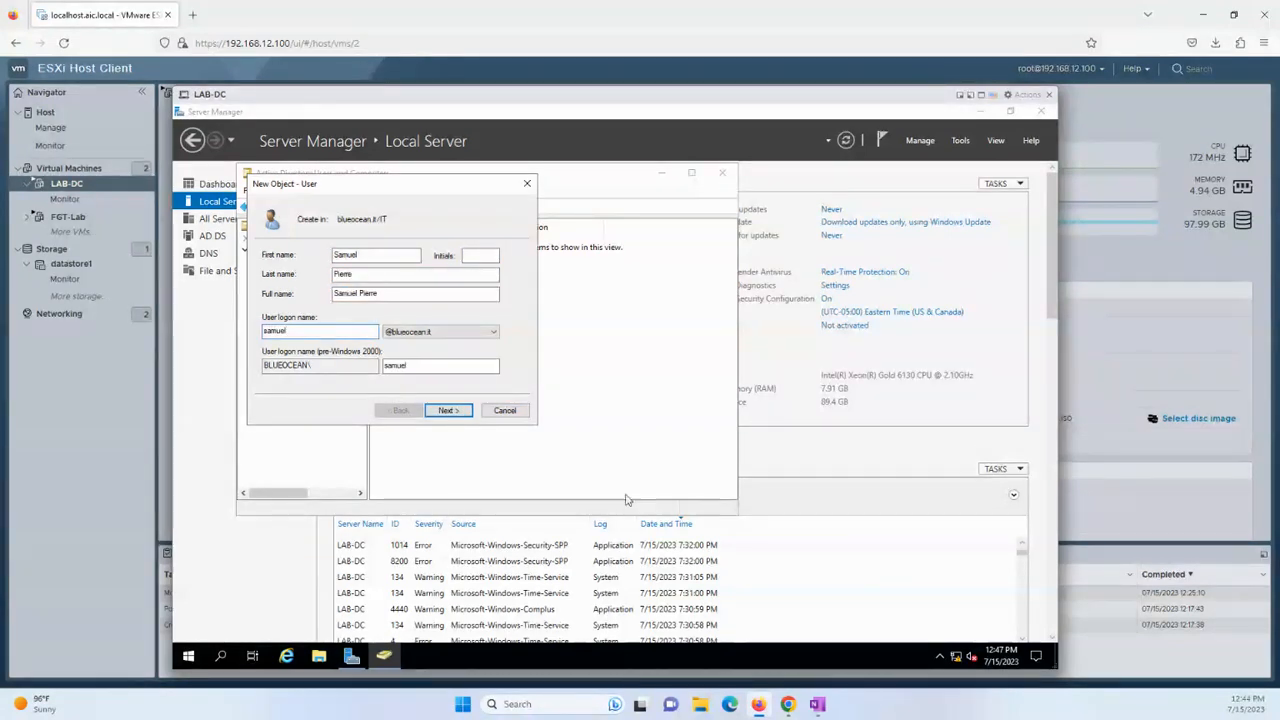
{"action": "left_click", "coordinate": [449, 411]}
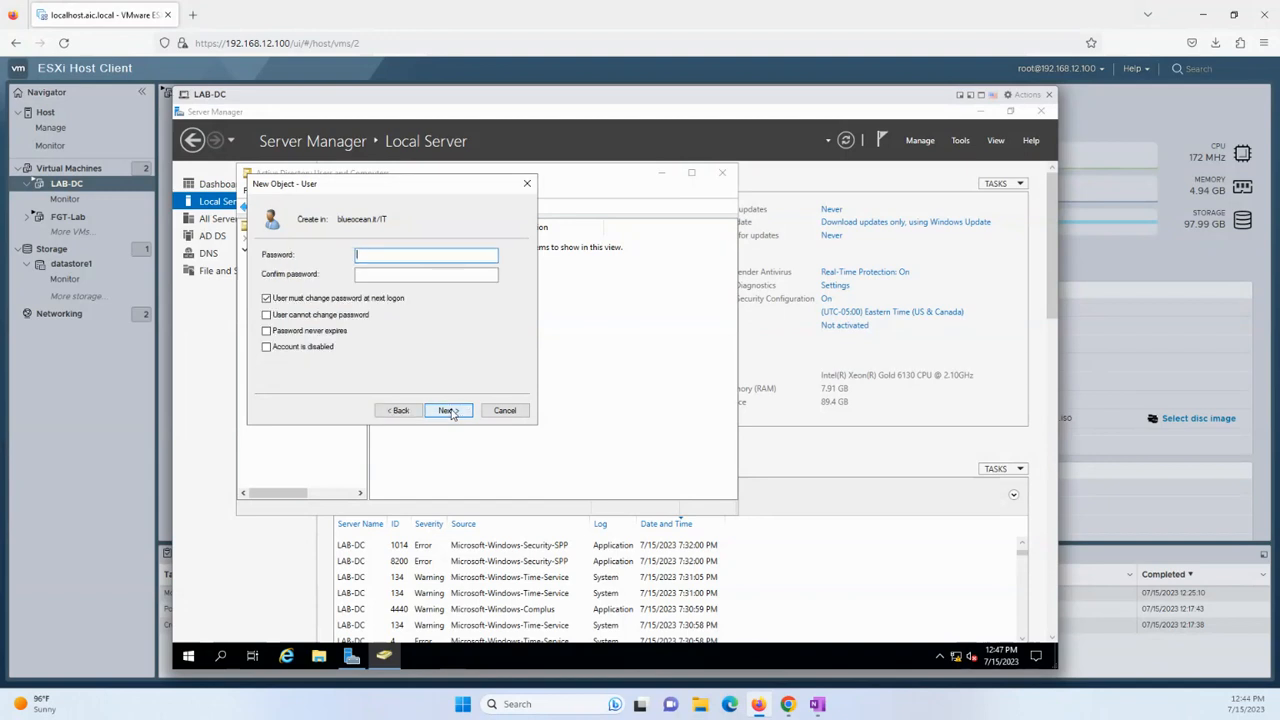
Set the user's password, disable forced change at next logon, and finish creating the account.
{"action": "type", "text": "•••••••"}
{"action": "key", "text": "Tab"}
{"action": "type", "text": "•••••••"}
{"action": "left_click", "coordinate": [338, 299]}
{"action": "left_click", "coordinate": [440, 411]}
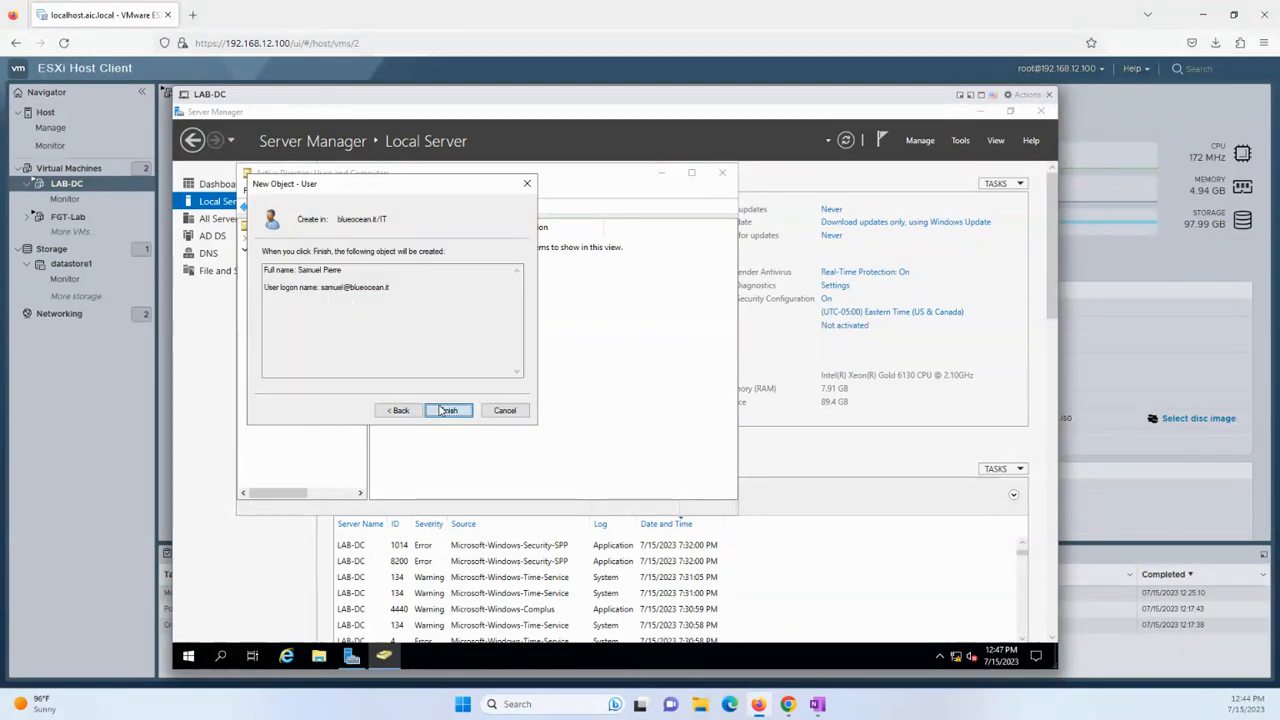
{"action": "left_click", "coordinate": [441, 410]}
{"action": "right_click", "coordinate": [417, 349]}
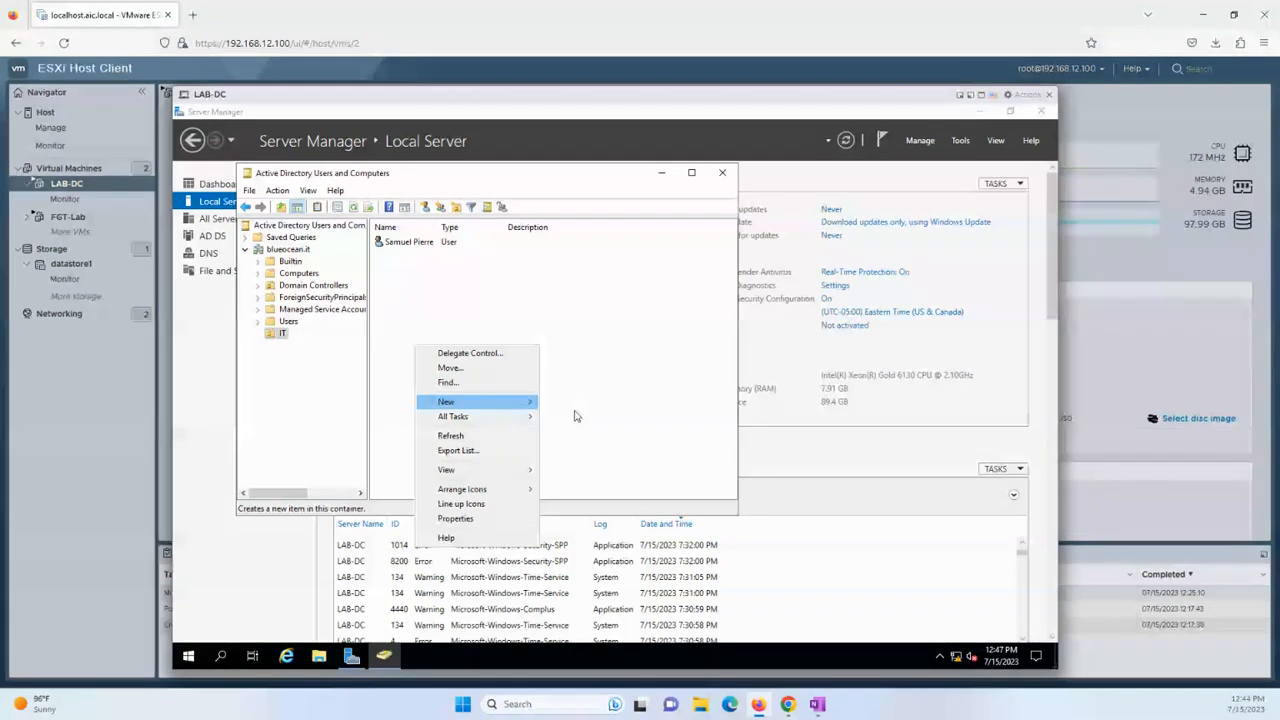
Create a new group named 'ITAdmins' in the IT organizational unit.
{"action": "mouse_move", "coordinate": [520, 403]}
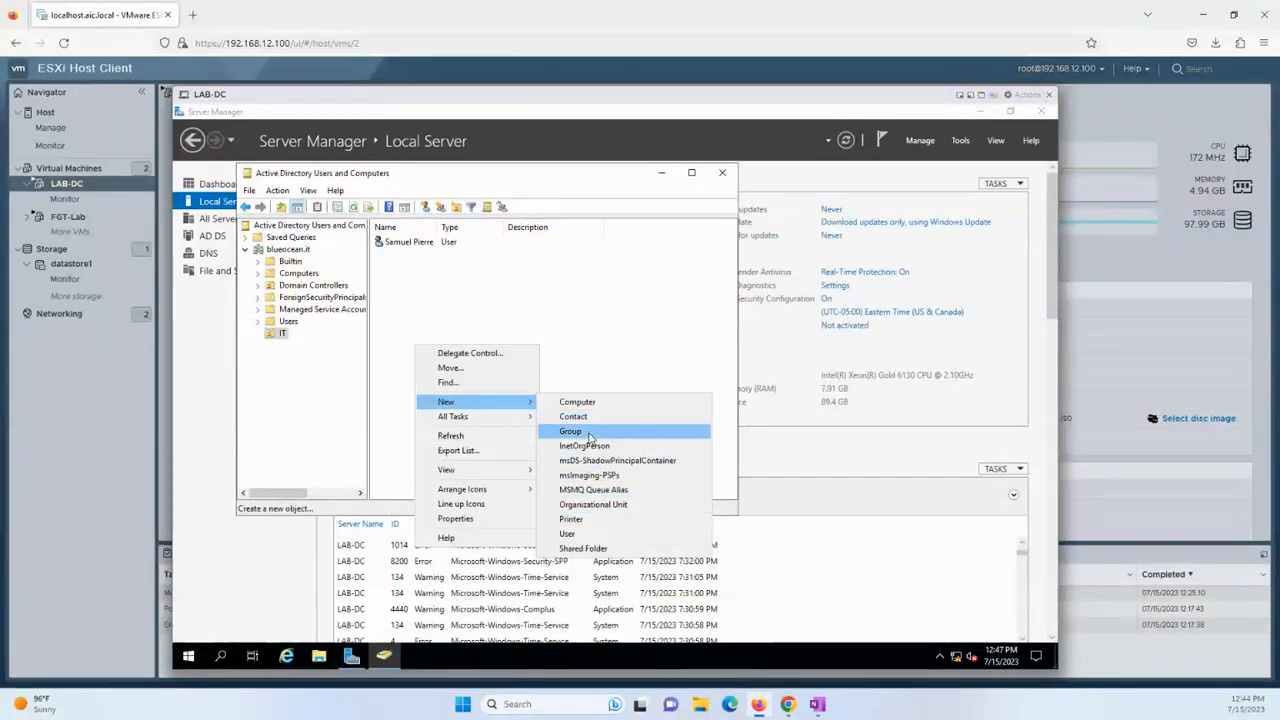
{"action": "left_click", "coordinate": [589, 432]}
{"action": "type", "text": "IT"}
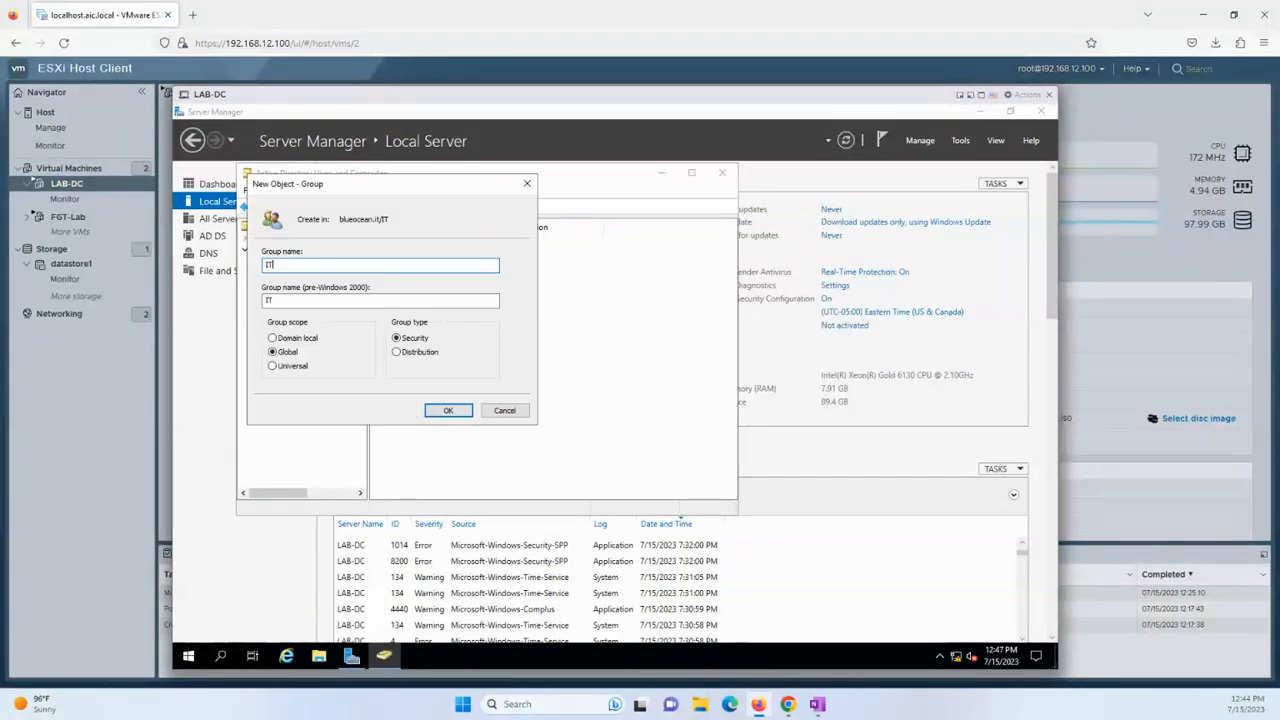
{"action": "type", "text": "Admins"}
{"action": "key", "text": "Return"}
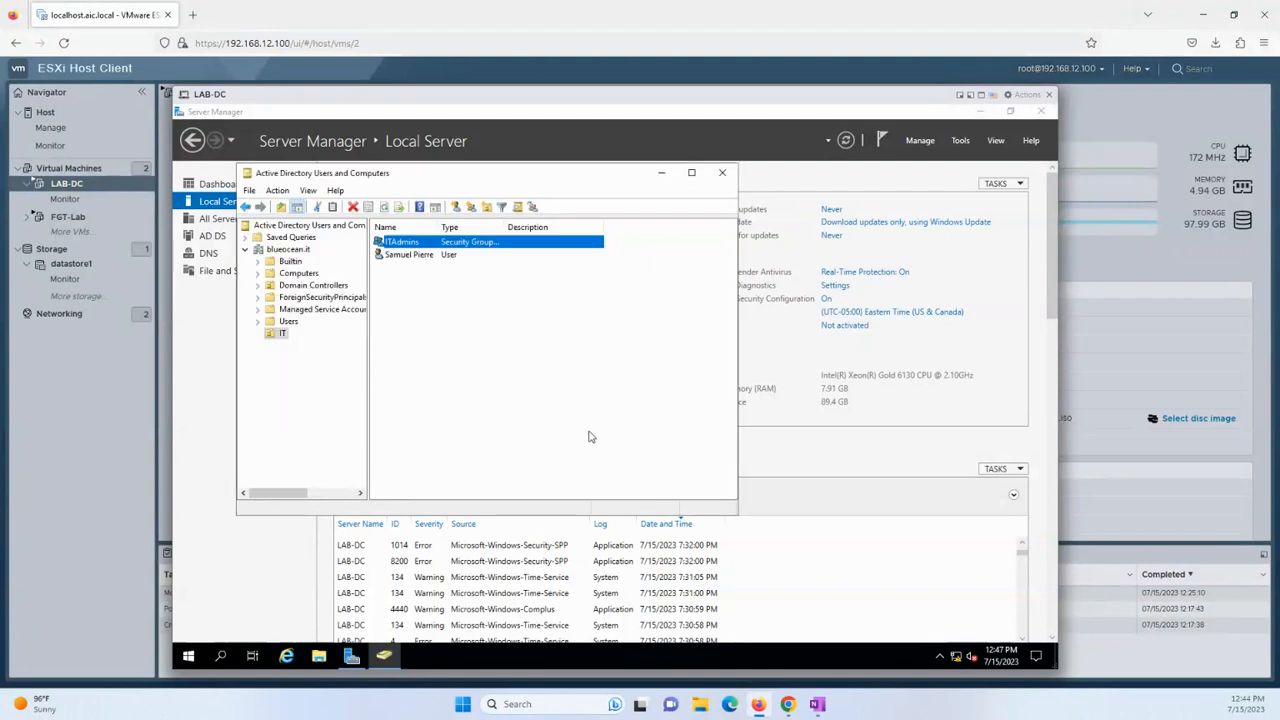
Add the new IT user to the ITAdmins group's members and save.
{"action": "right_click", "coordinate": [417, 247]}
{"action": "left_click", "coordinate": [455, 372]}
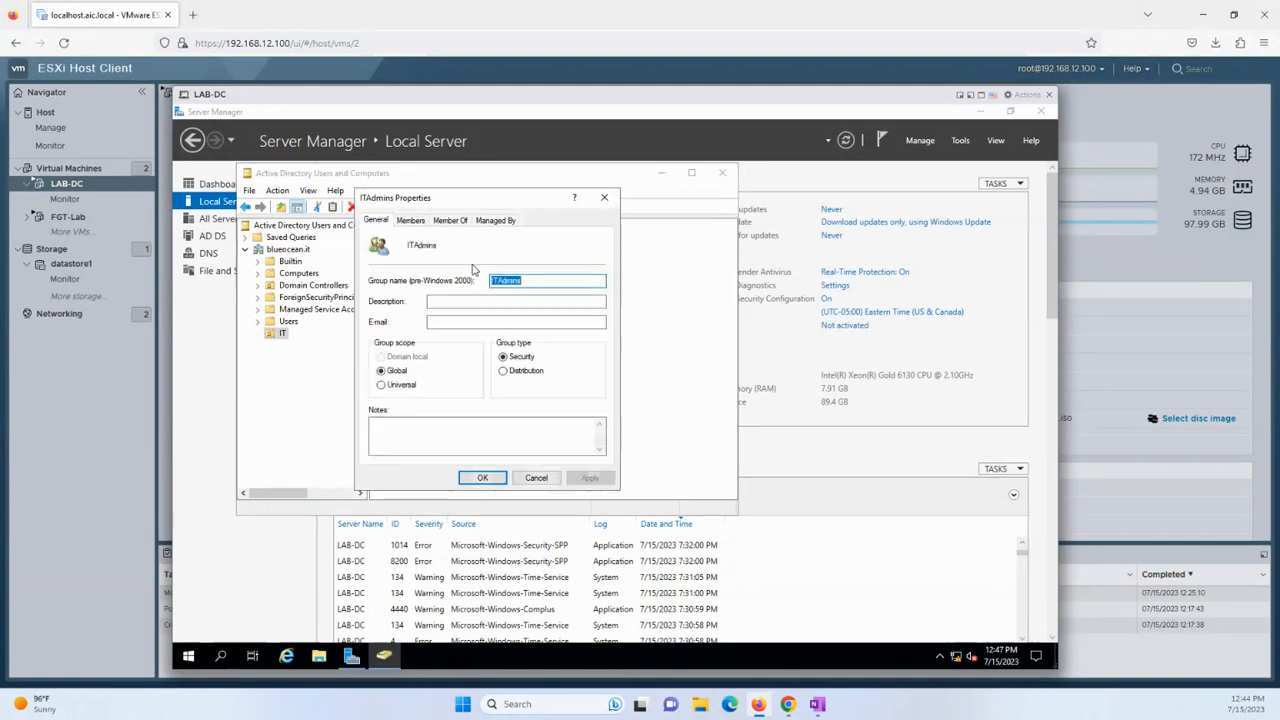
{"action": "left_click", "coordinate": [410, 220]}
{"action": "left_click", "coordinate": [390, 440]}
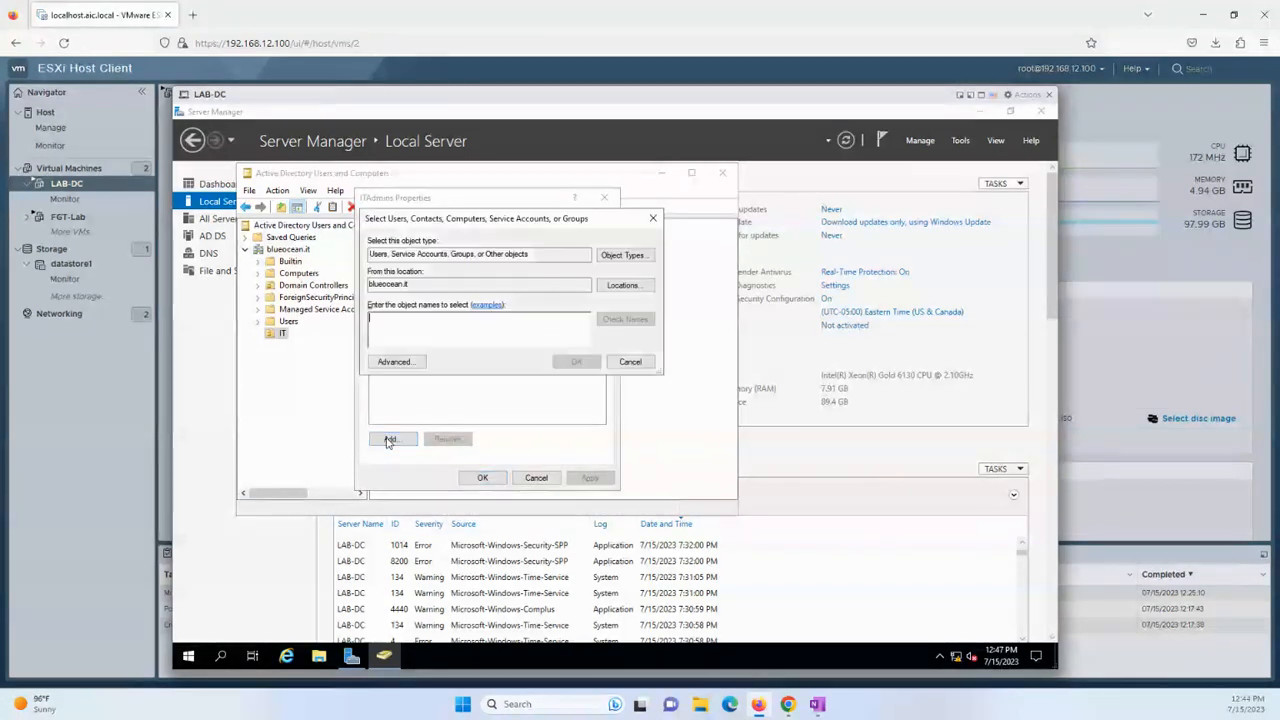
{"action": "type", "text": "samuel"}
{"action": "key", "text": "Return"}
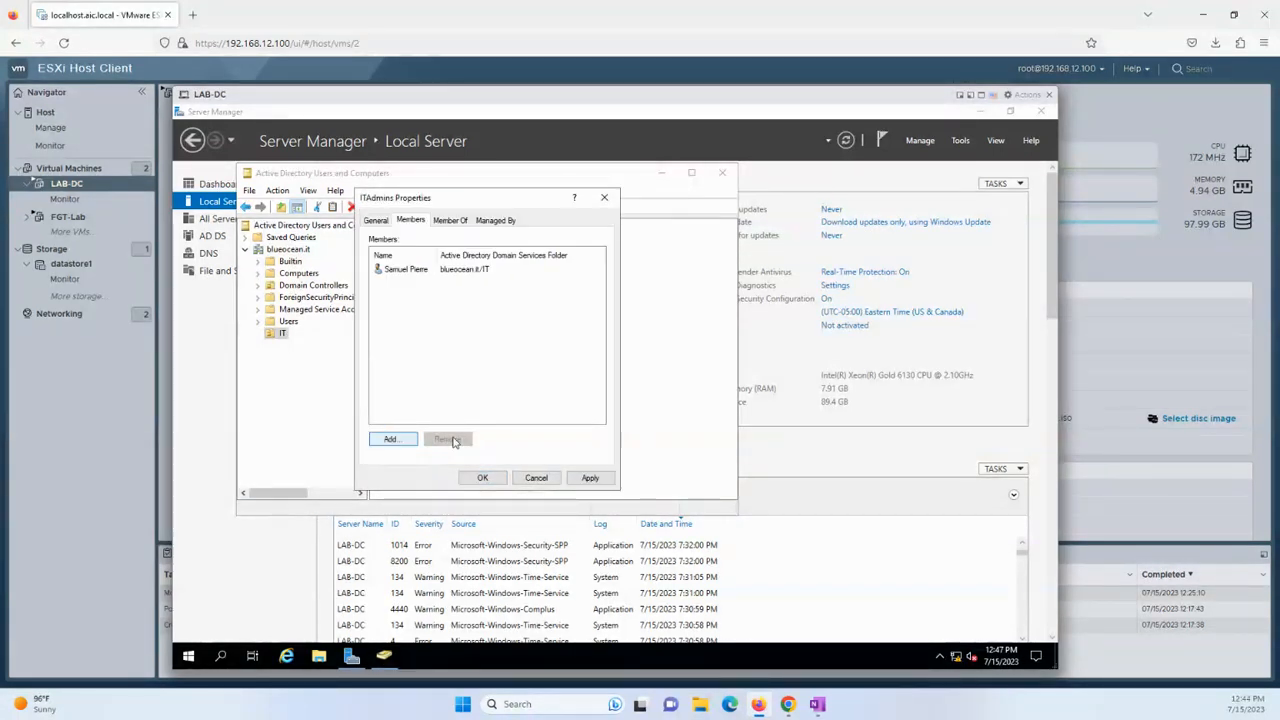
{"action": "left_click", "coordinate": [483, 479]}
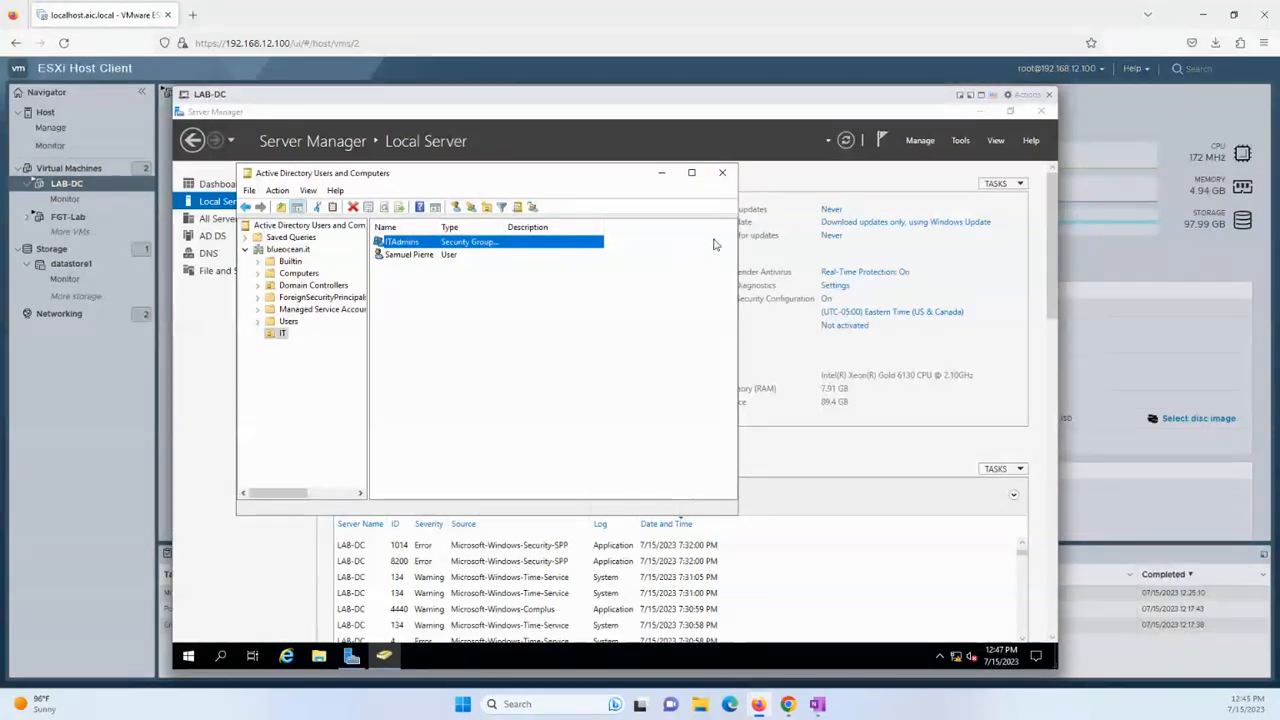
Close Active Directory Users and Computers and open DNS Manager from Tools, enlarging its window.
{"action": "left_click", "coordinate": [724, 175]}
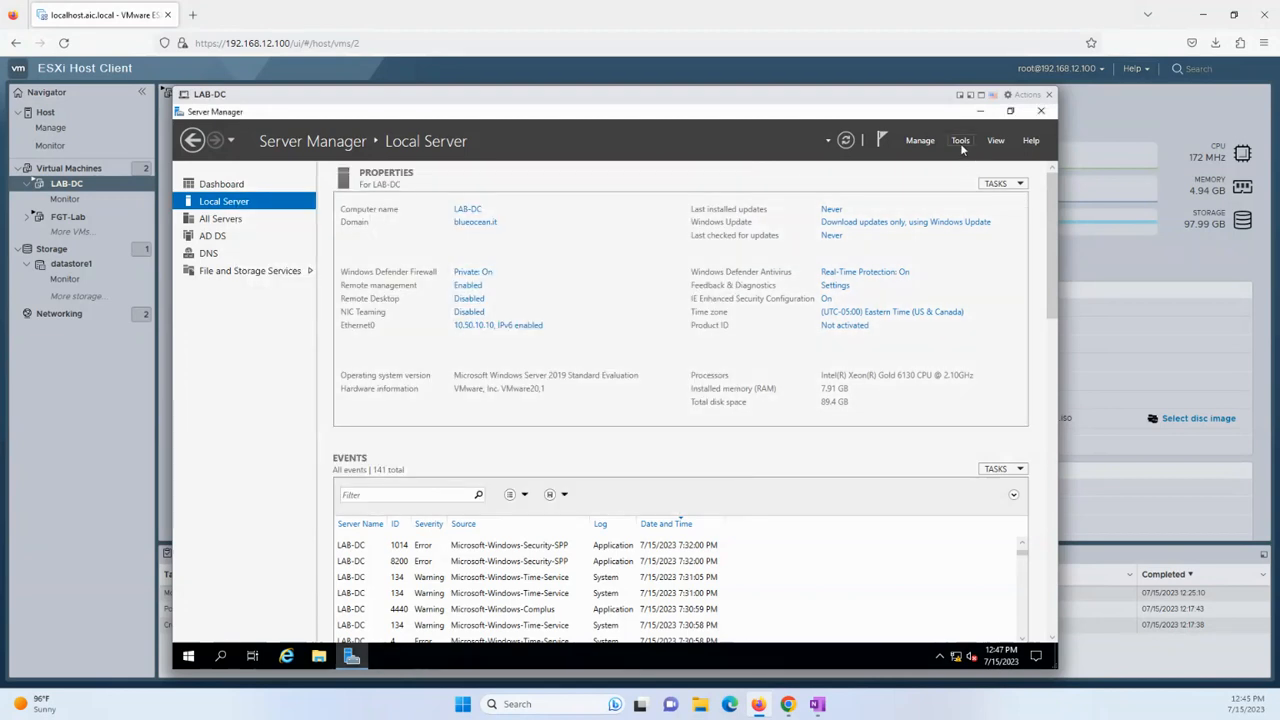
{"action": "left_click", "coordinate": [960, 140]}
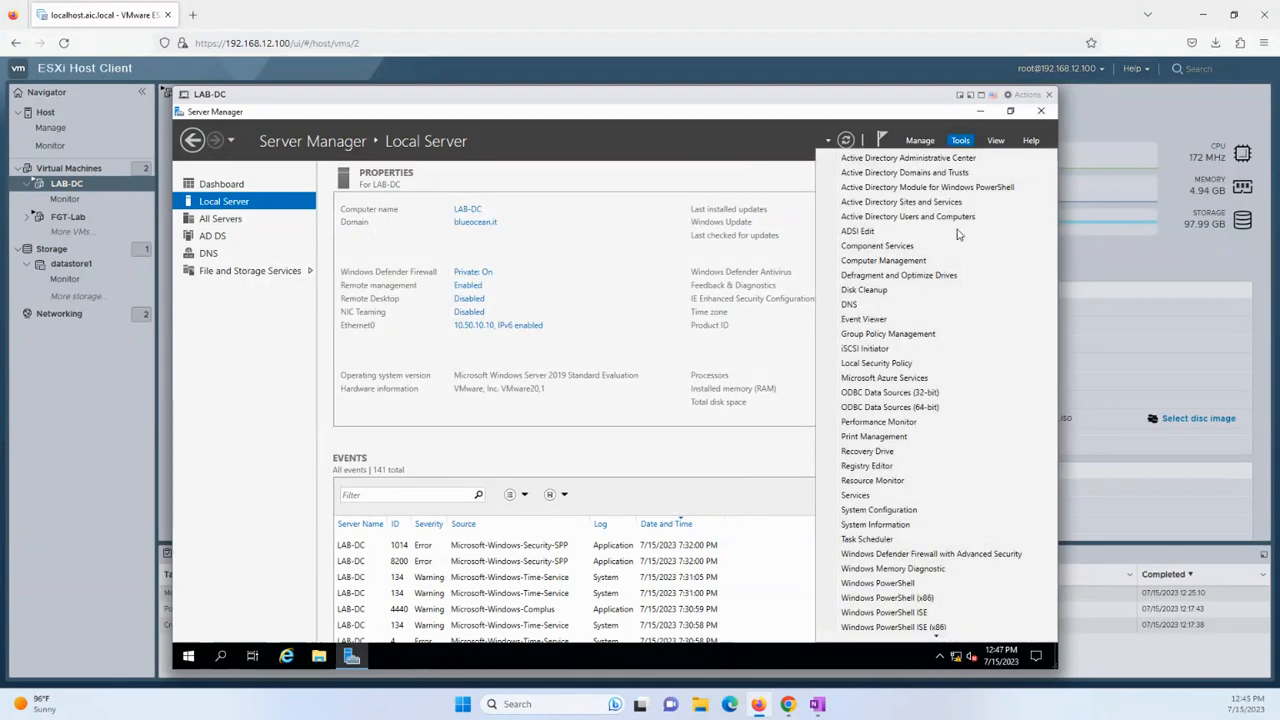
{"action": "left_click", "coordinate": [888, 305]}
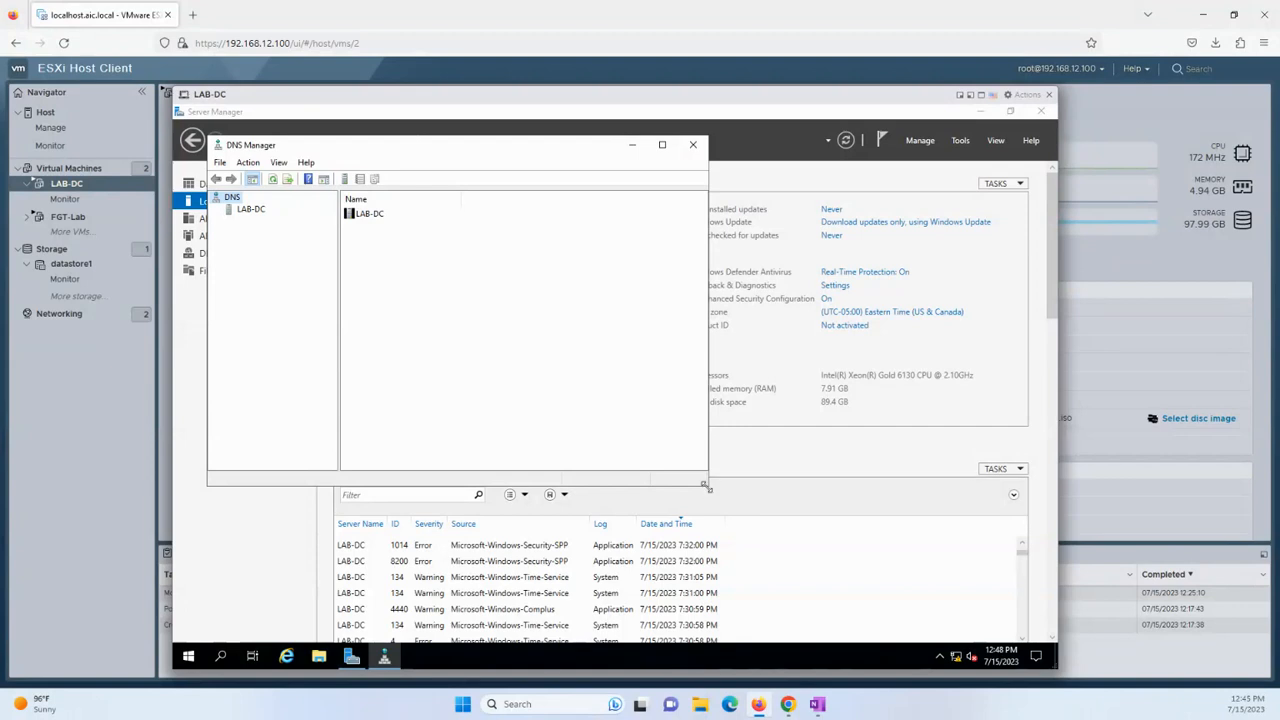
{"action": "left_click_drag", "start_coordinate": [707, 487], "coordinate": [876, 567]}
Expand LAB-DC's Forward Lookup Zones and display the blueocean.it zone records.
{"action": "double_click", "coordinate": [231, 211]}
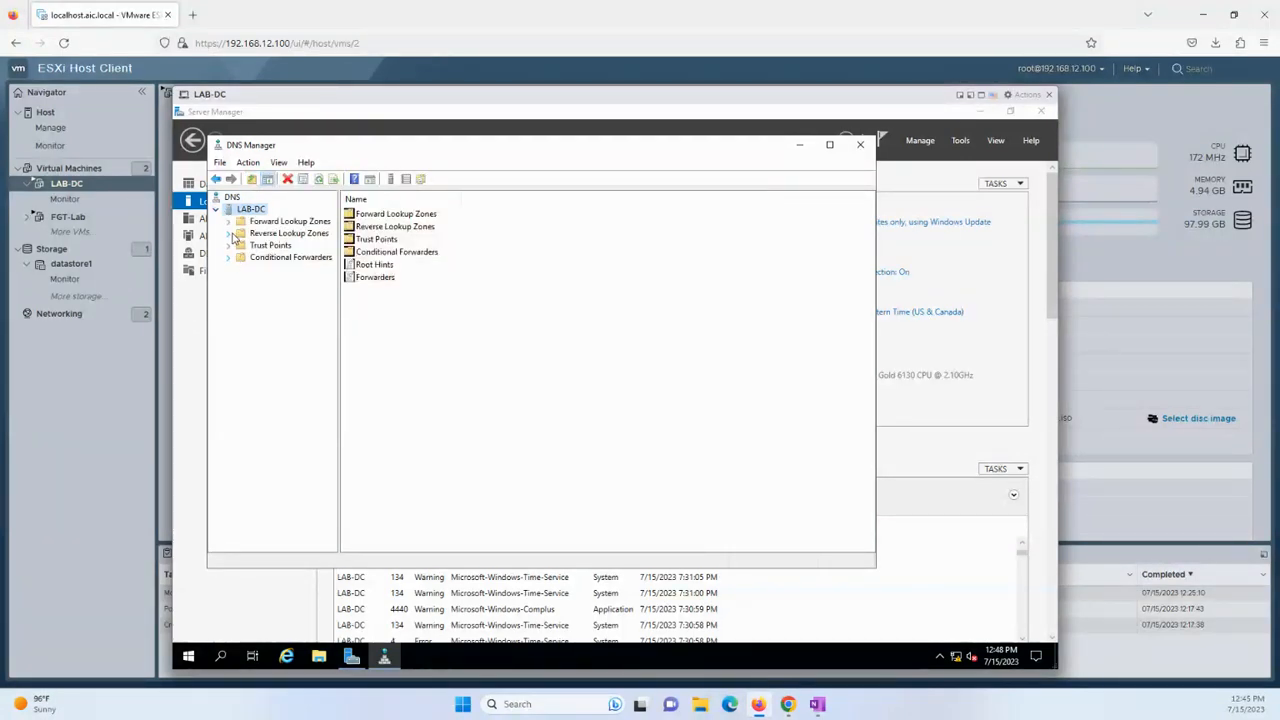
{"action": "left_click_drag", "start_coordinate": [339, 332], "coordinate": [396, 338]}
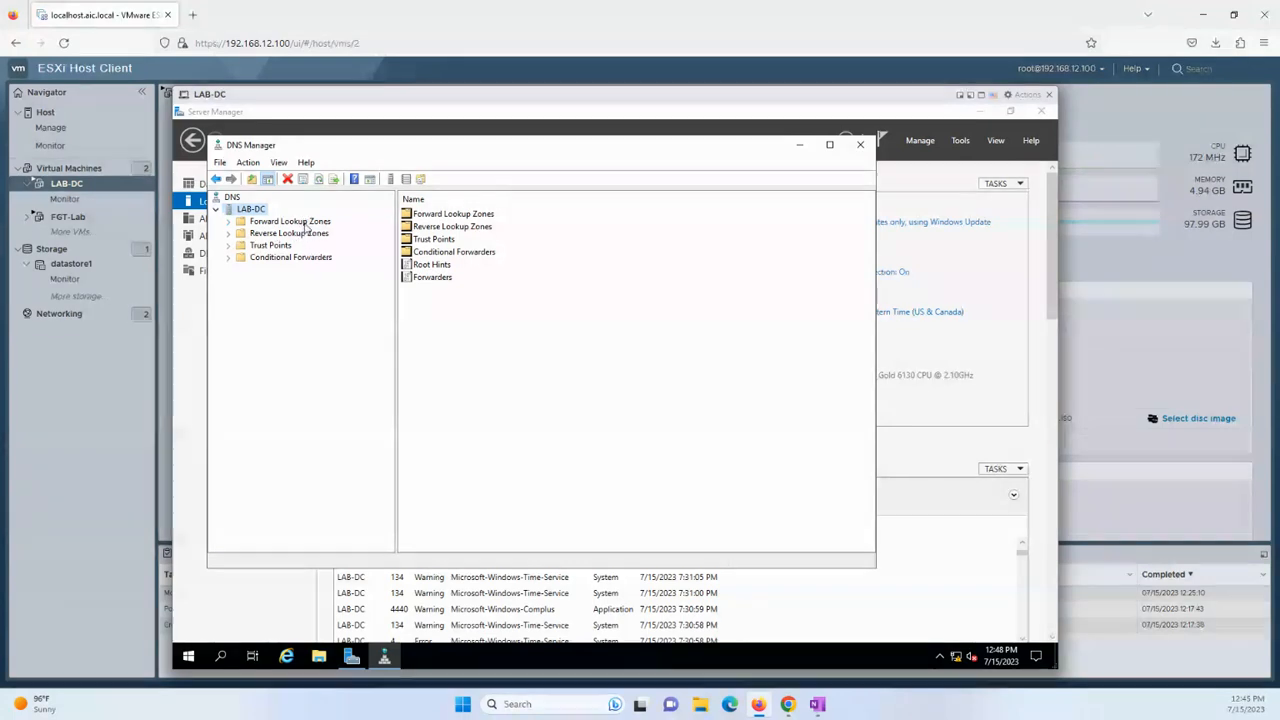
{"action": "left_click", "coordinate": [228, 222]}
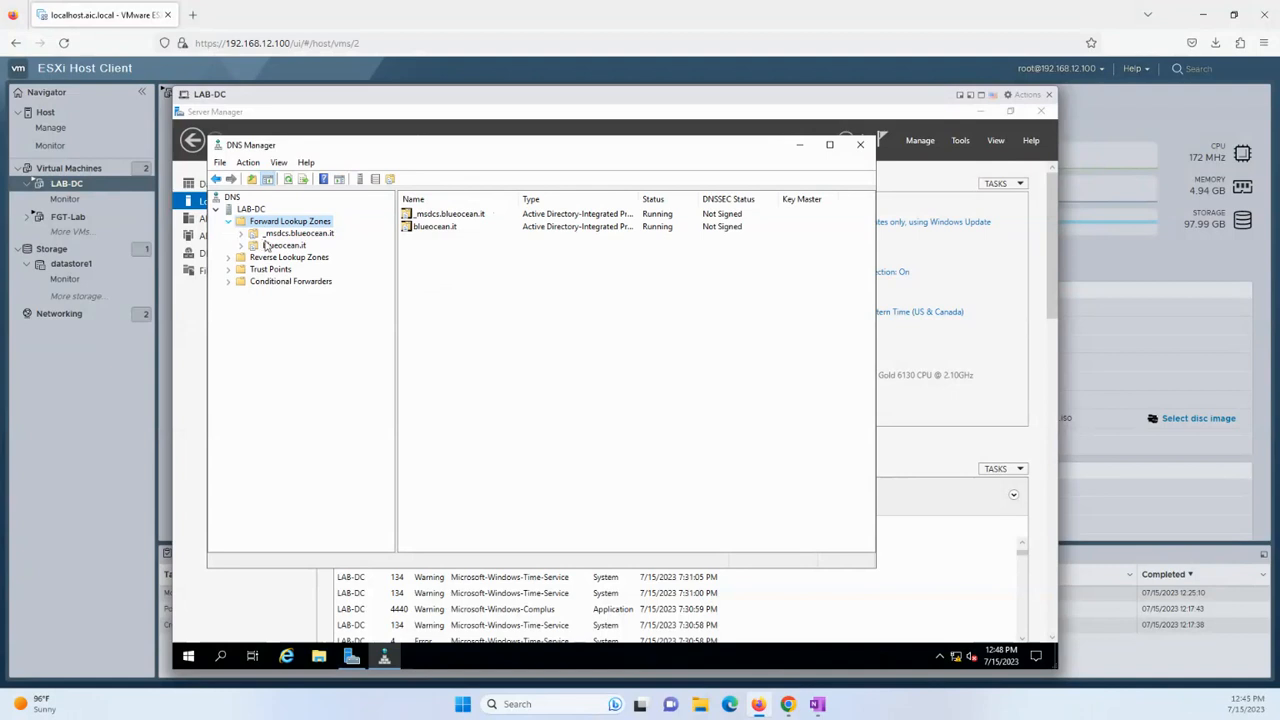
{"action": "left_click", "coordinate": [276, 262]}
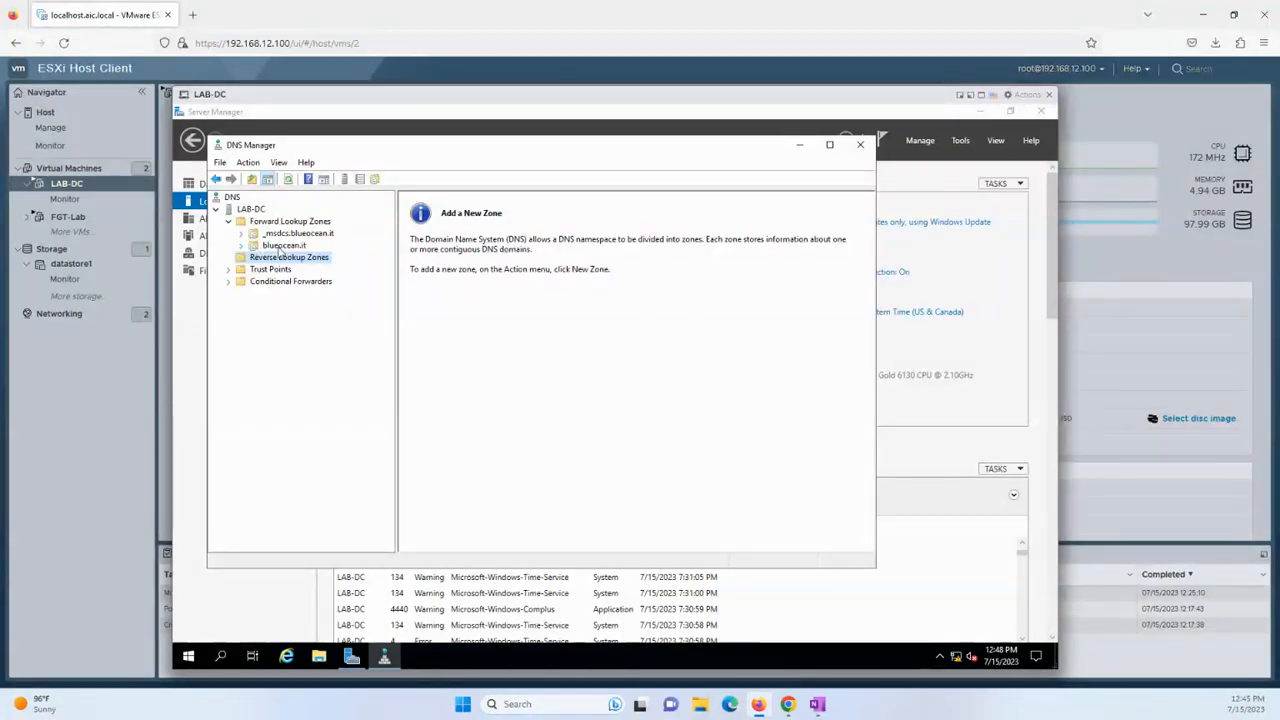
{"action": "left_click", "coordinate": [270, 247]}
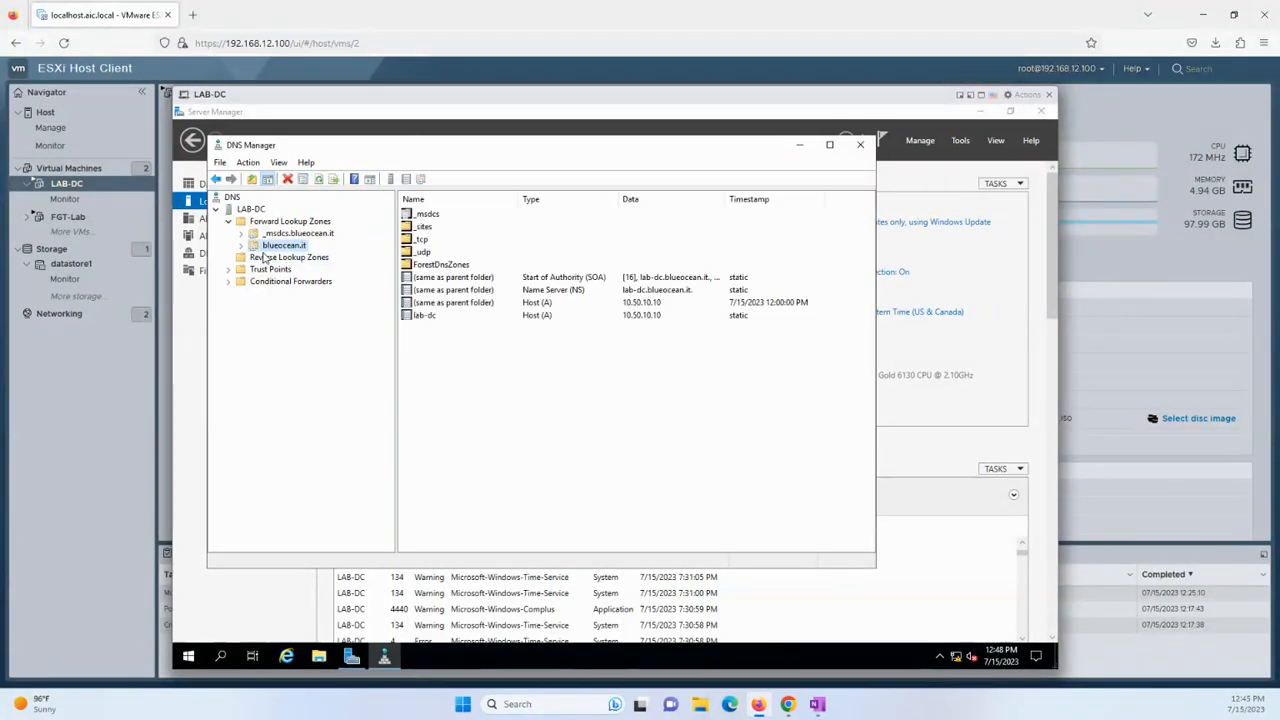
{"action": "left_click", "coordinate": [241, 246]}
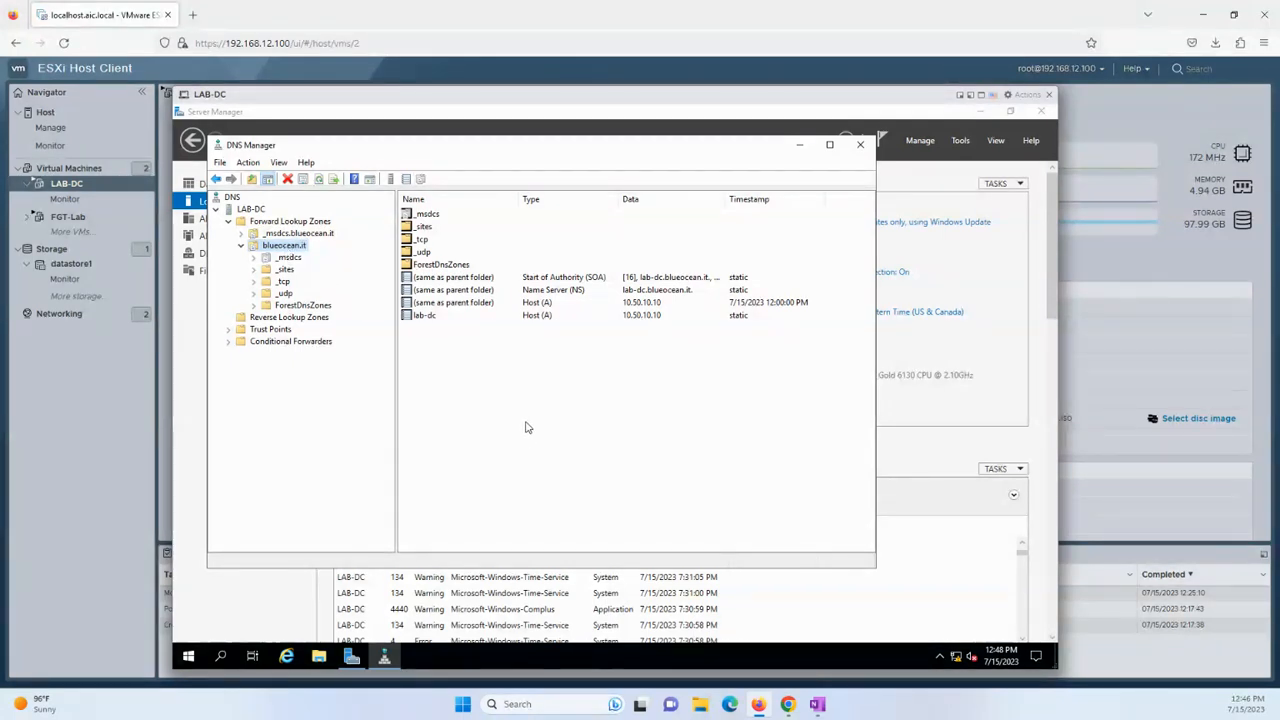
{"action": "right_click", "coordinate": [296, 246]}
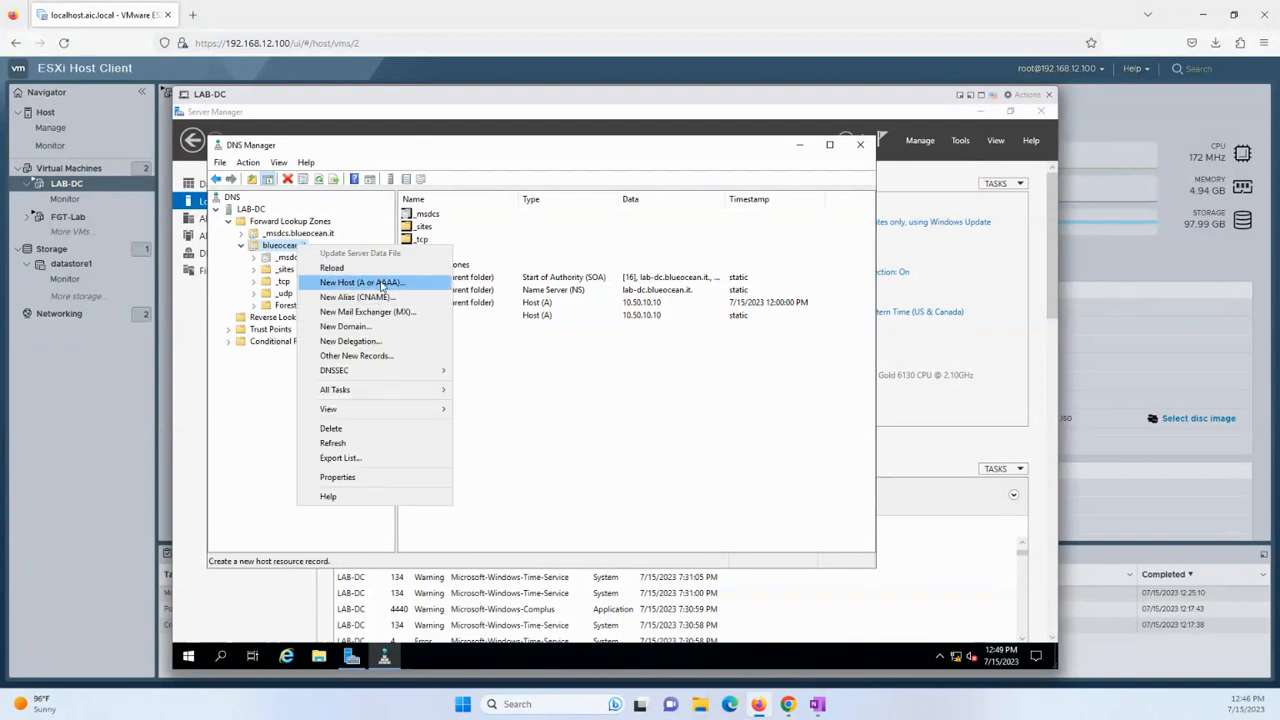
{"action": "left_click", "coordinate": [377, 283]}
{"action": "type", "text": "esxi01"}
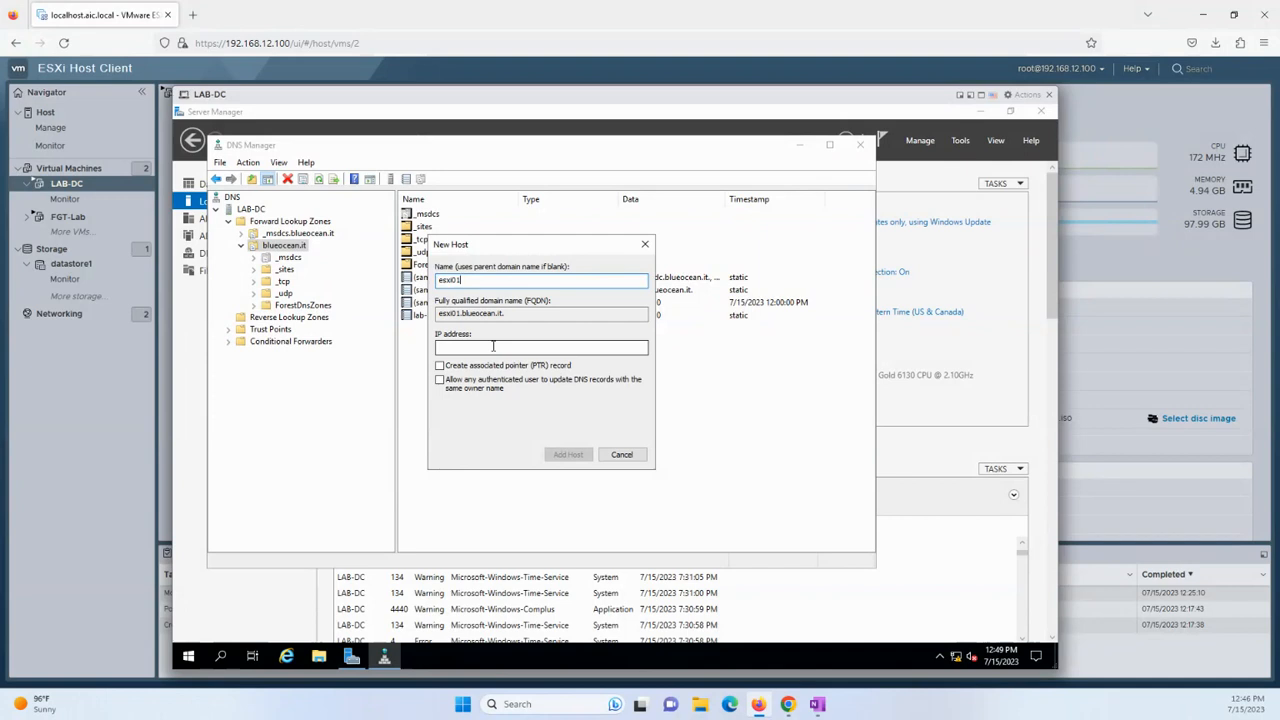
{"action": "left_click", "coordinate": [493, 346]}
{"action": "type", "text": "10.50.10.101"}
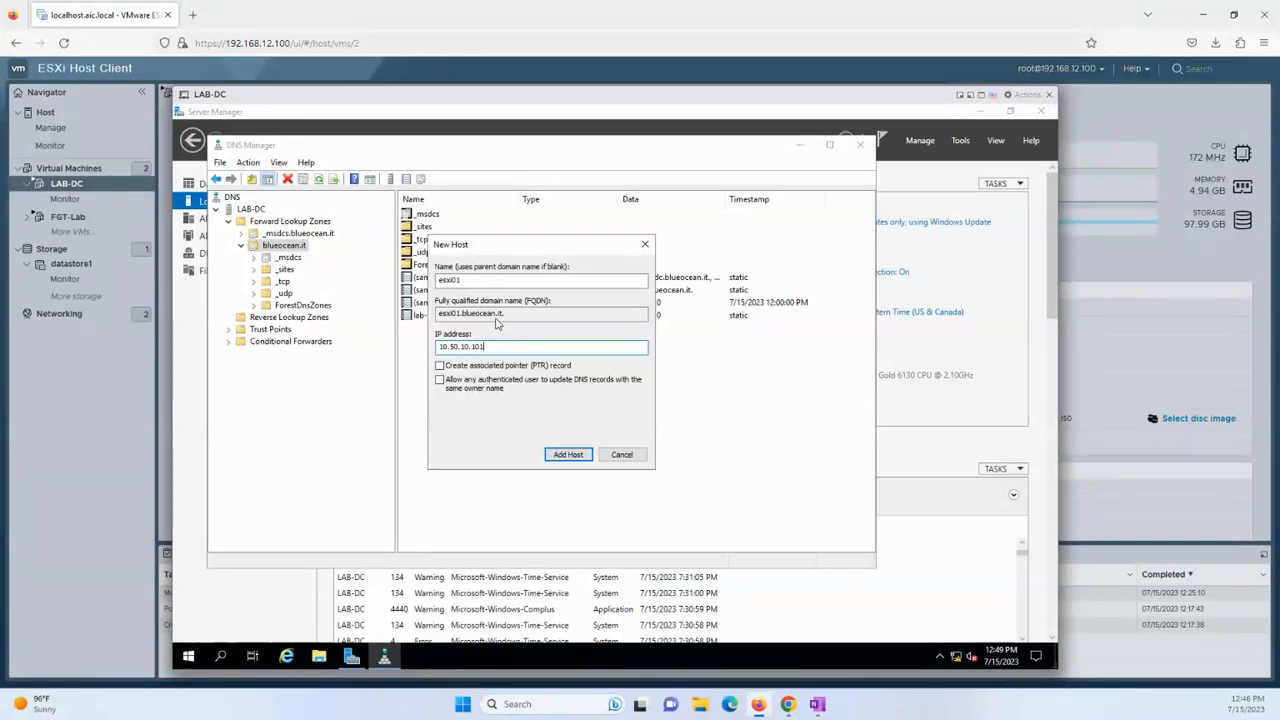
{"action": "left_click", "coordinate": [622, 454]}
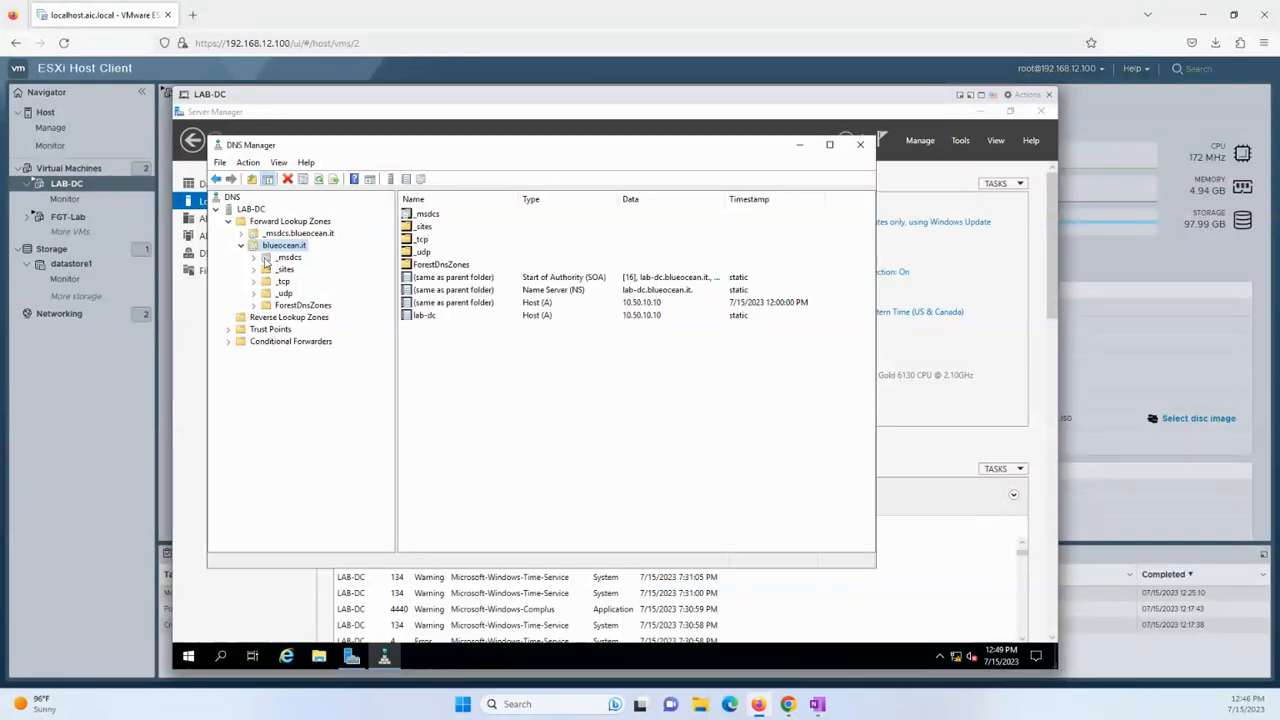
Create an AD-integrated primary IPv4 reverse zone with network ID 10.50.10, keeping default replication and updates.
{"action": "left_click", "coordinate": [316, 319]}
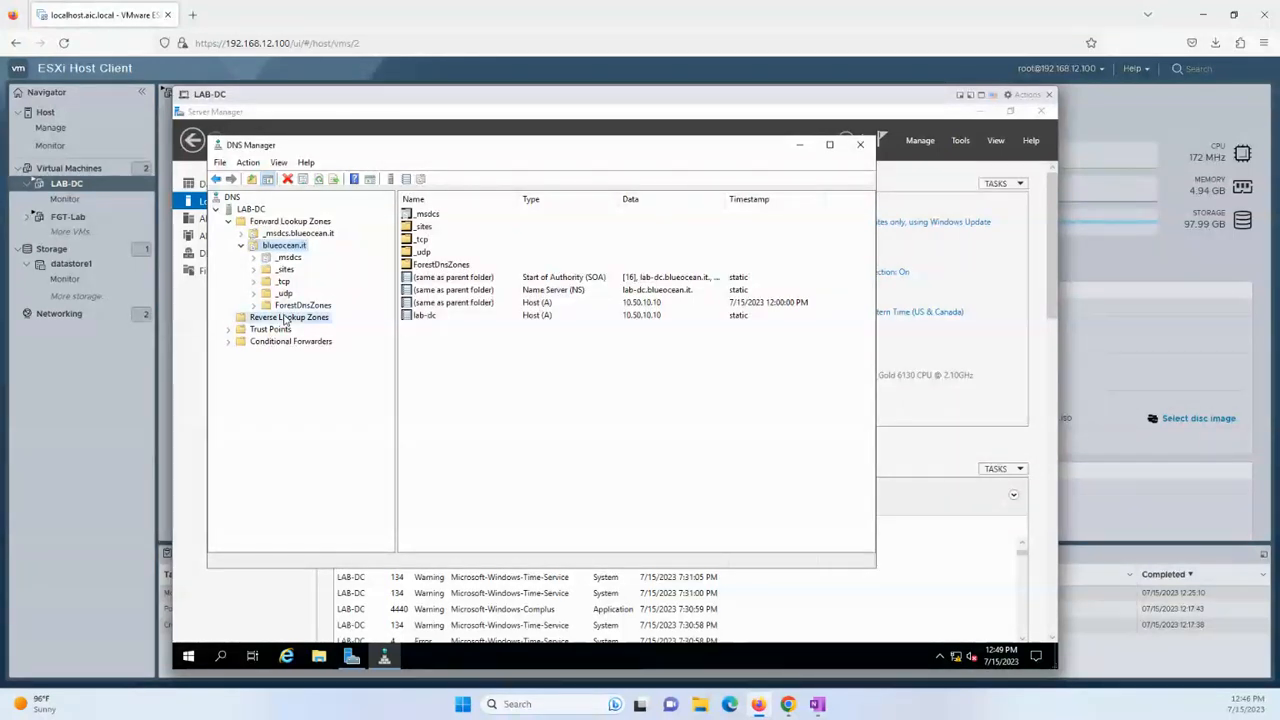
{"action": "right_click", "coordinate": [319, 322]}
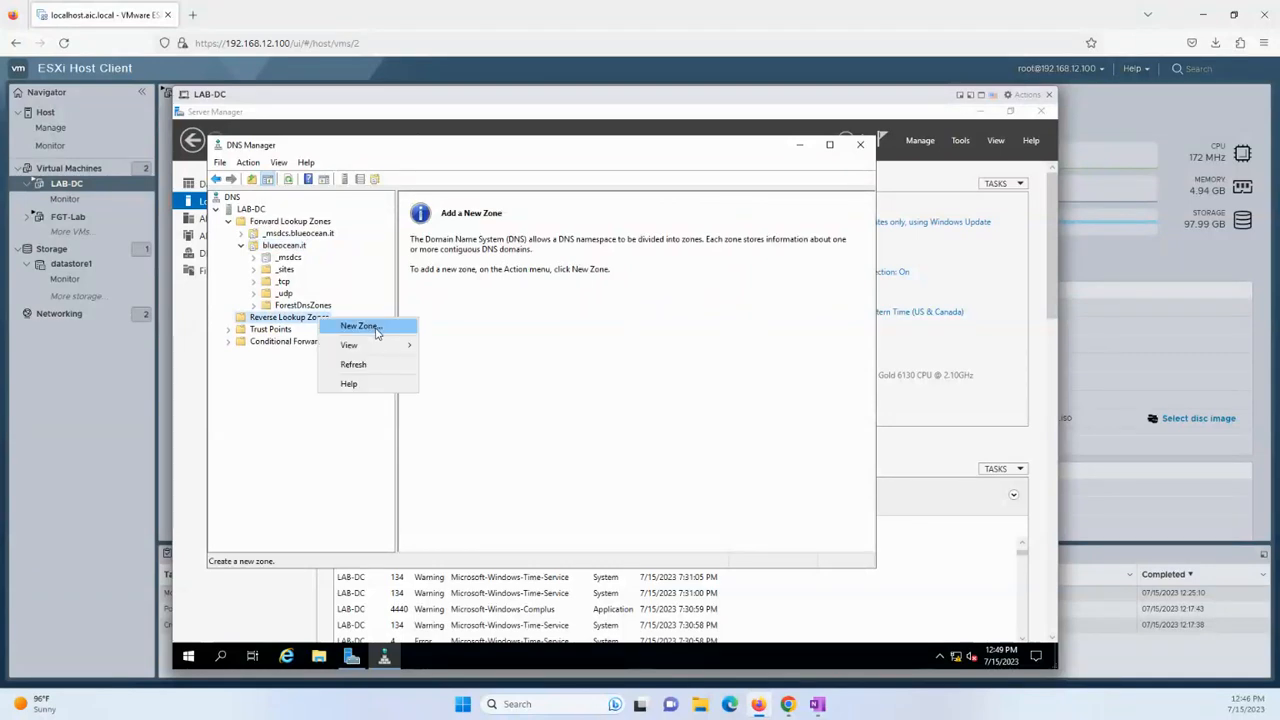
{"action": "left_click", "coordinate": [377, 329]}
{"action": "left_click", "coordinate": [463, 393]}
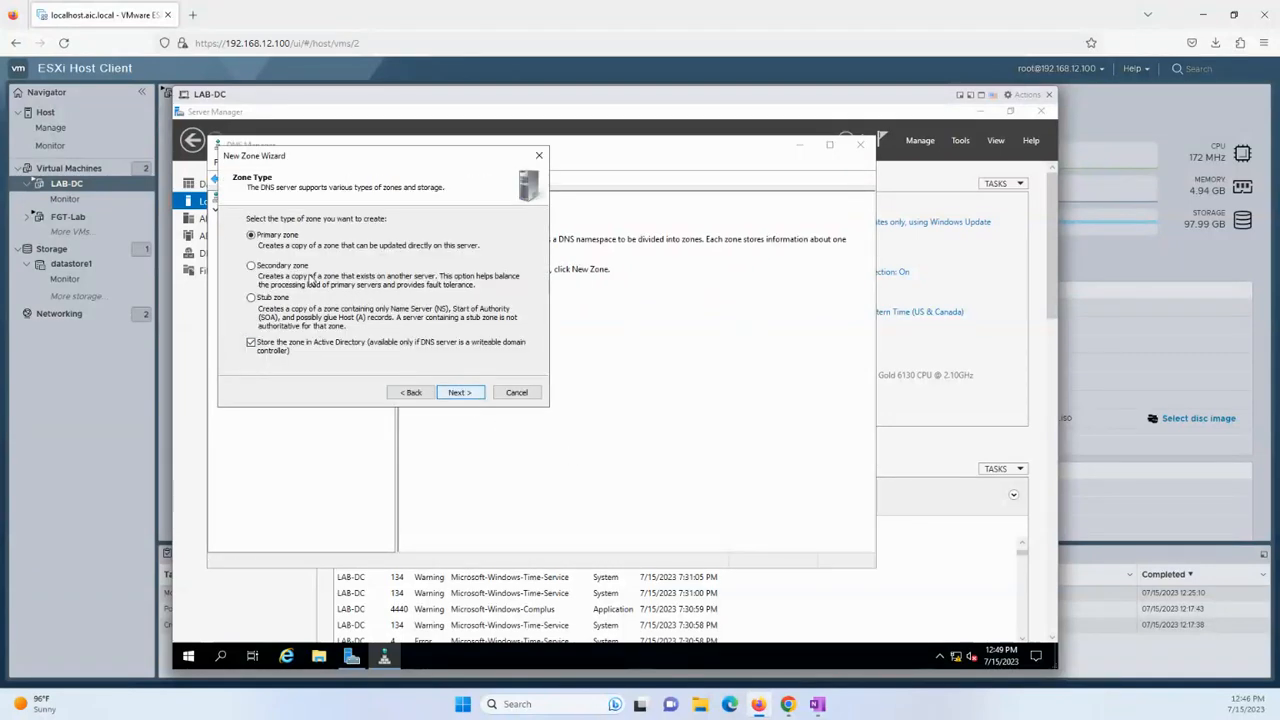
{"action": "left_click", "coordinate": [470, 395]}
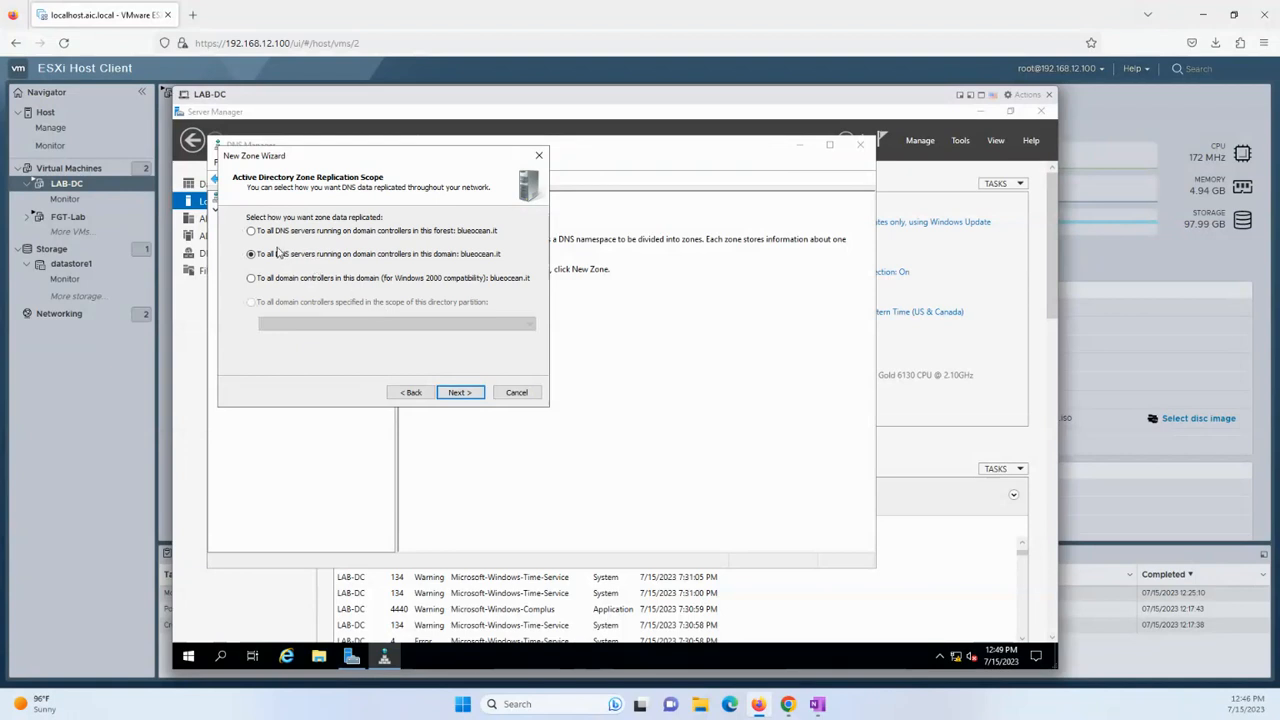
{"action": "left_click", "coordinate": [475, 400]}
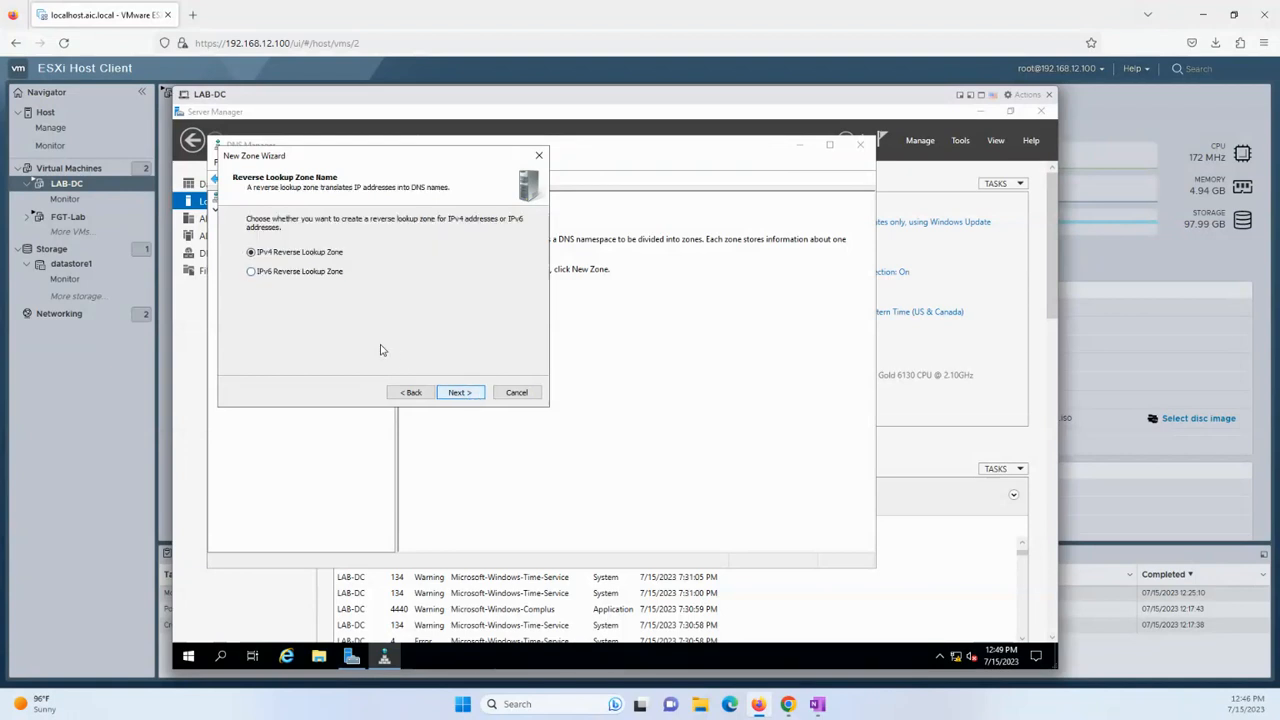
{"action": "left_click", "coordinate": [471, 394]}
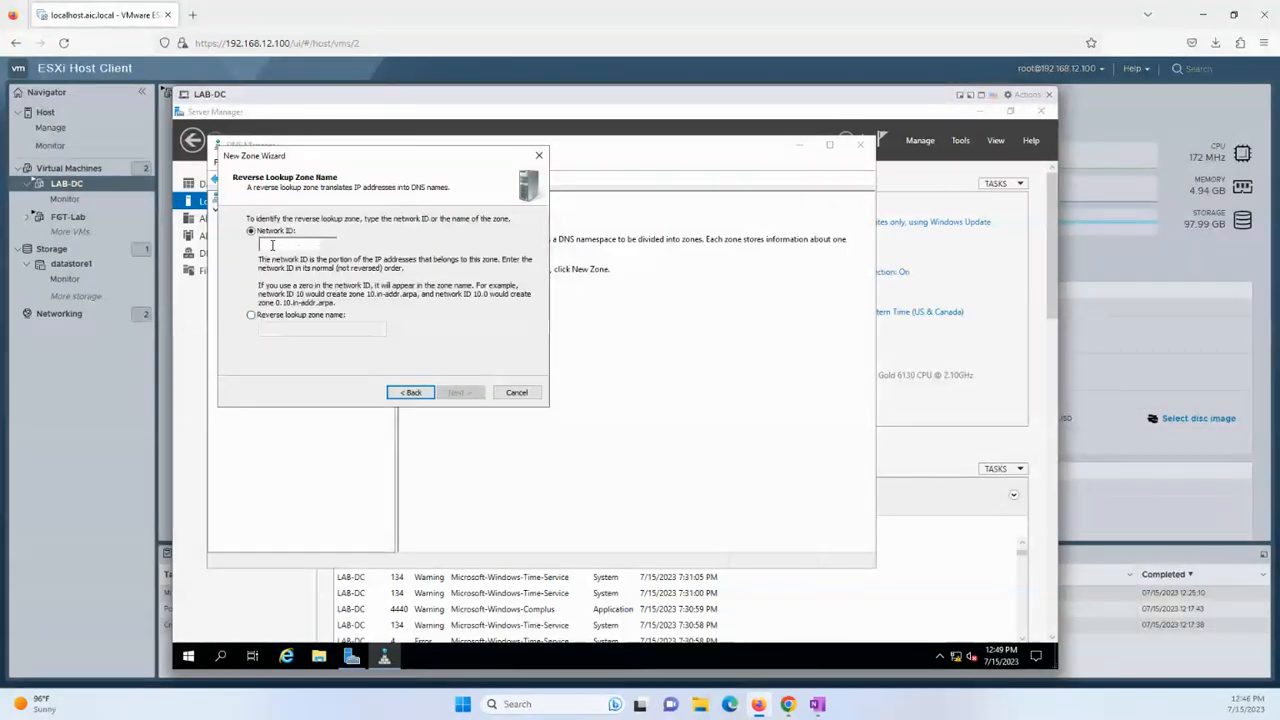
{"action": "type", "text": "10.50.10."}
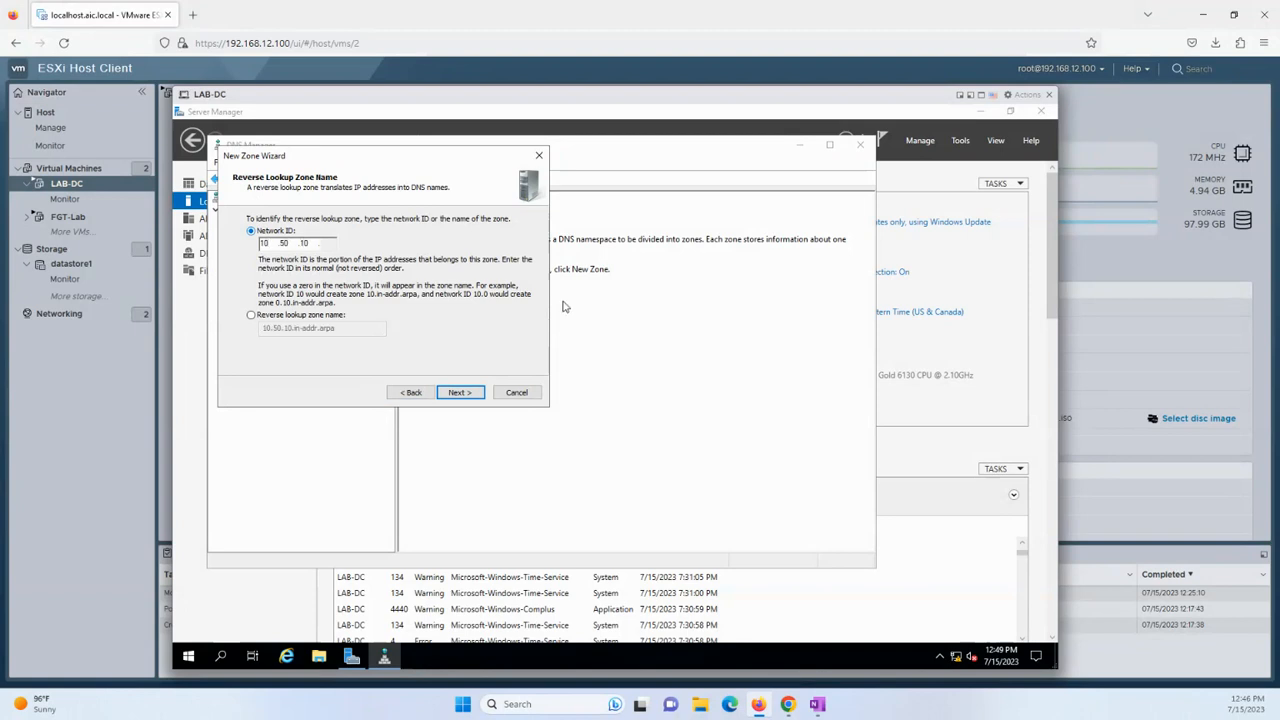
{"action": "left_click", "coordinate": [460, 392]}
{"action": "left_click", "coordinate": [460, 392]}
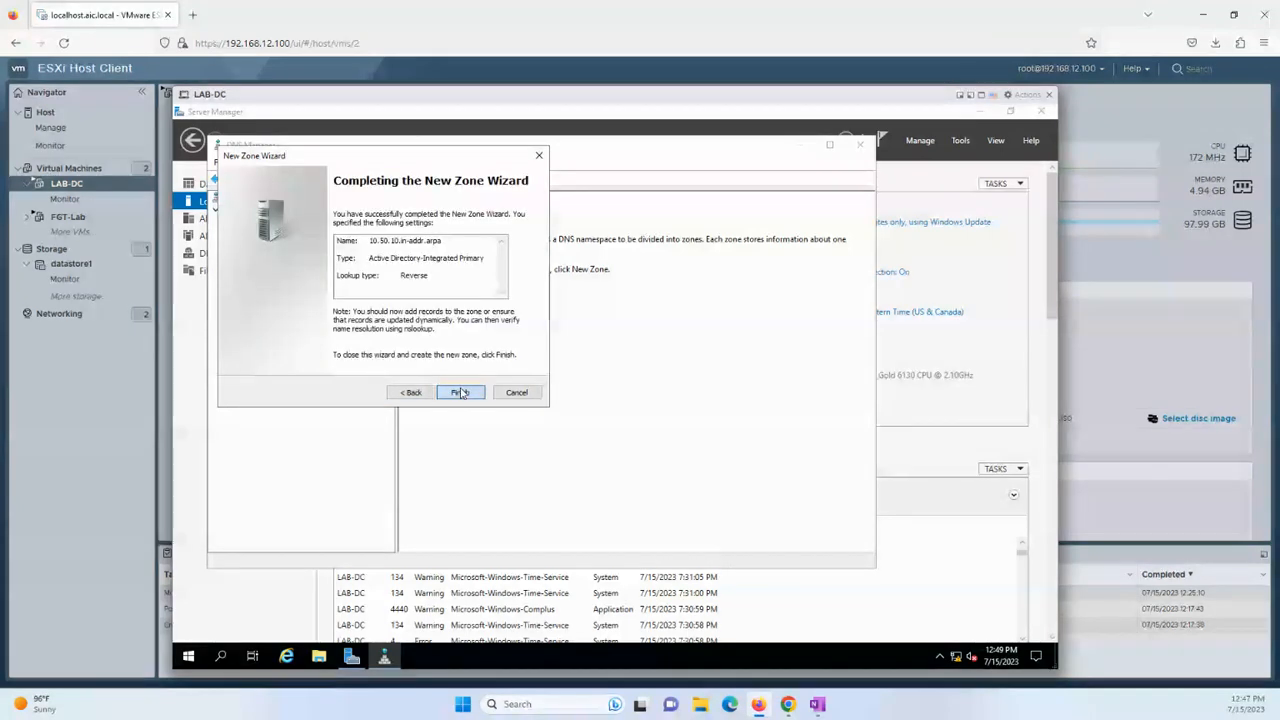
{"action": "left_click", "coordinate": [460, 392]}
{"action": "left_click", "coordinate": [229, 317]}
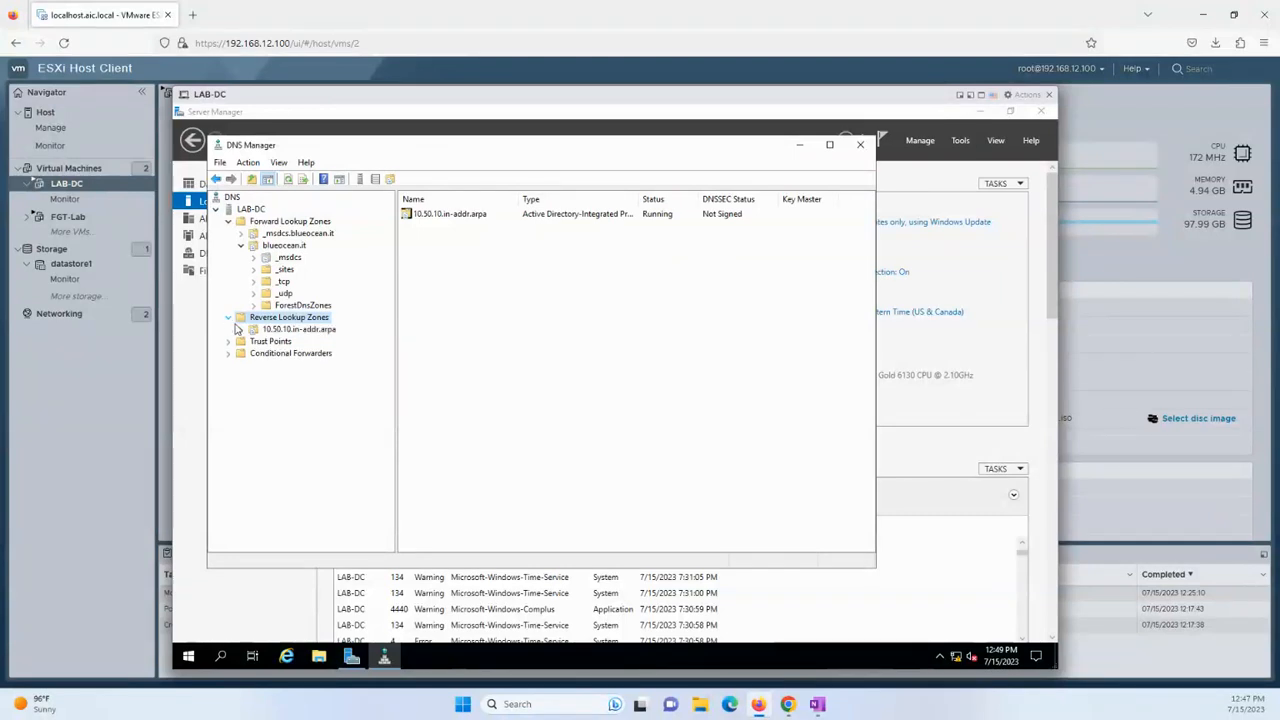
Add host 'esx01' at 10.50.10.101 in blueocean.it with a matching PTR record.
{"action": "left_click", "coordinate": [290, 329]}
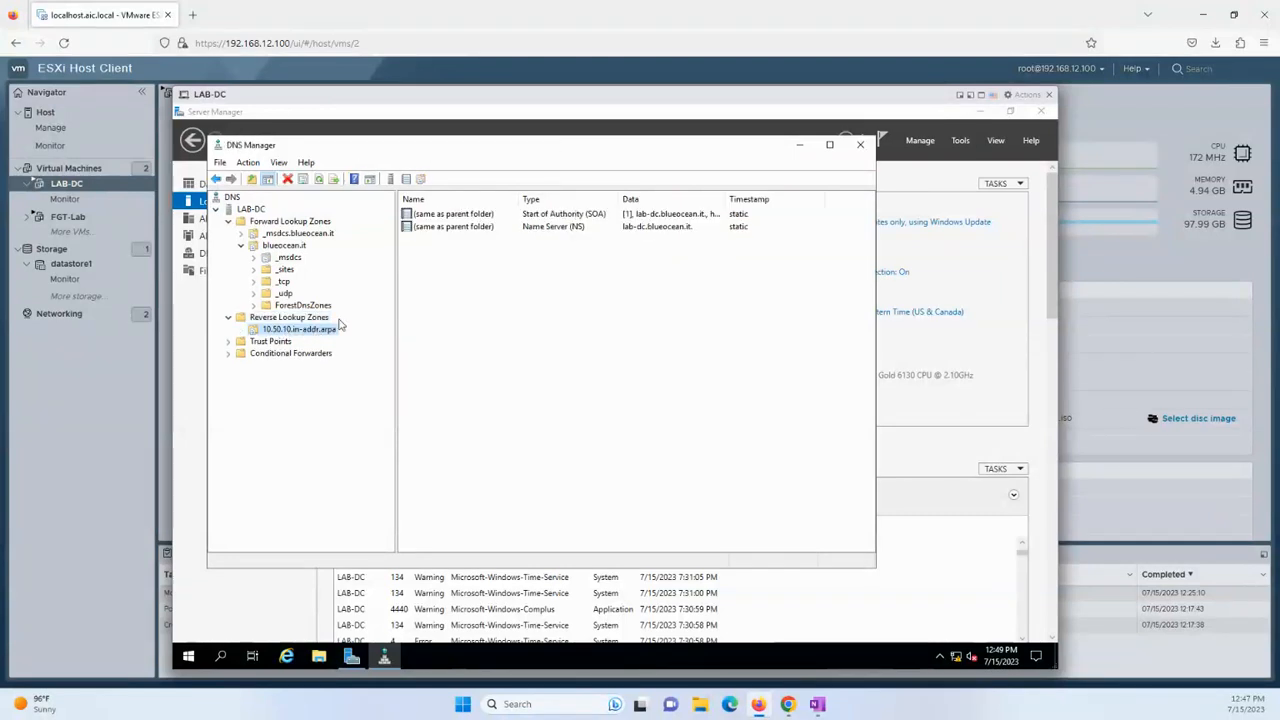
{"action": "left_click", "coordinate": [287, 246]}
{"action": "right_click", "coordinate": [461, 374]}
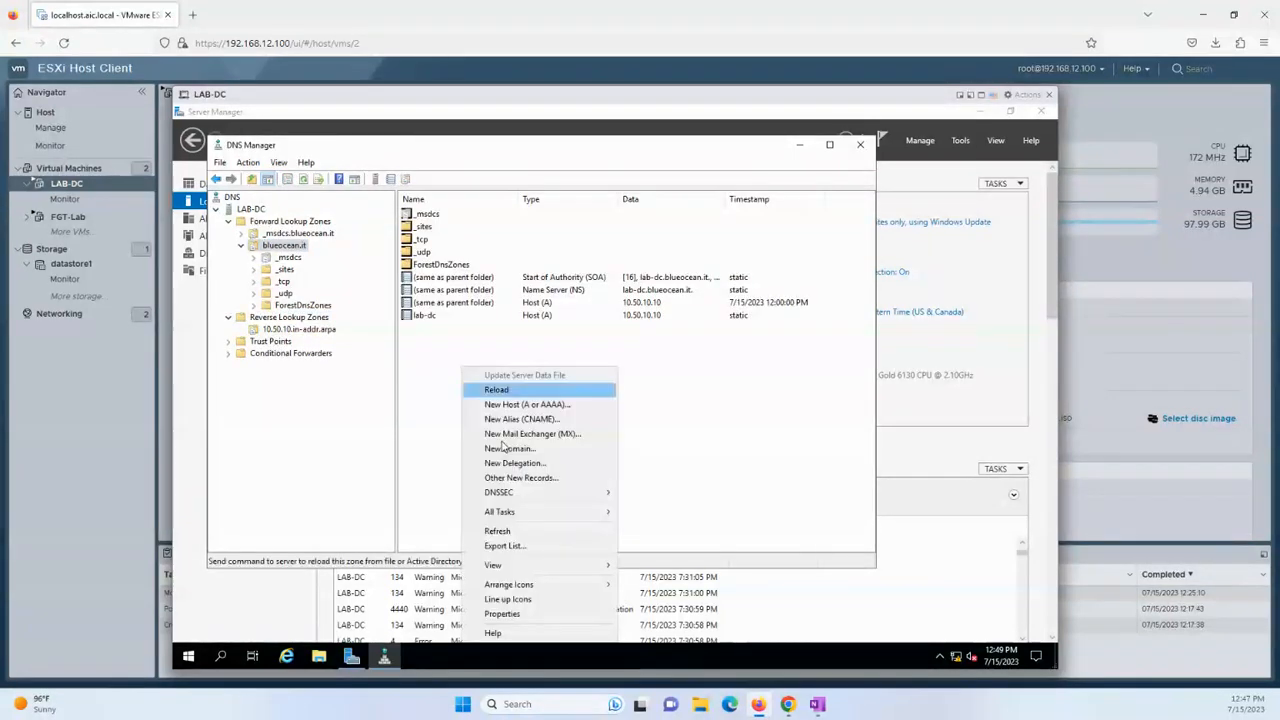
{"action": "left_click", "coordinate": [538, 406]}
{"action": "type", "text": "esx01"}
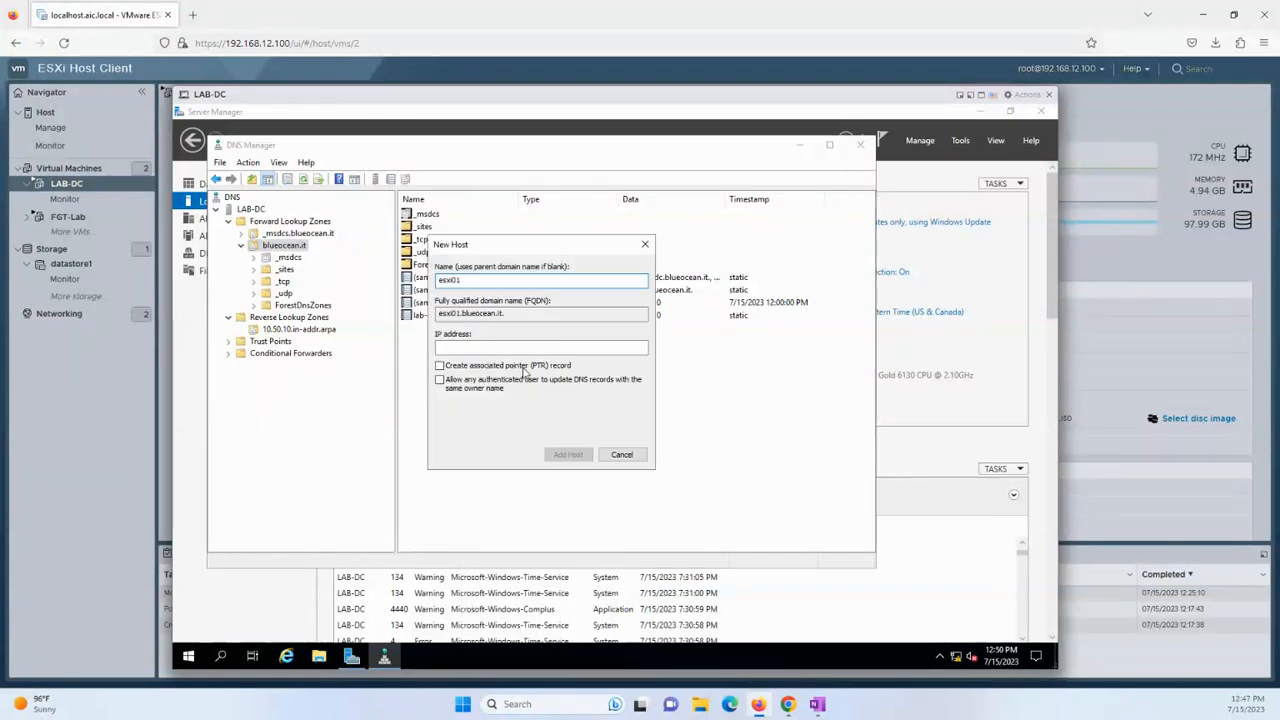
{"action": "left_click", "coordinate": [531, 346]}
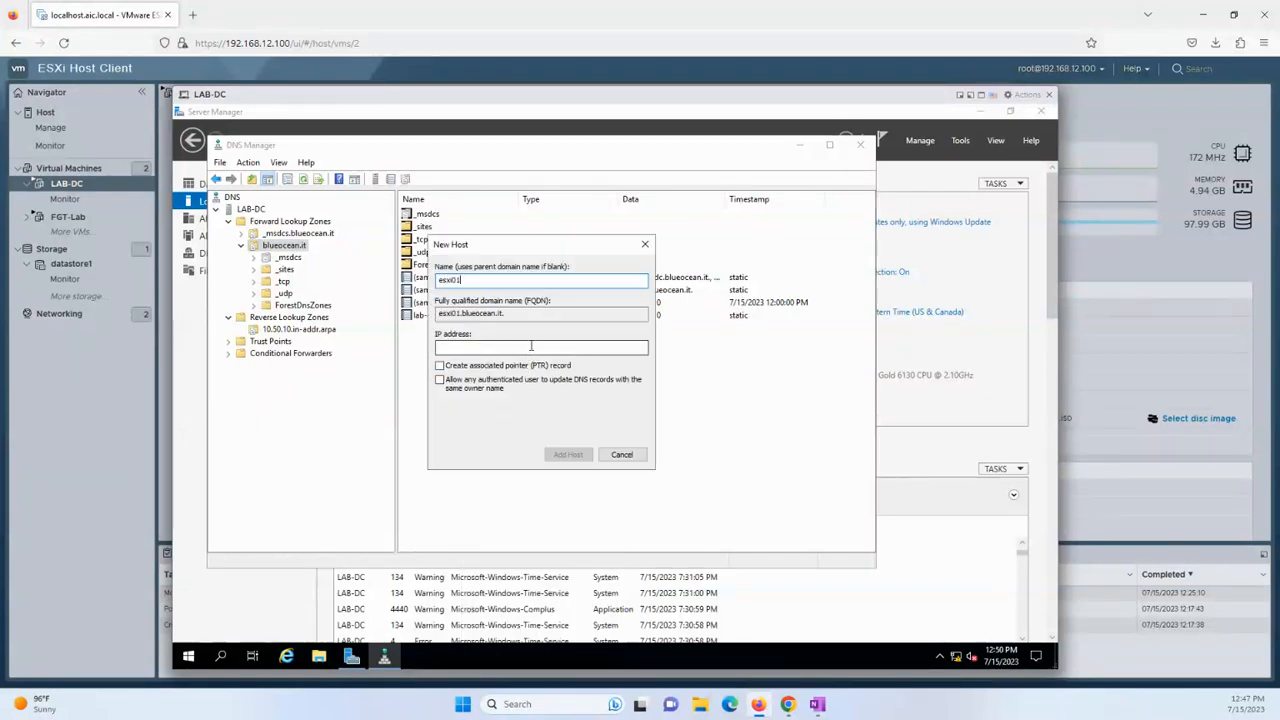
{"action": "type", "text": "10.50.10.101"}
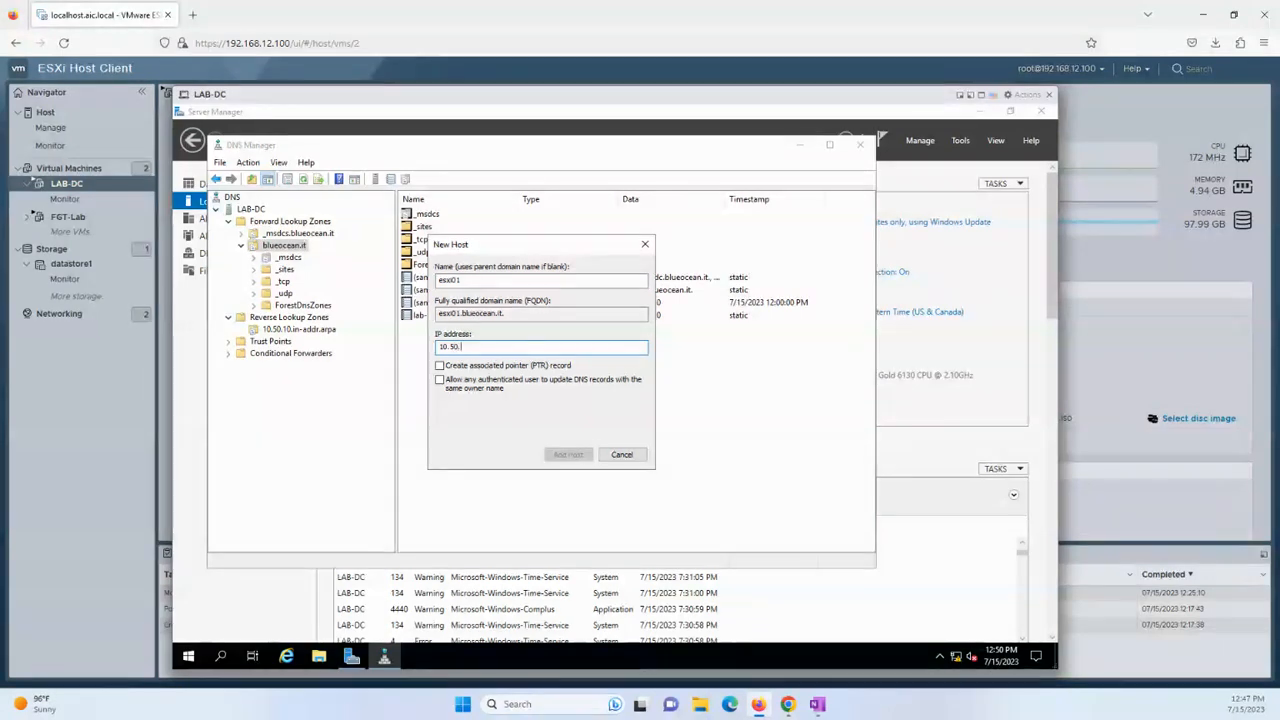
{"action": "left_click", "coordinate": [530, 366]}
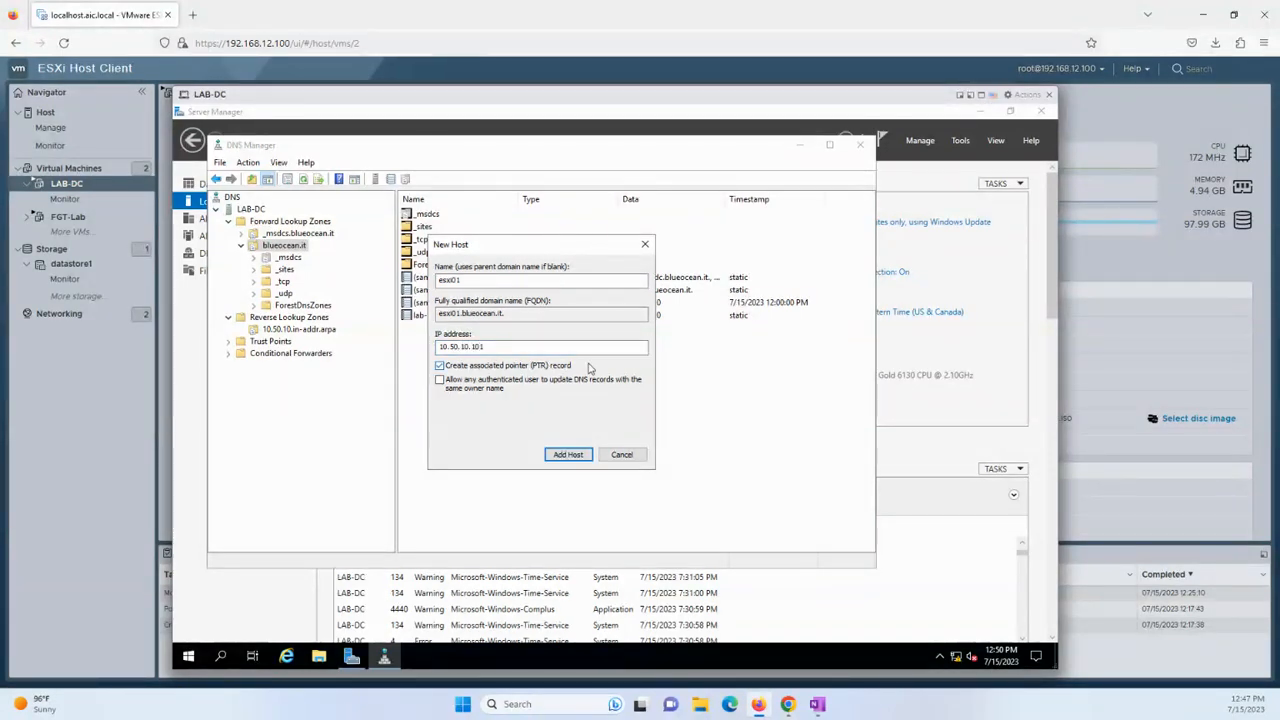
{"action": "left_click", "coordinate": [584, 454]}
{"action": "left_click", "coordinate": [722, 428]}
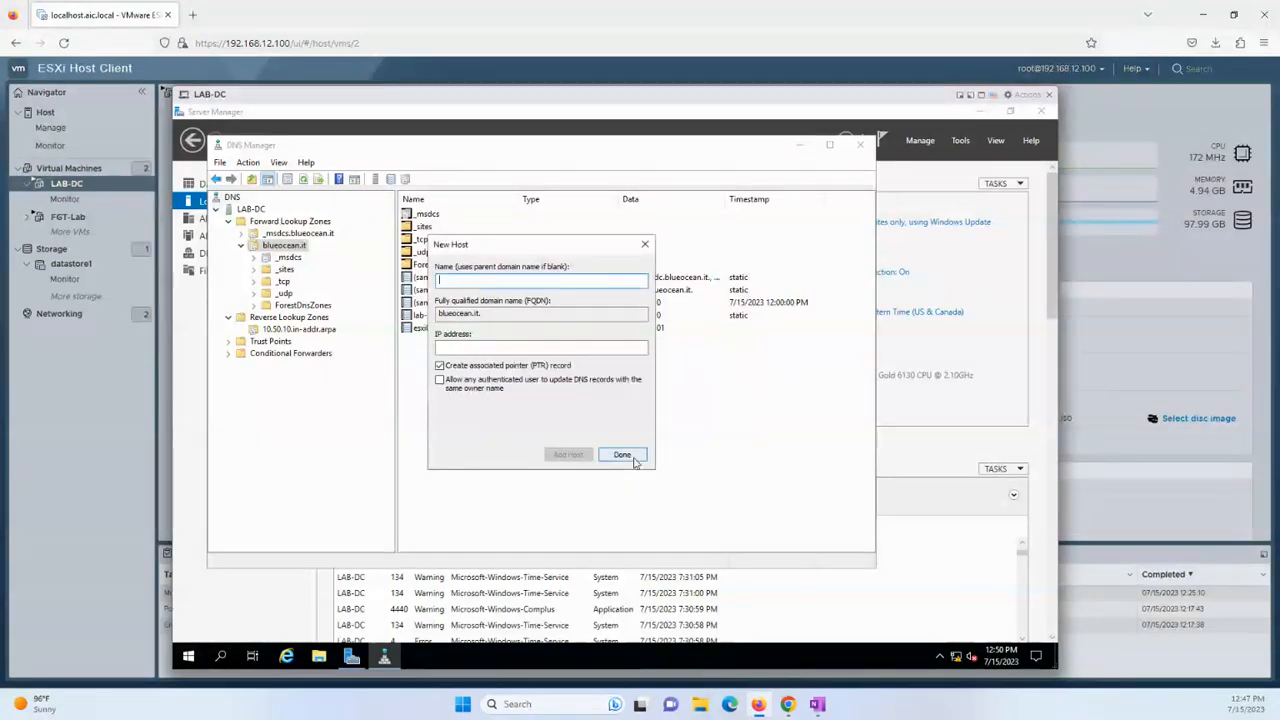
{"action": "left_click", "coordinate": [620, 455]}
Refresh the 10.50.10.in-addr.arpa reverse zone to confirm the new pointer record.
{"action": "left_click", "coordinate": [300, 329]}
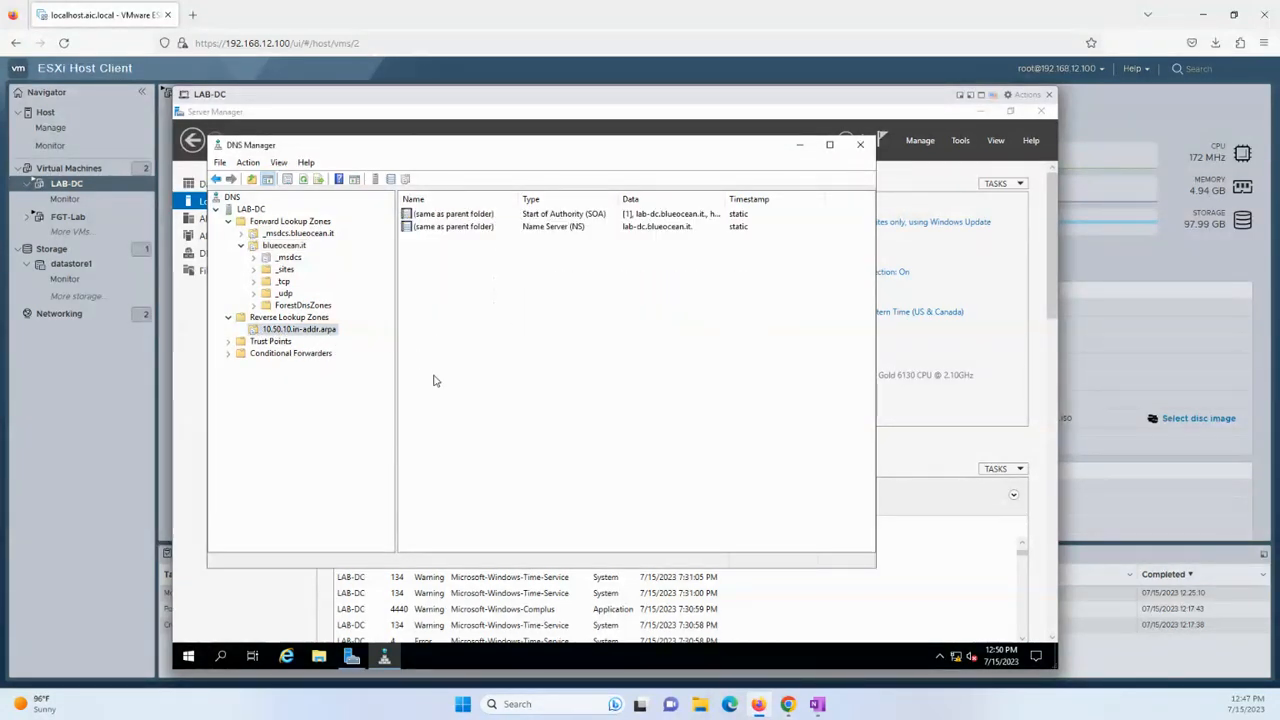
{"action": "right_click", "coordinate": [490, 392]}
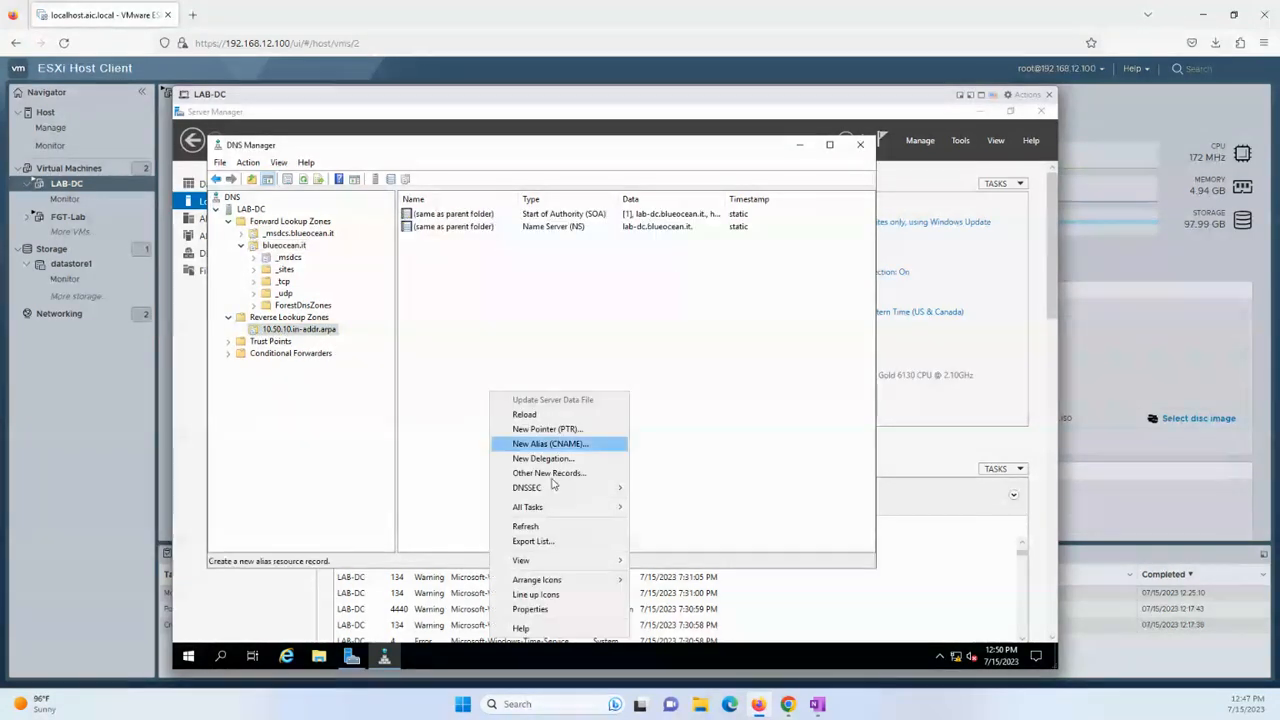
{"action": "mouse_move", "coordinate": [571, 566]}
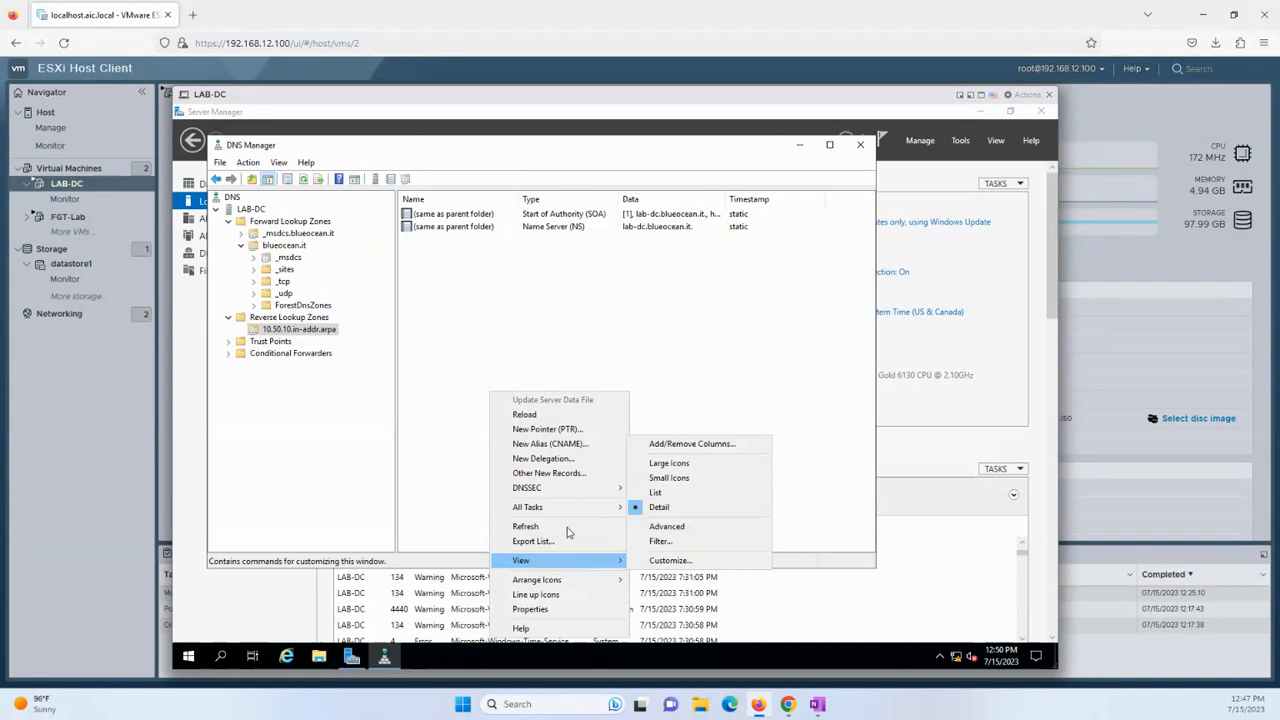
{"action": "left_click", "coordinate": [563, 527]}
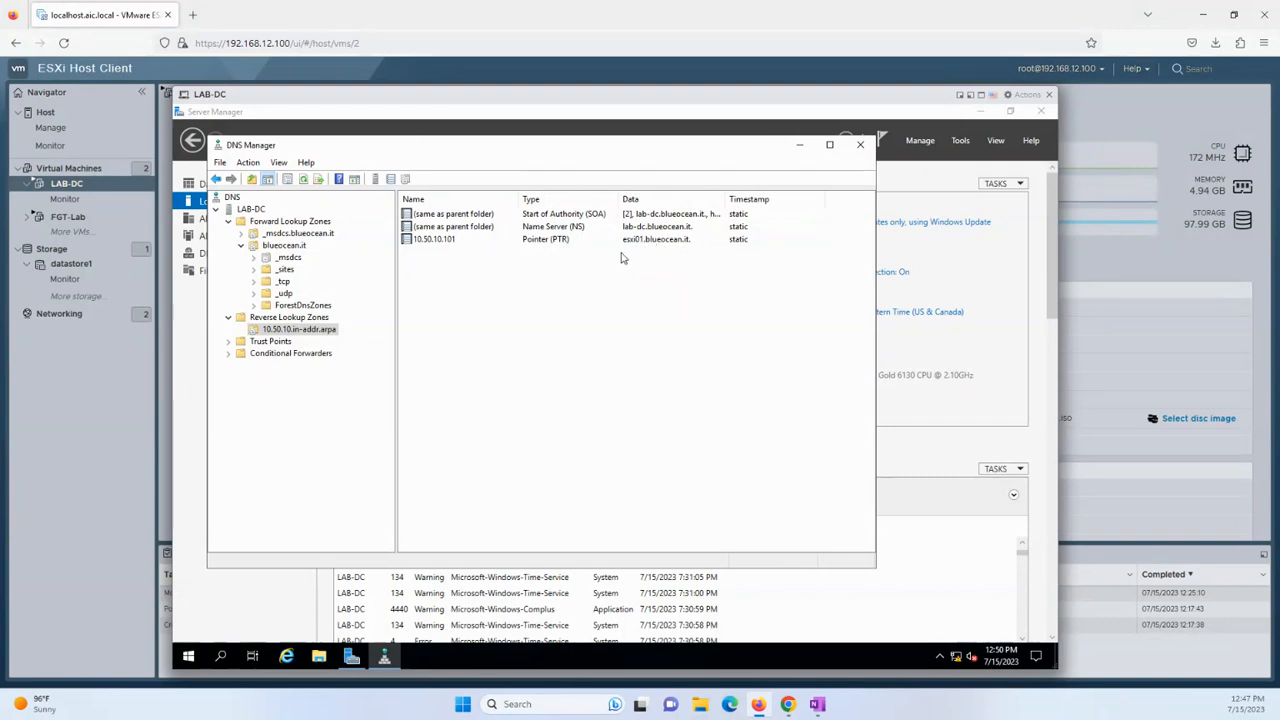
{"action": "left_click", "coordinate": [287, 249]}
Add host records esxi02 (10.50.10.102) and esxi03 (10.50.10.103) to blueocean.it.
{"action": "right_click", "coordinate": [477, 408]}
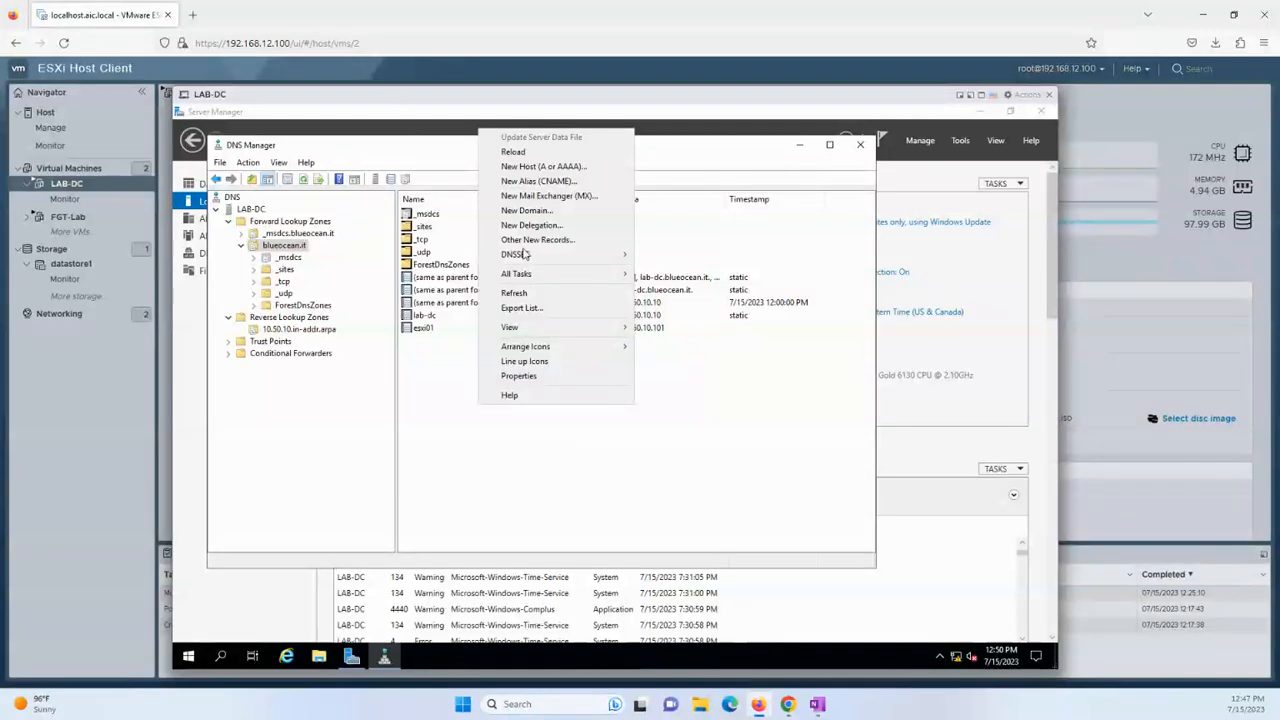
{"action": "left_click", "coordinate": [540, 166]}
{"action": "type", "text": "esxi02"}
{"action": "key", "text": "Tab"}
{"action": "key", "text": "Tab"}
{"action": "type", "text": "10.50.10.102"}
{"action": "left_click", "coordinate": [568, 454]}
{"action": "left_click", "coordinate": [720, 428]}
{"action": "type", "text": "esxi03"}
{"action": "left_click", "coordinate": [523, 346]}
{"action": "type", "text": "10."}
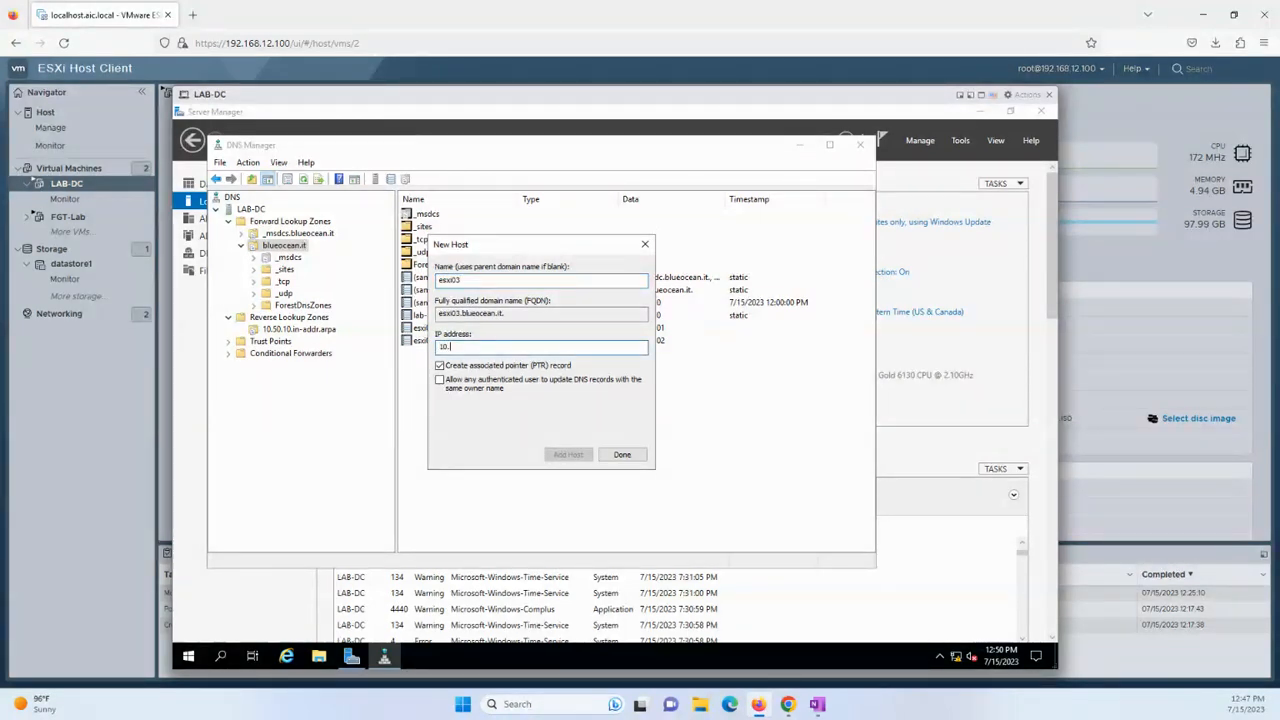
{"action": "type", "text": "50.100."}
{"action": "type", "text": ".1"}
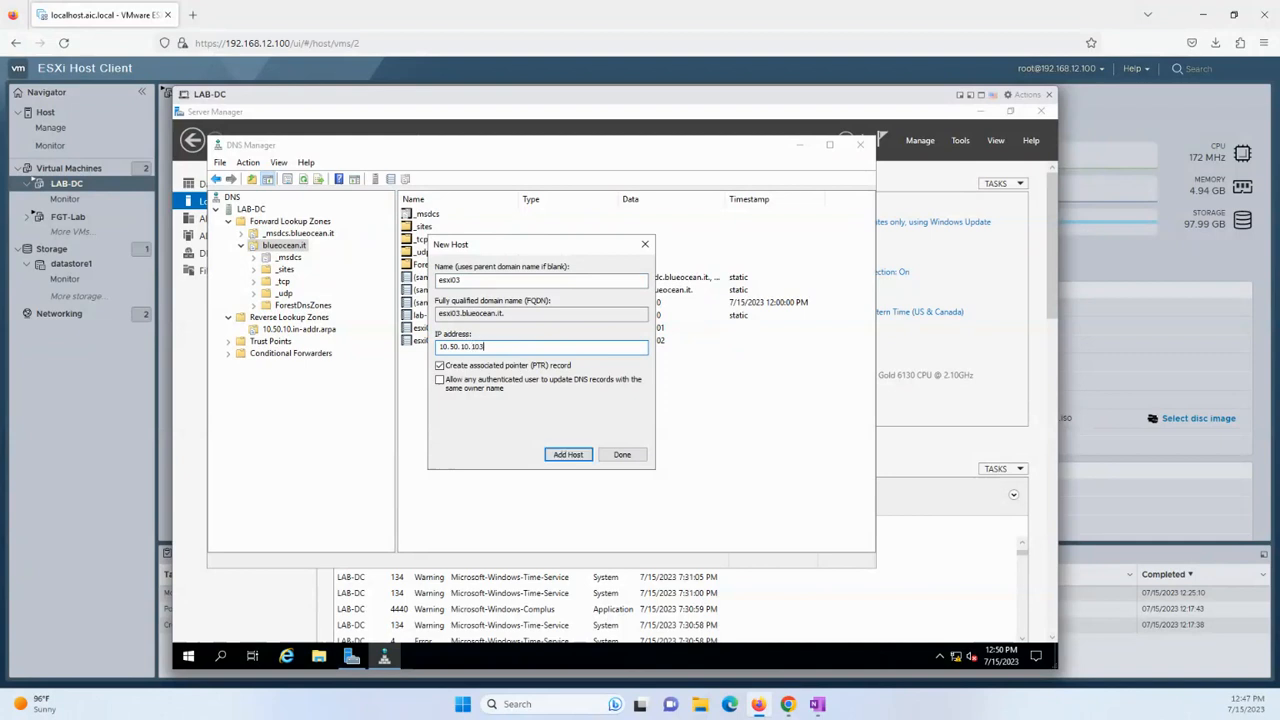
{"action": "left_click", "coordinate": [564, 455]}
{"action": "left_click", "coordinate": [713, 425]}
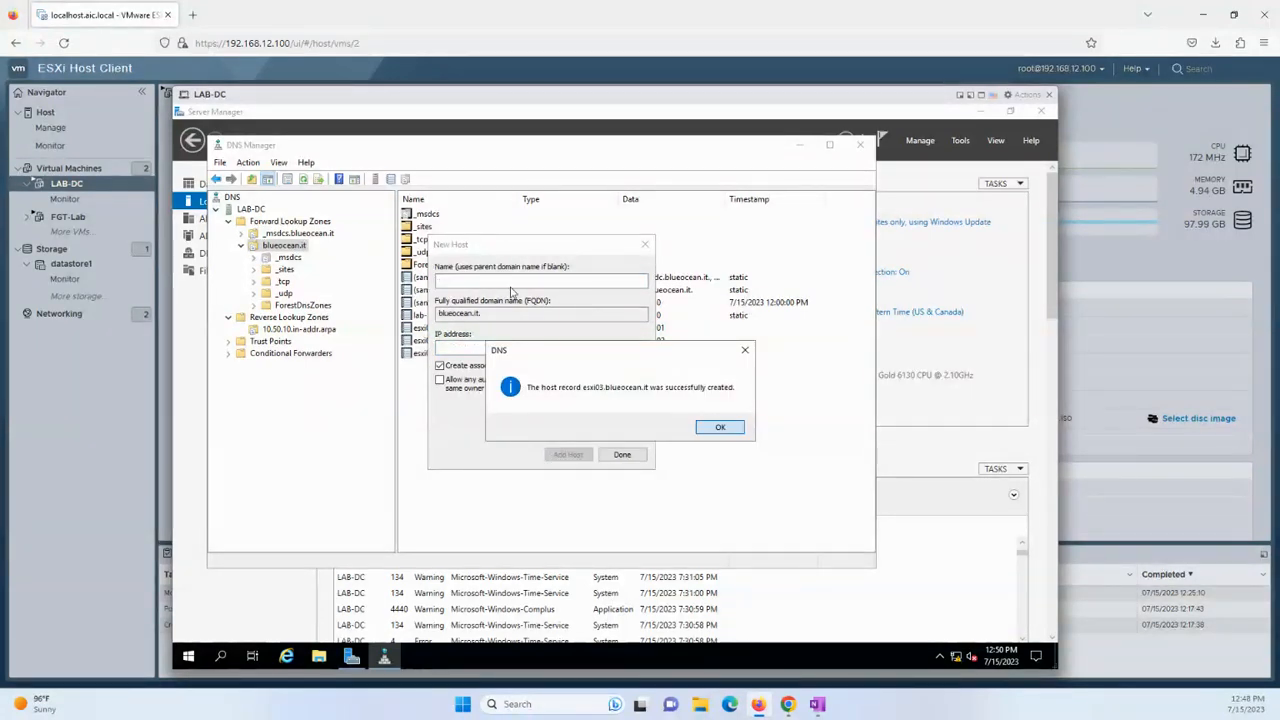
Add host record vcenter at 10.50.10.100 and close the New Host form.
{"action": "type", "text": "vcenter"}
{"action": "key", "text": "Tab"}
{"action": "key", "text": "Tab"}
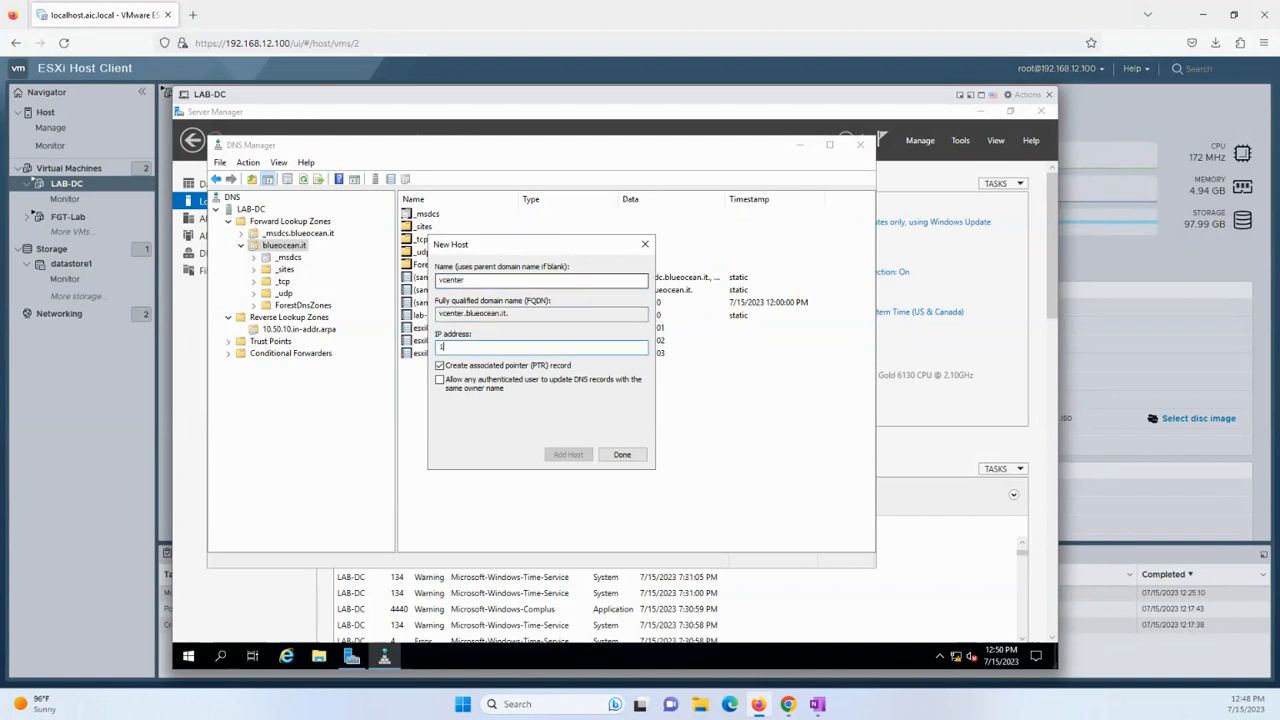
{"action": "type", "text": "10.50."}
{"action": "type", "text": "10.100"}
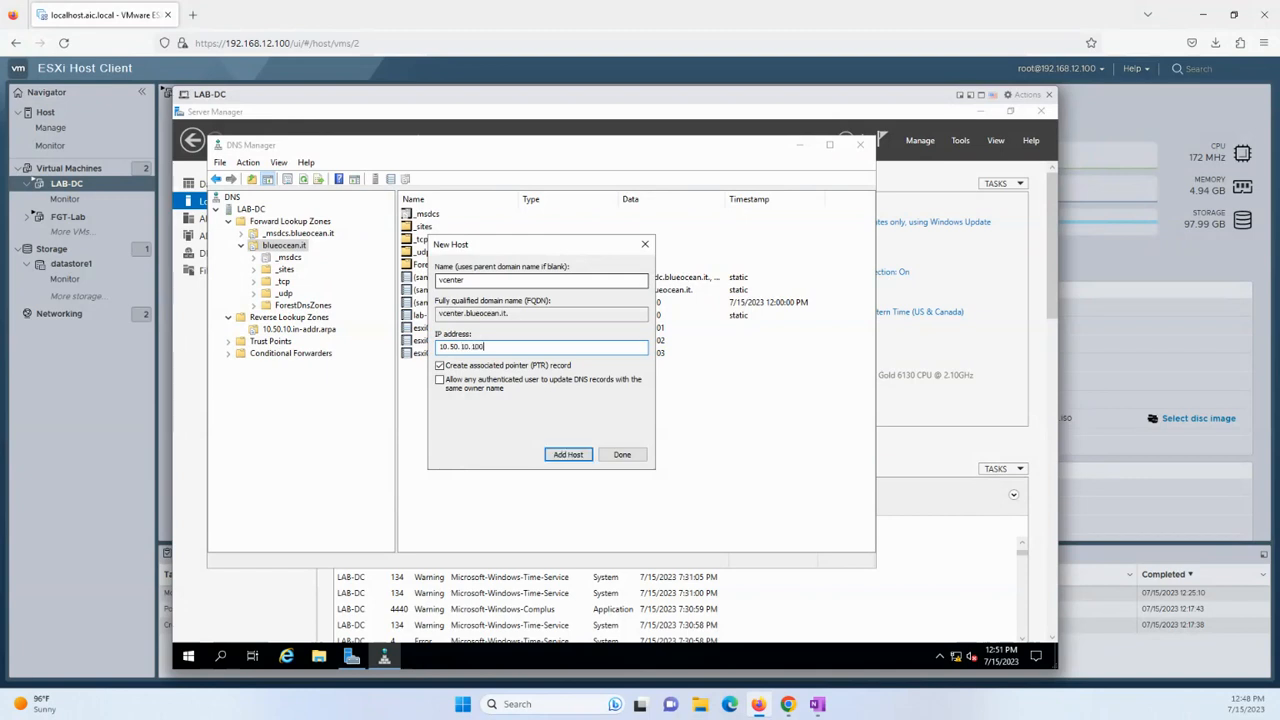
{"action": "left_click", "coordinate": [566, 456]}
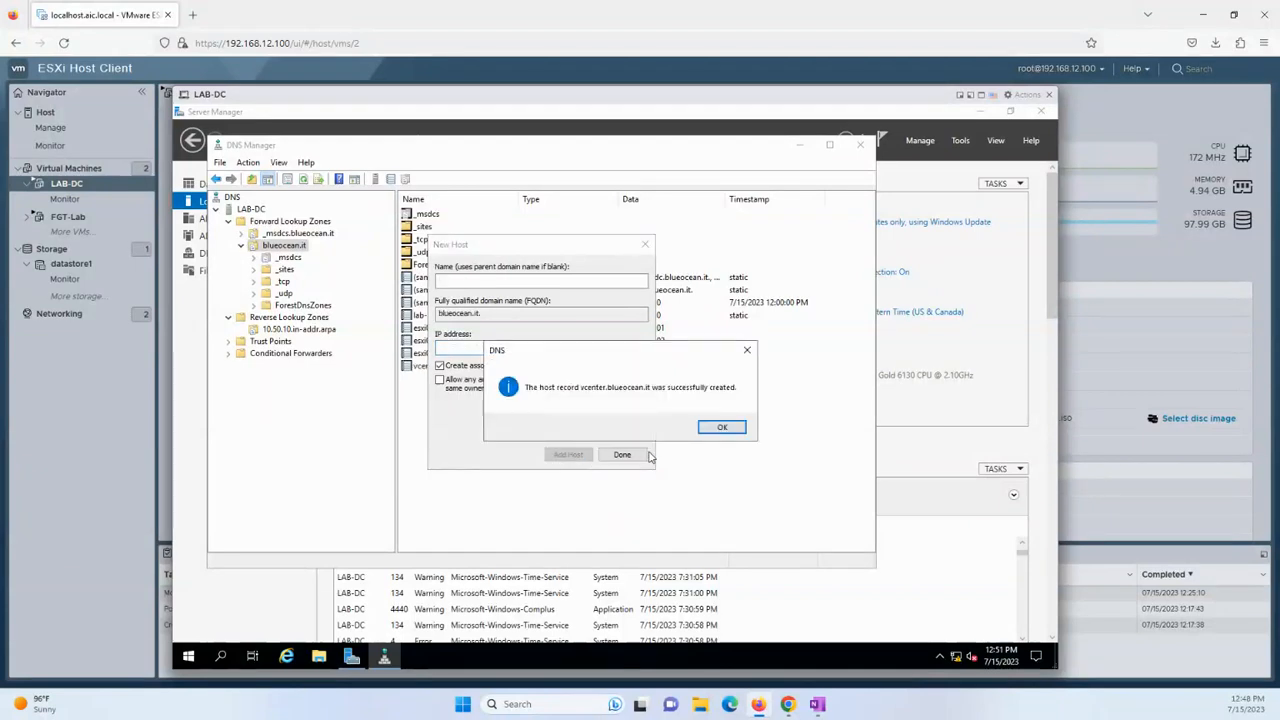
{"action": "left_click", "coordinate": [721, 428]}
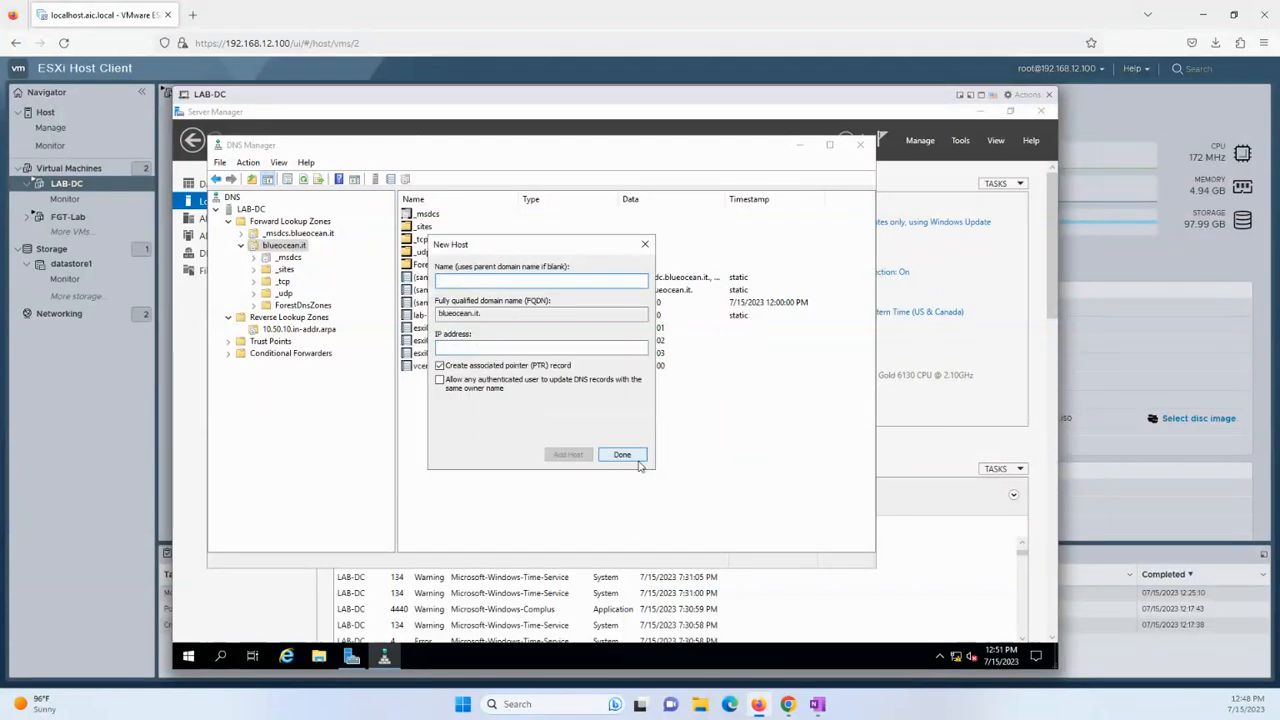
{"action": "left_click", "coordinate": [622, 455]}
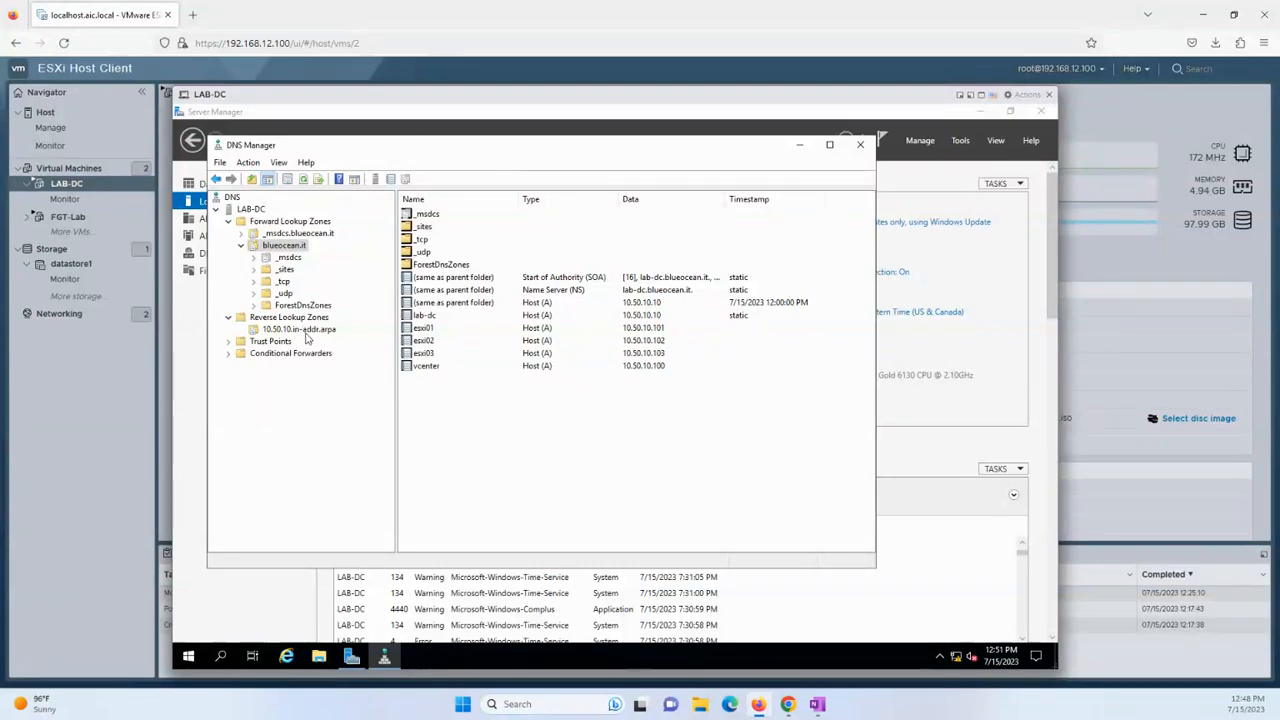
Refresh the 10.50.10.in-addr.arpa reverse zone to list the new pointer records.
{"action": "left_click", "coordinate": [325, 332]}
{"action": "right_click", "coordinate": [520, 352]}
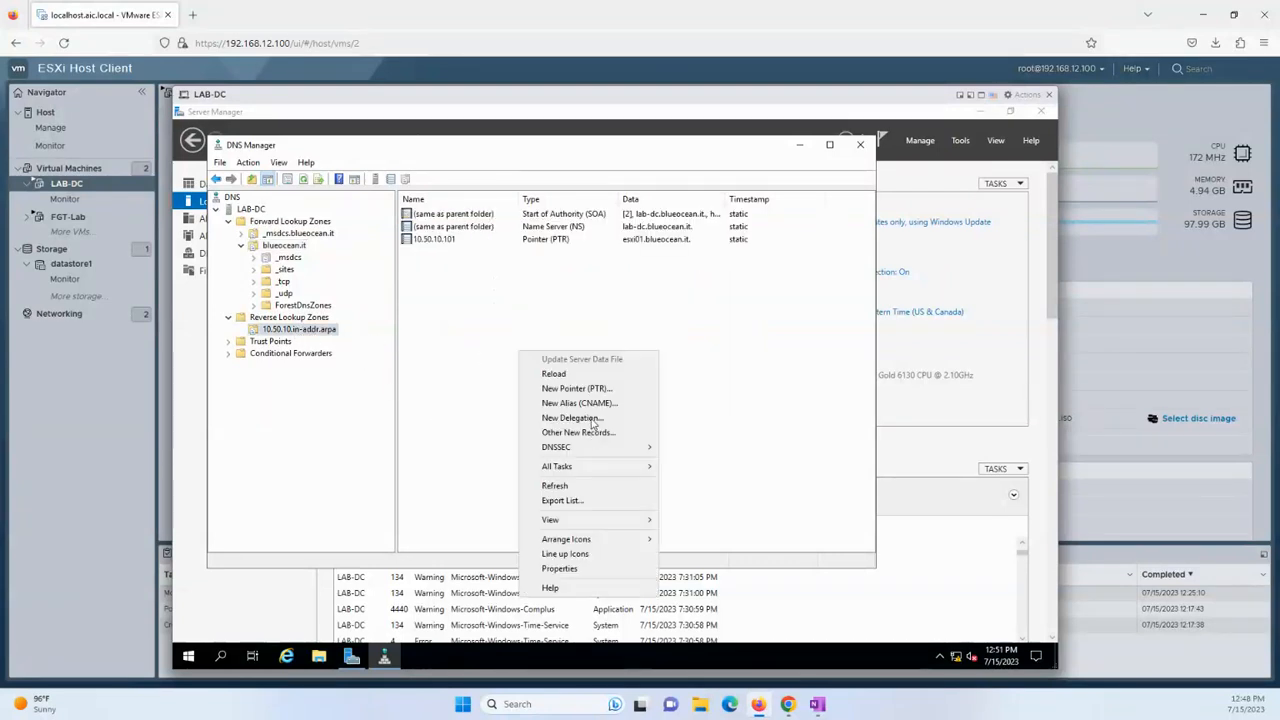
{"action": "left_click", "coordinate": [578, 486]}
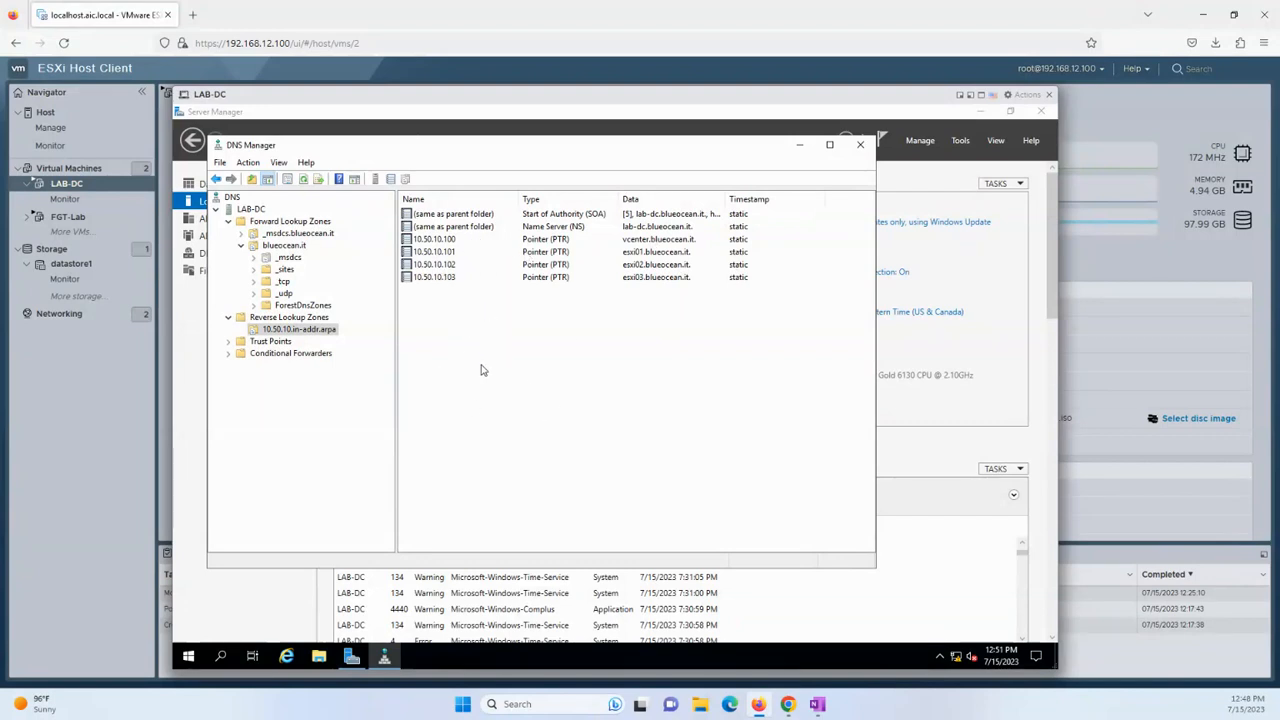
{"action": "left_click", "coordinate": [182, 655]}
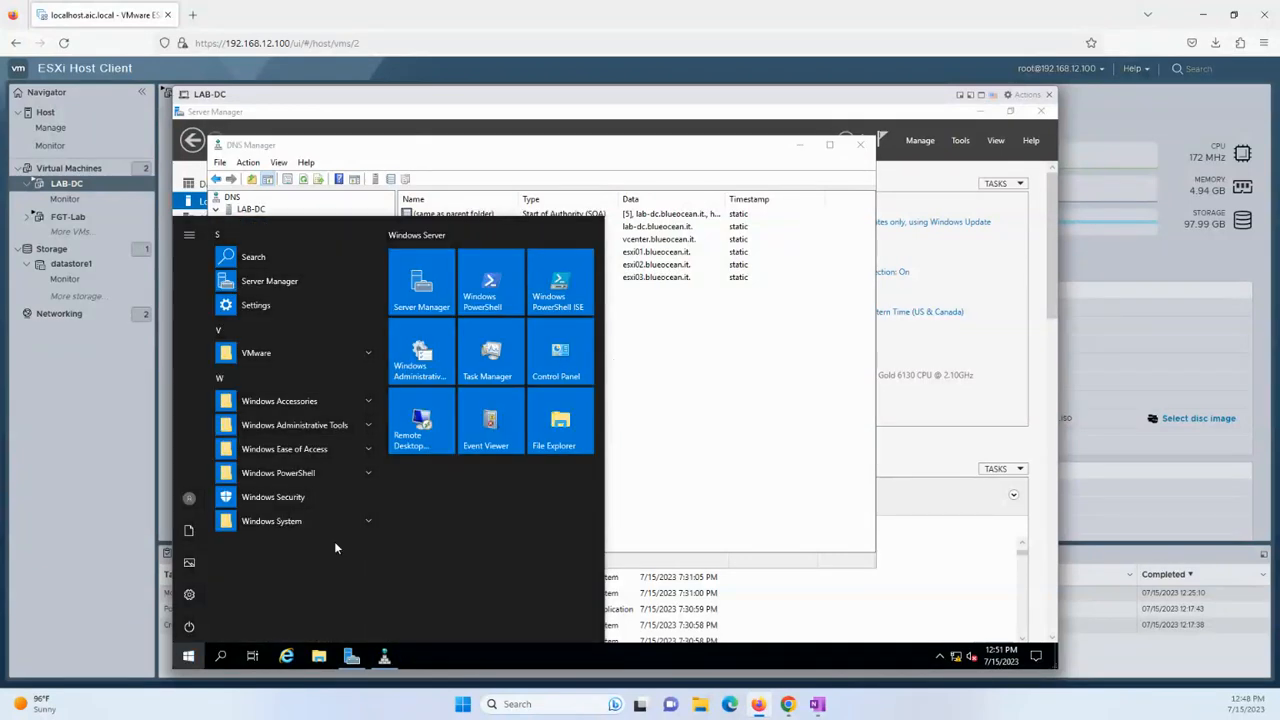
Open a Command Prompt on LAB-DC and ping esxi02.blueocean.it, which resolves to 10.50.10.102, then stop it.
{"action": "type", "text": "cmd"}
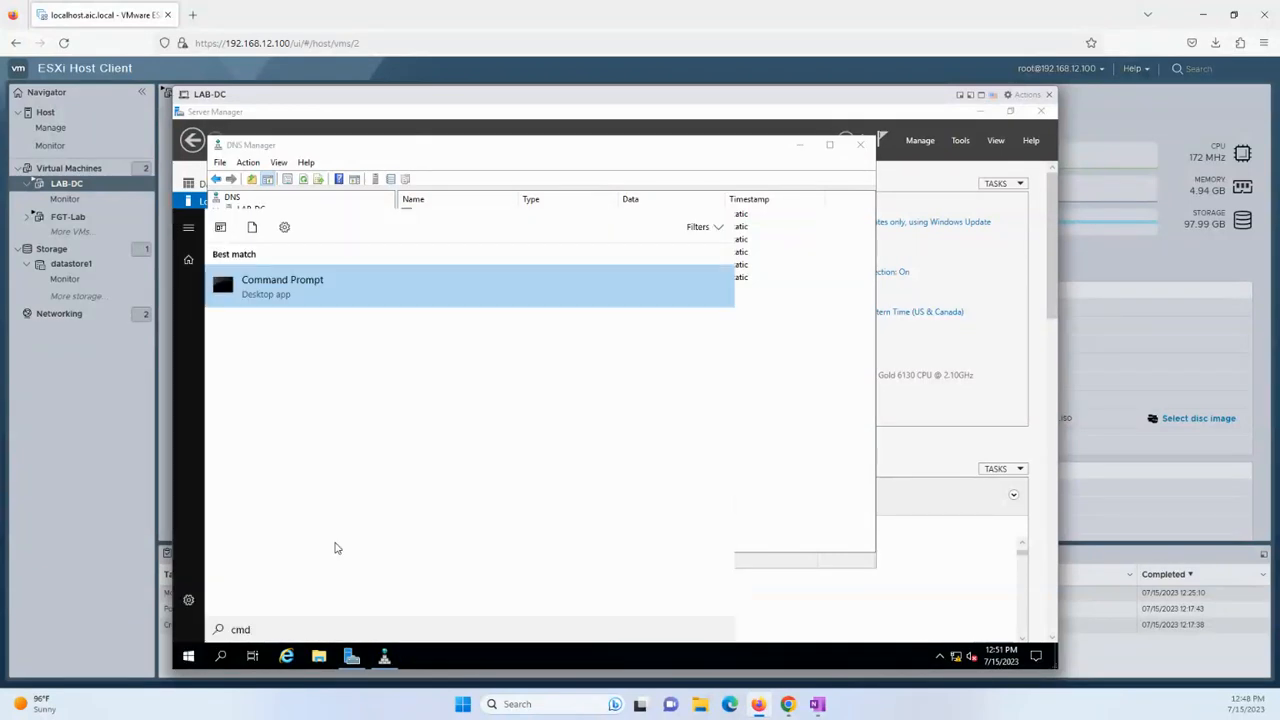
{"action": "key", "text": "Return"}
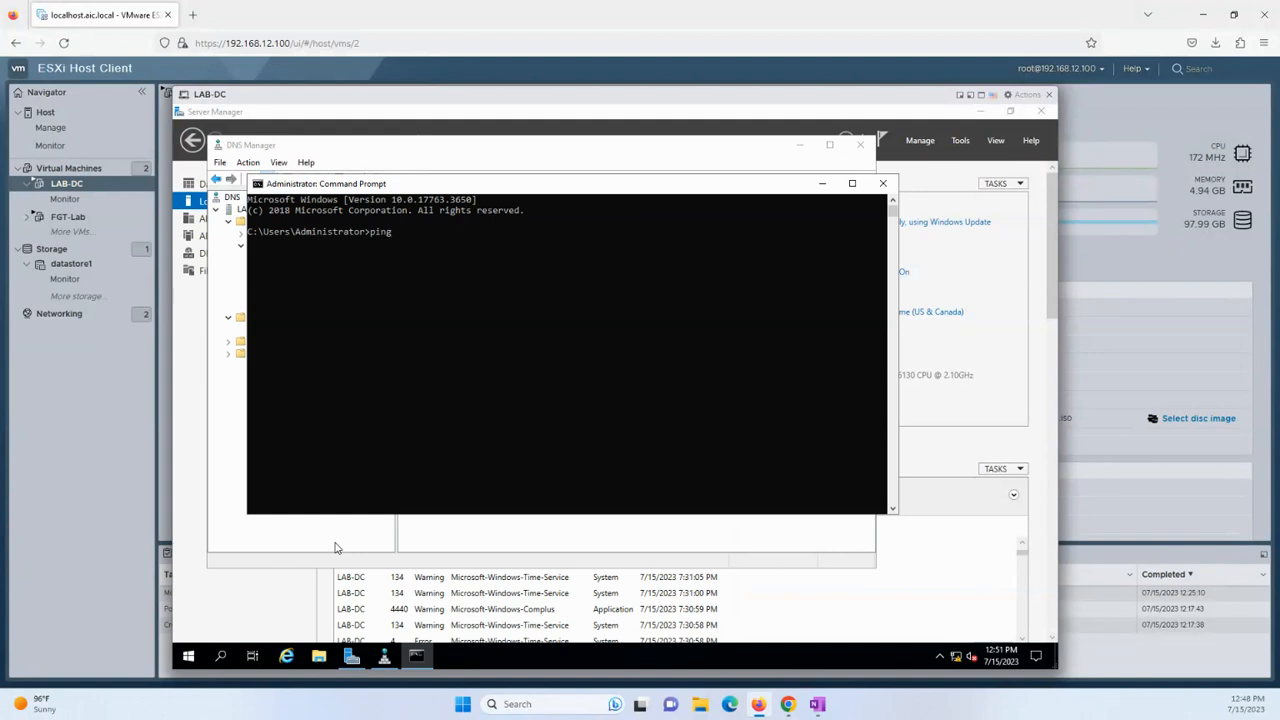
{"action": "type", "text": "ping esxi0"}
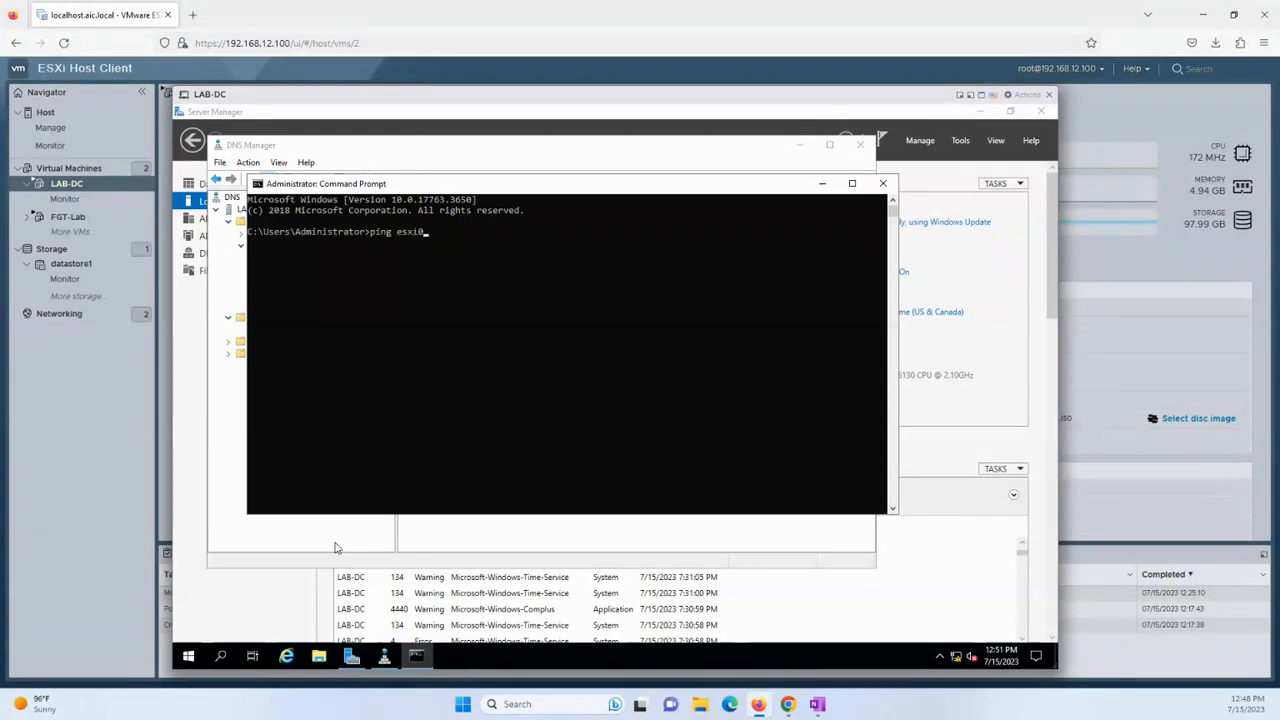
{"action": "type", "text": "2.blueco"}
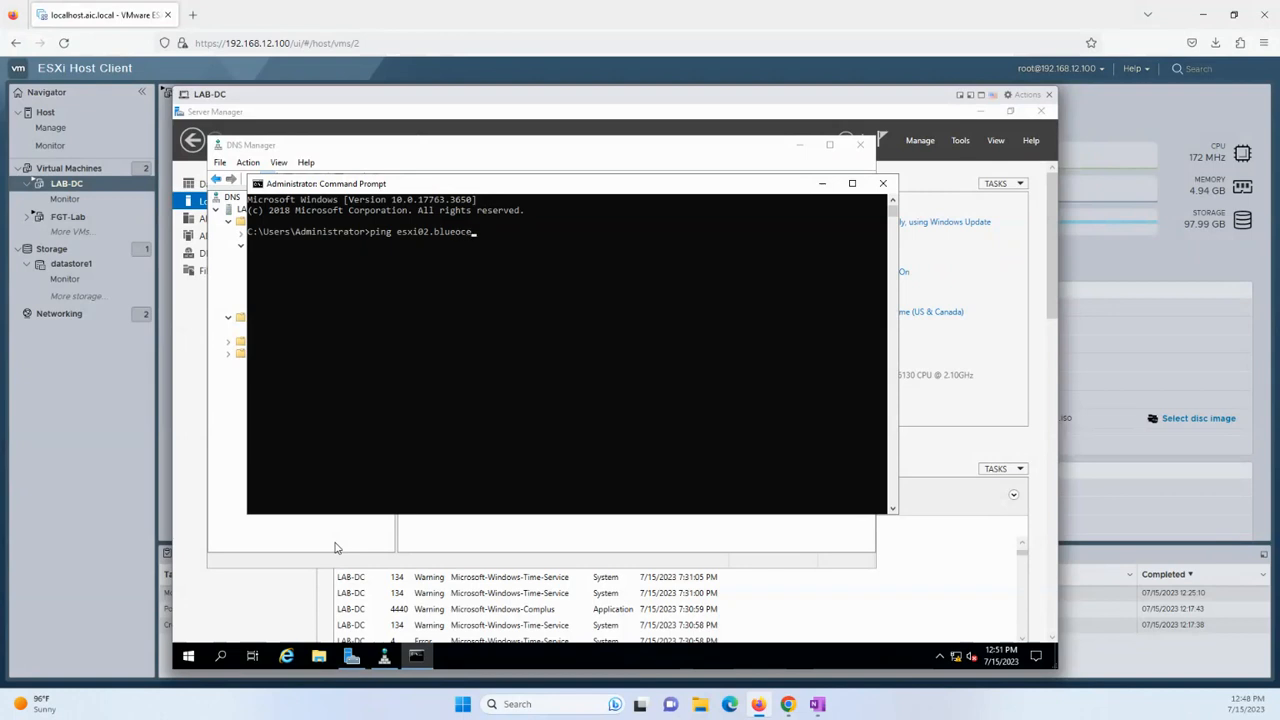
{"action": "key", "text": "Return"}
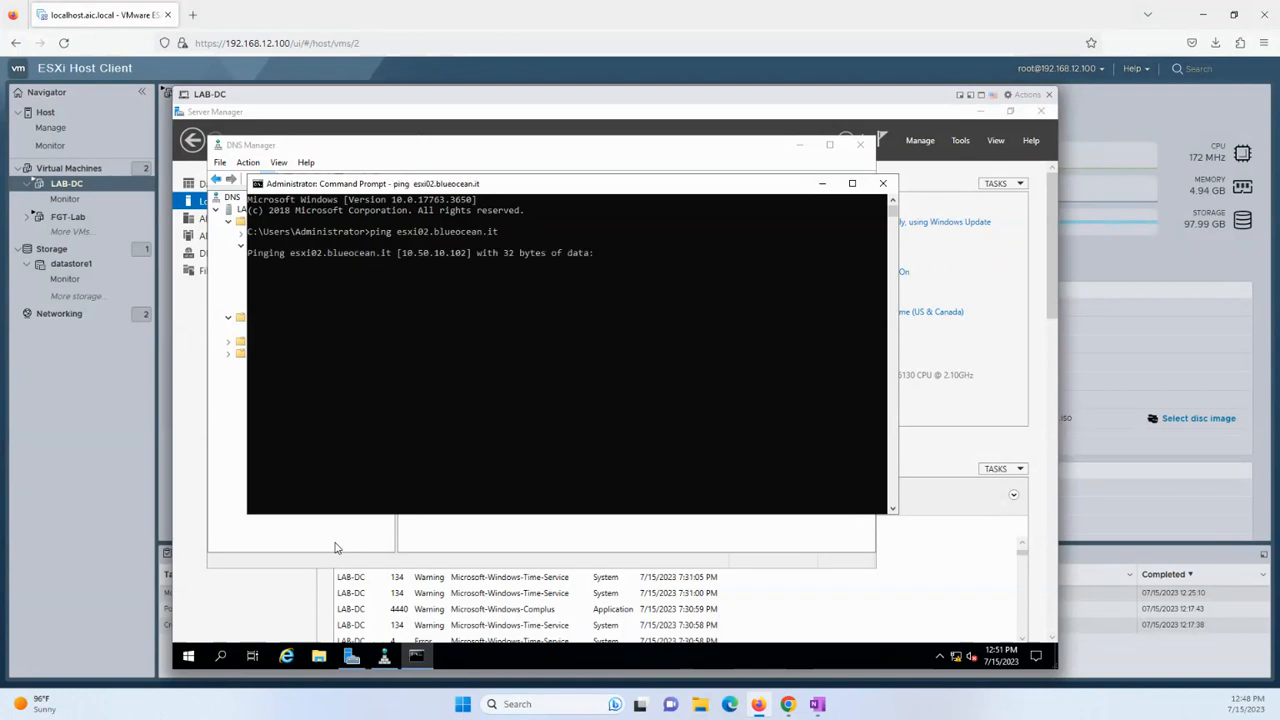
{"action": "left_click_drag", "start_coordinate": [402, 253], "coordinate": [485, 255]}
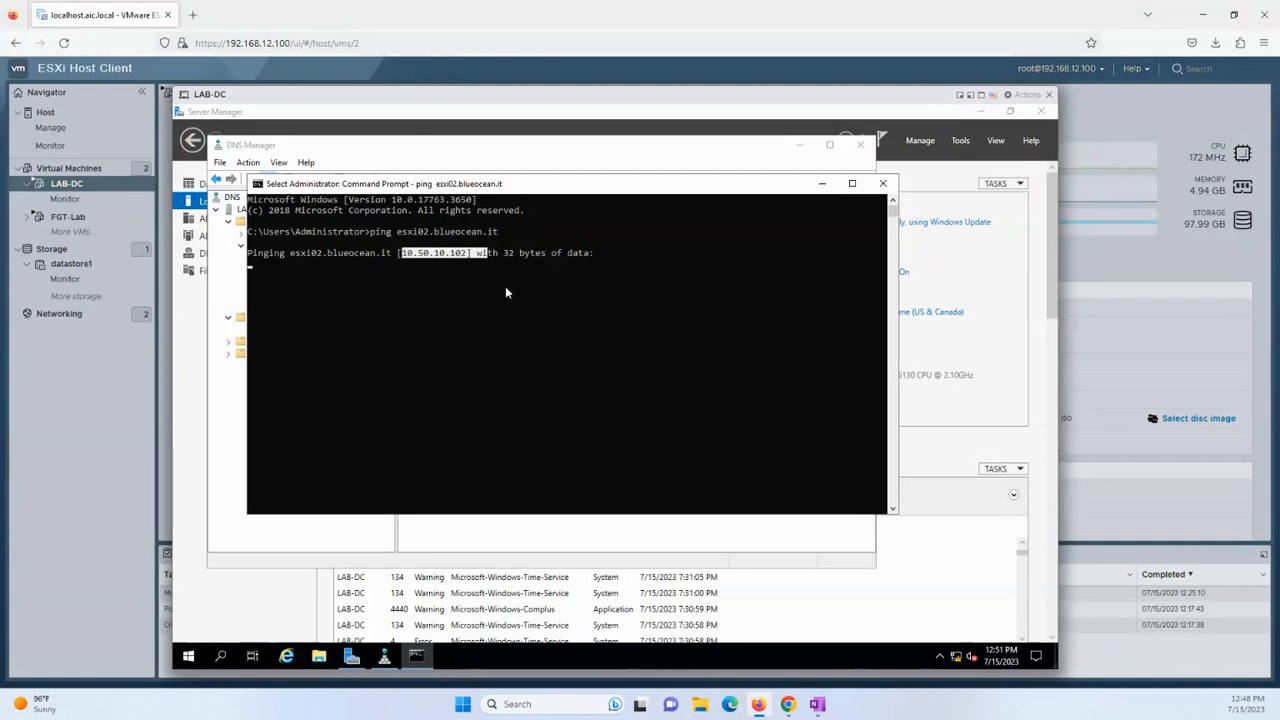
{"action": "left_click", "coordinate": [468, 267]}
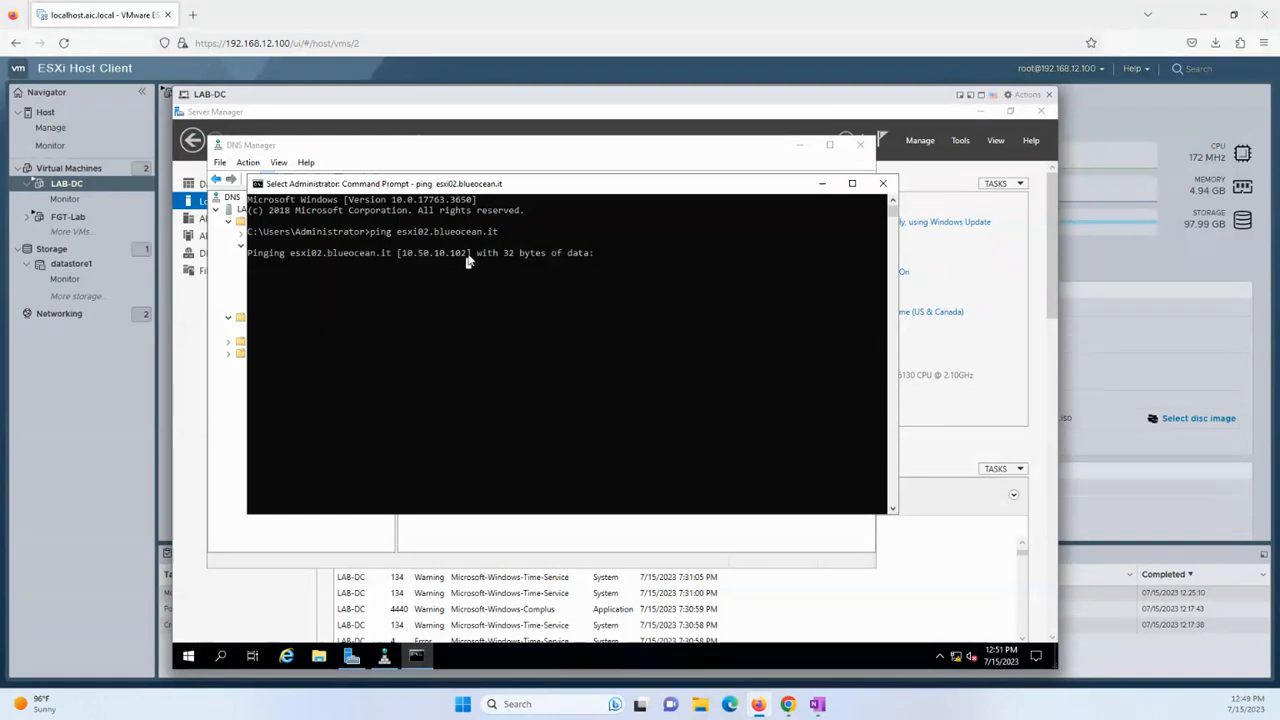
{"action": "key", "text": "Return"}
{"action": "key", "text": "ctrl+c"}
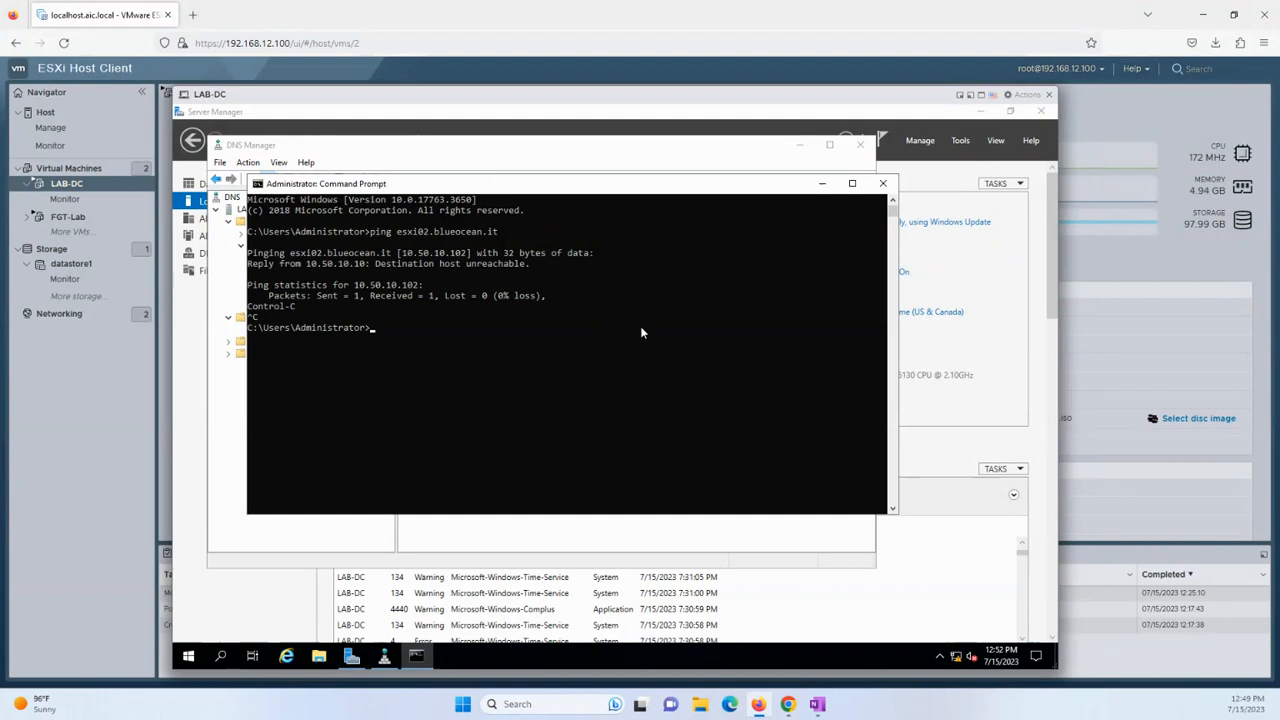
Ping 4.2.2.2 and then 10.50.10.1, stopping each with Ctrl+C.
{"action": "type", "text": "ping "}
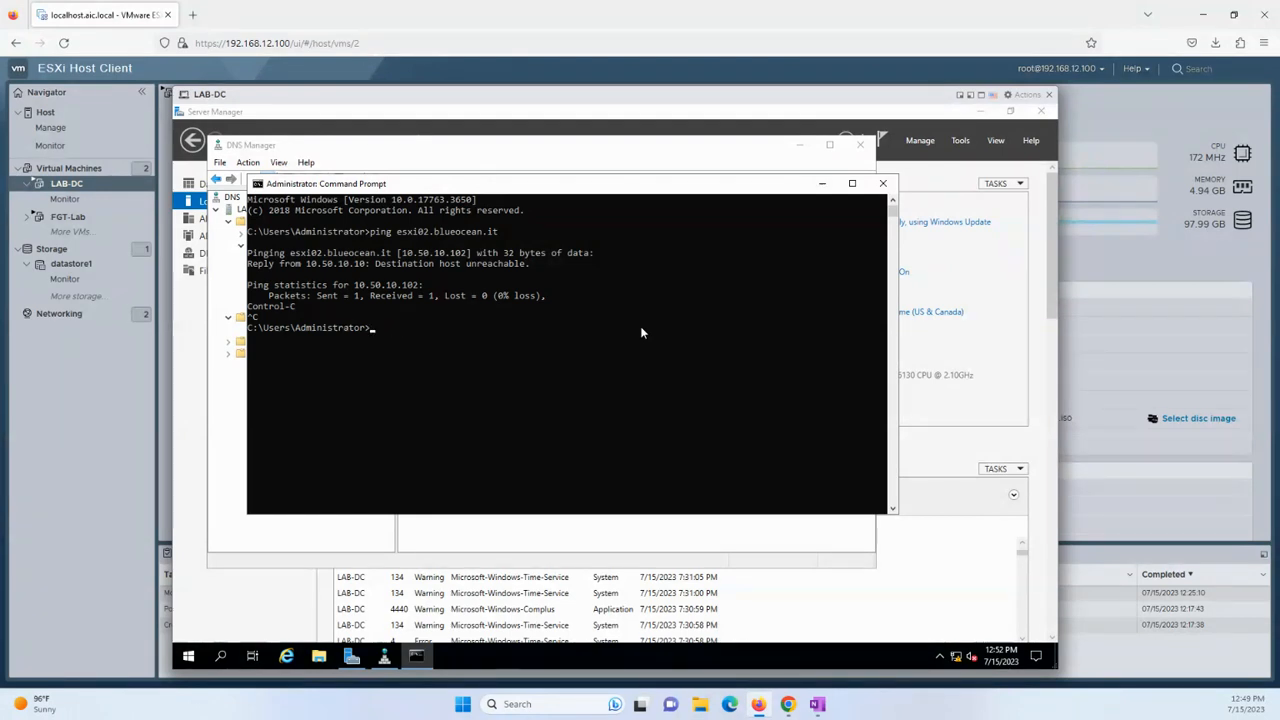
{"action": "type", "text": "4.2.2.2"}
{"action": "key", "text": "Return"}
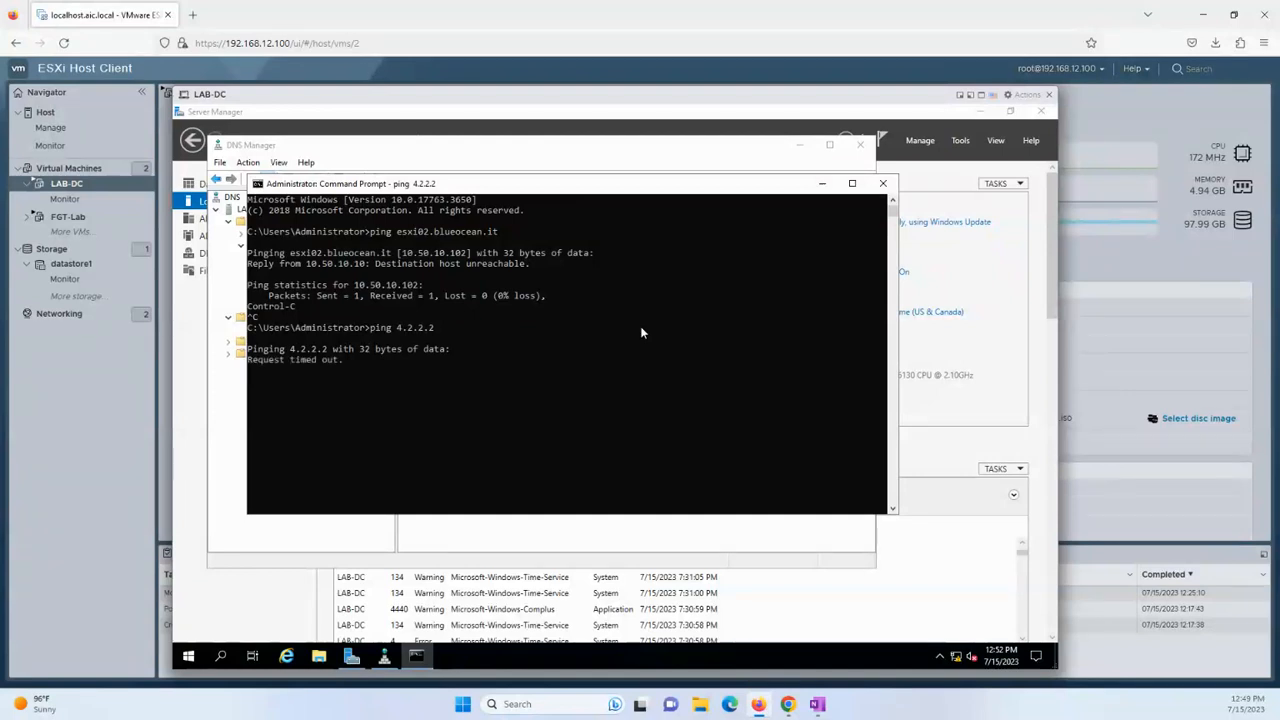
{"action": "key", "text": "ctrl+c"}
{"action": "key", "text": "Return"}
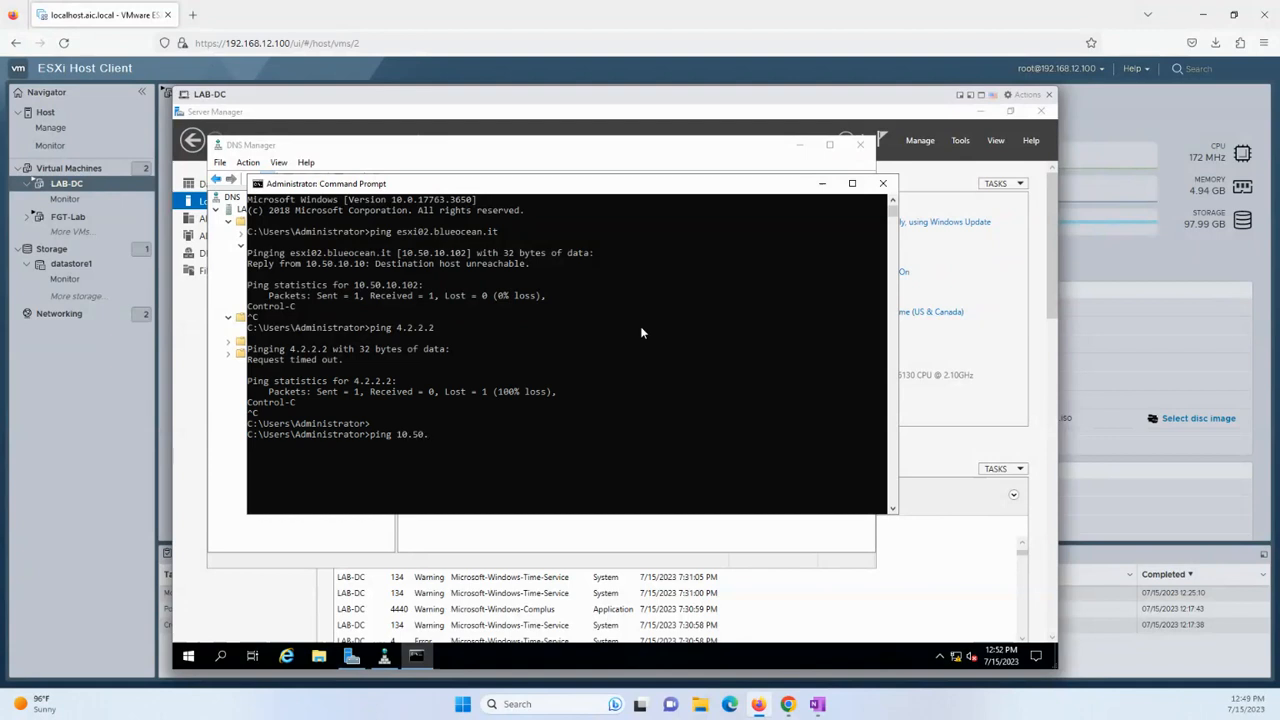
{"action": "type", "text": "ping 10.50.10.1"}
{"action": "key", "text": "Return"}
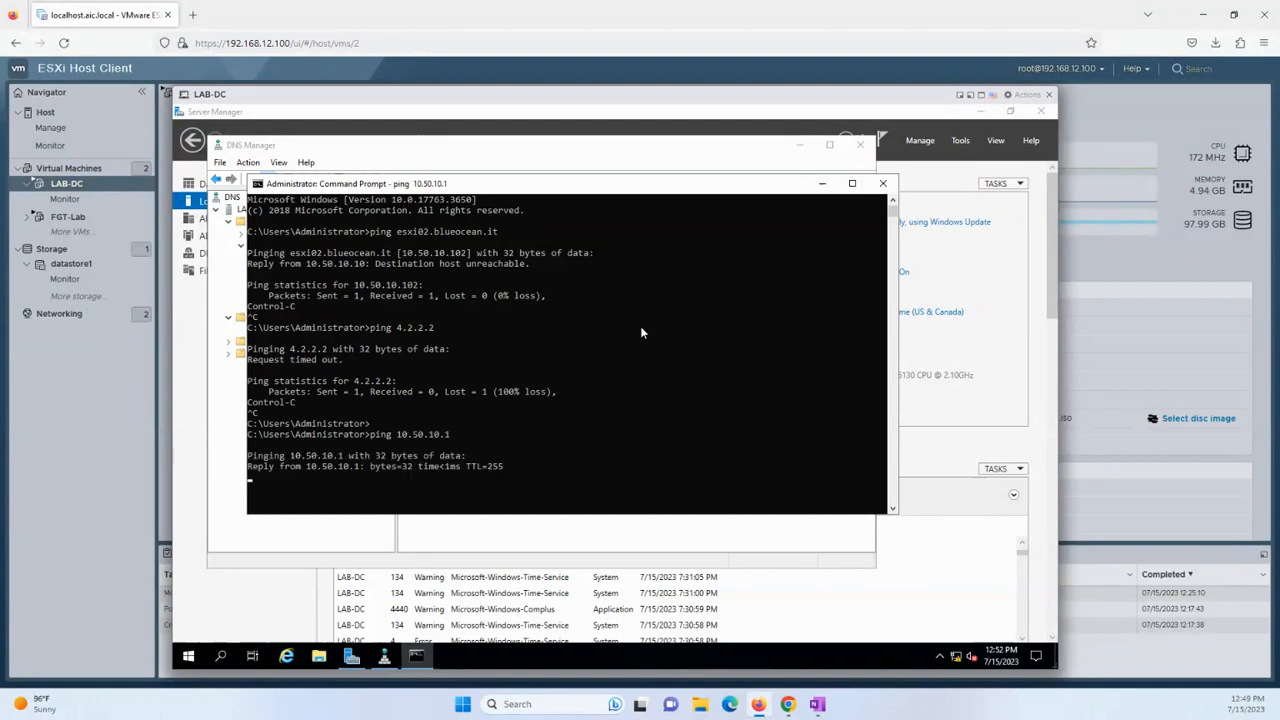
{"action": "key", "text": "ctrl+c"}
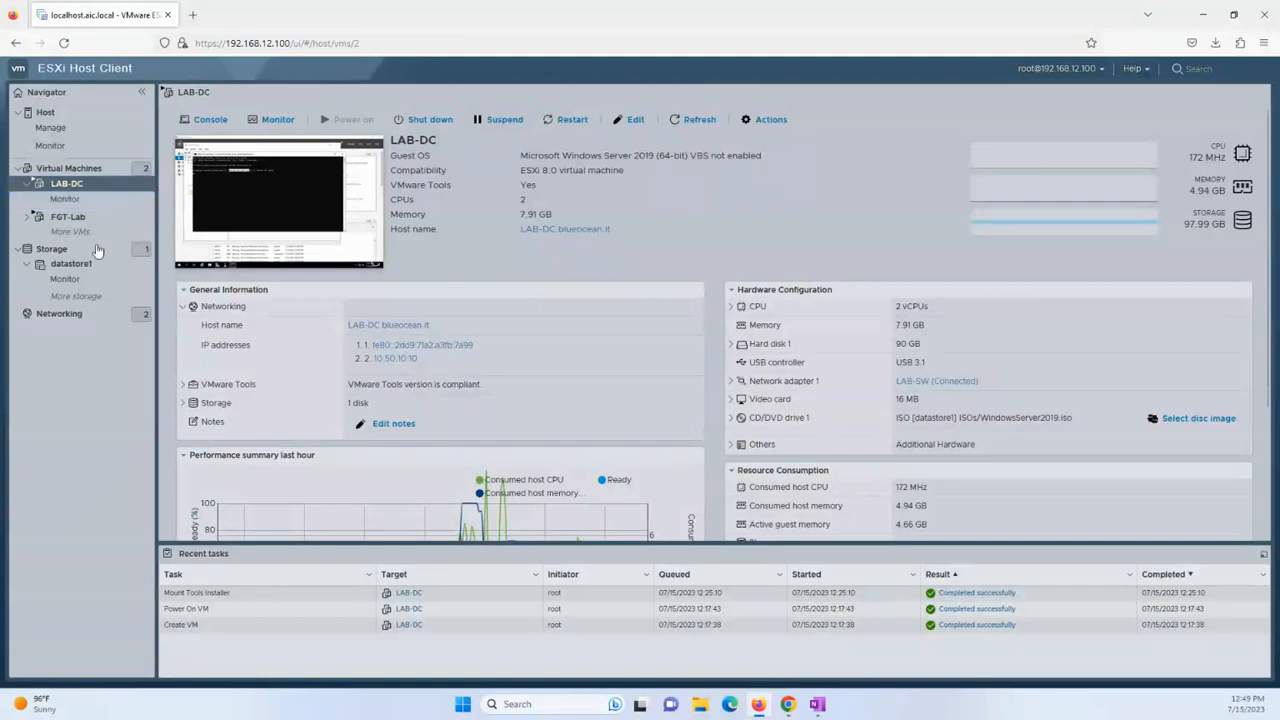
Open FortiGate at 192.168.12.108 in a new tab, sign in with the admin credentials, and decline saving the login.
{"action": "left_click", "coordinate": [195, 14]}
{"action": "type", "text": "192.168.12.108/"}
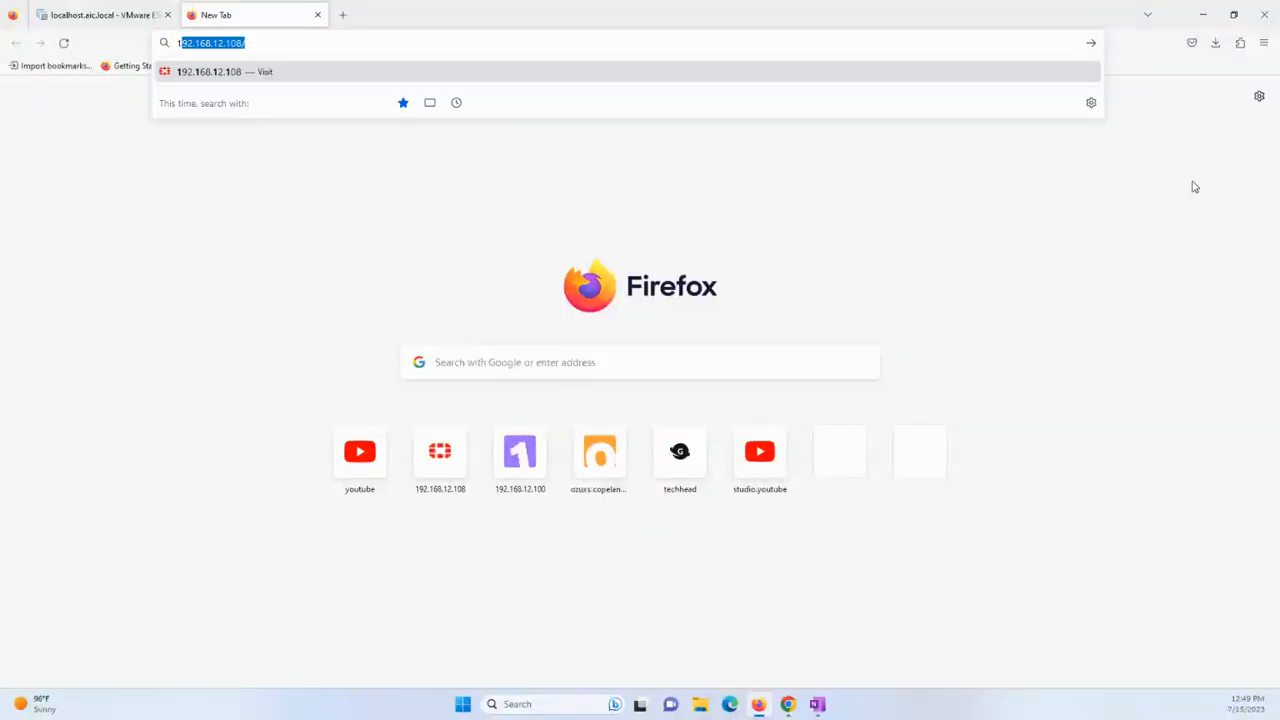
{"action": "key", "text": "Return"}
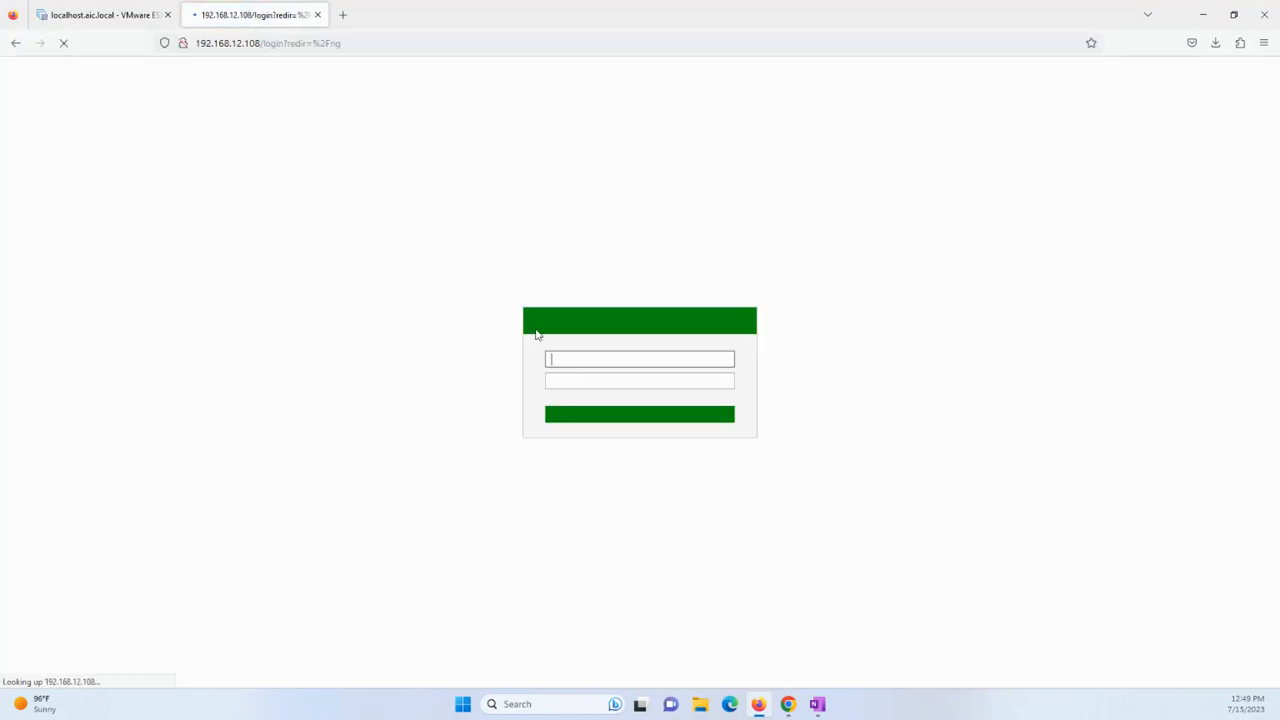
{"action": "type", "text": "admin"}
{"action": "key", "text": "Tab"}
{"action": "type", "text": "admin"}
{"action": "key", "text": "Return"}
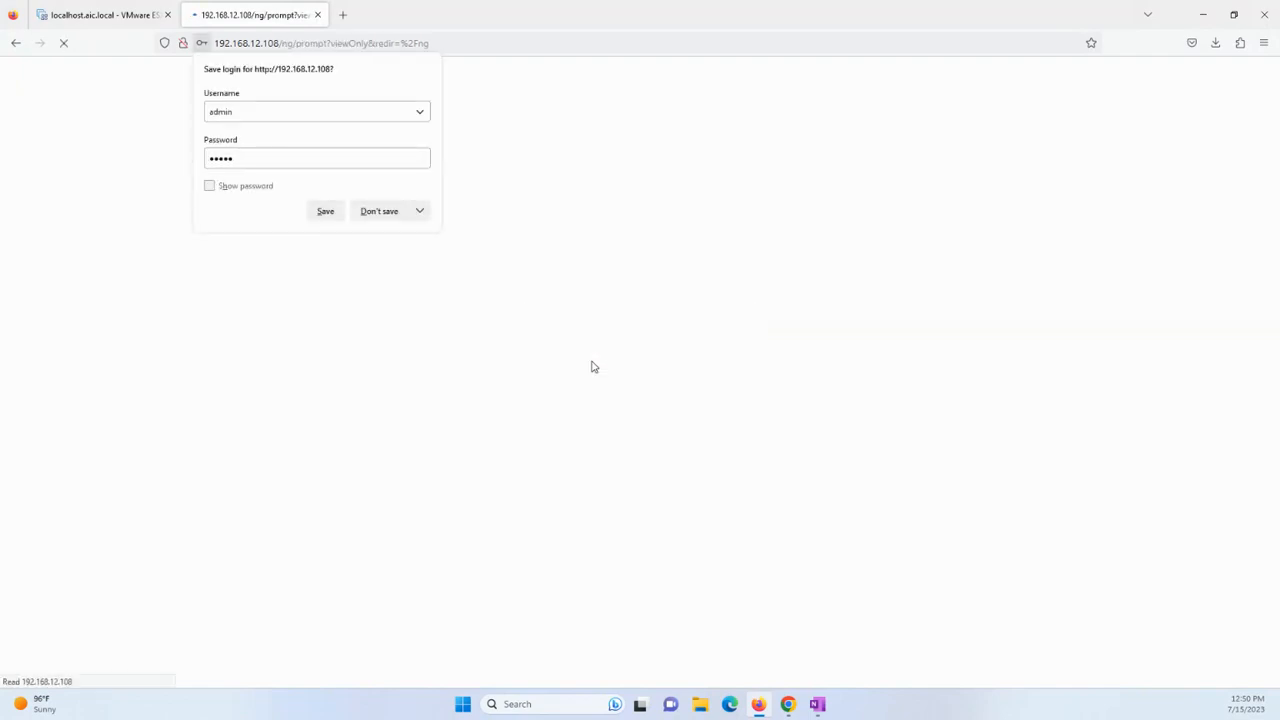
{"action": "left_click", "coordinate": [370, 212]}
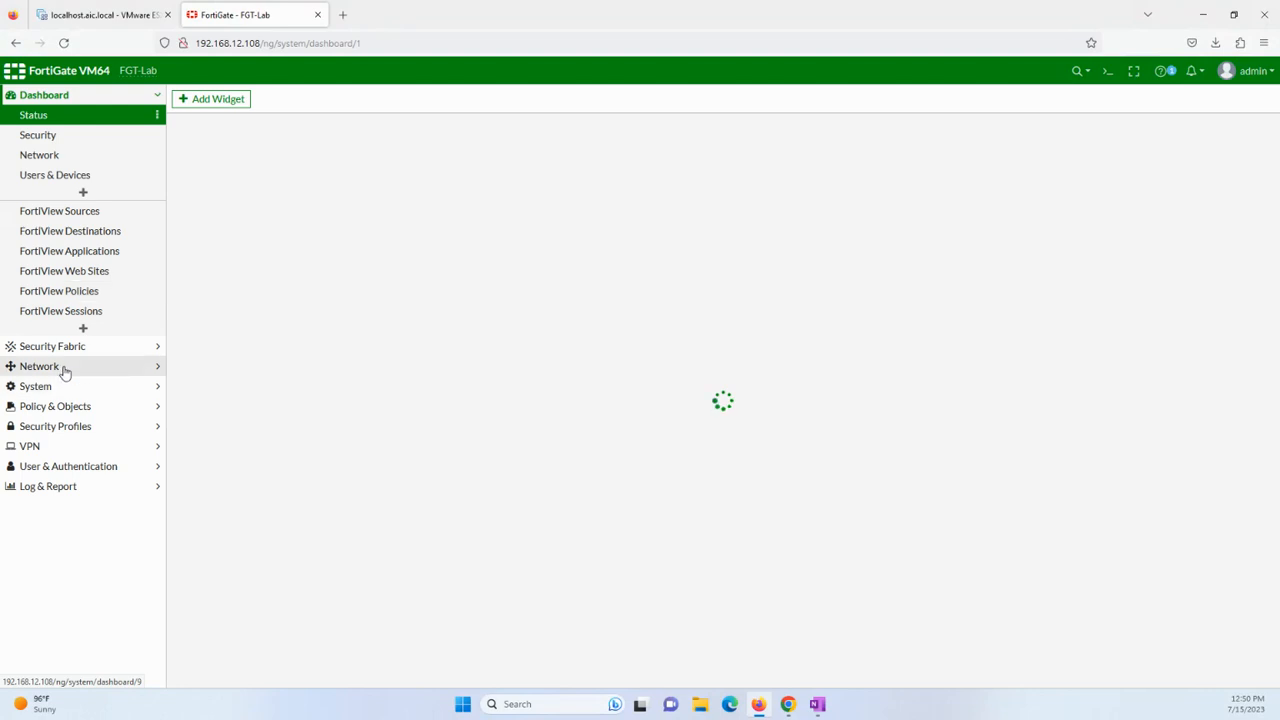
{"action": "left_click", "coordinate": [60, 367]}
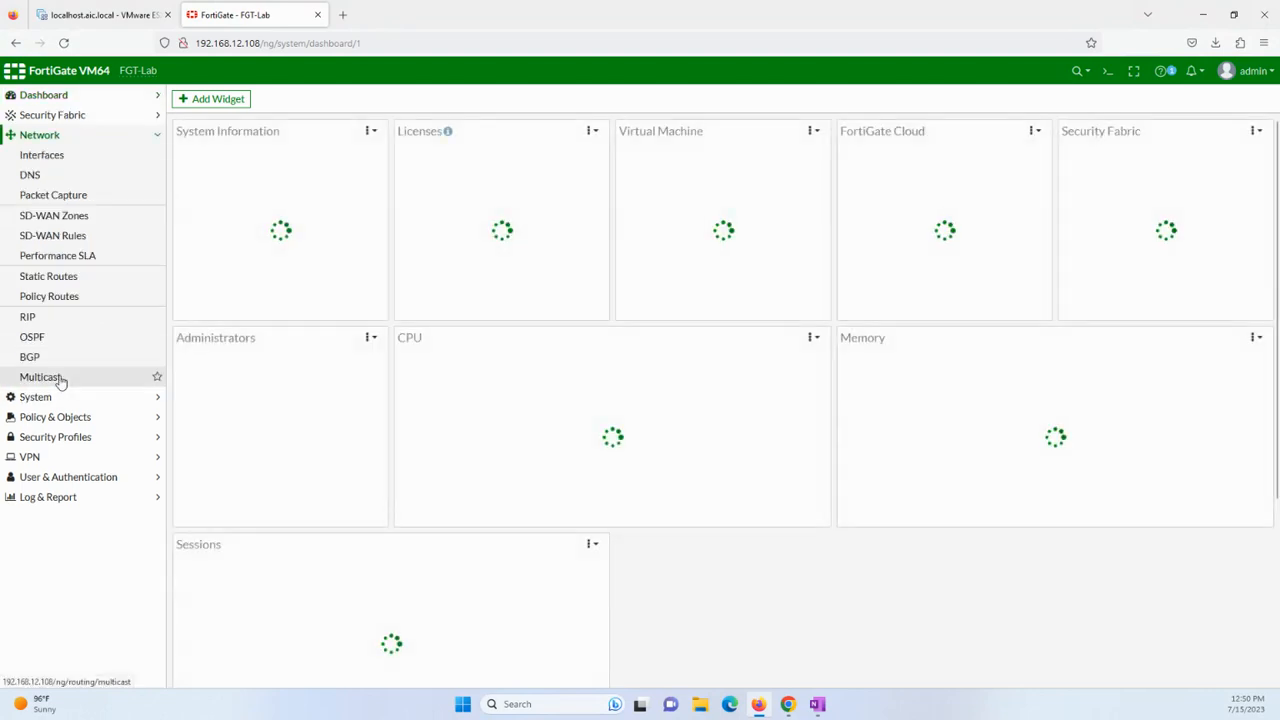
View the interfaces with port3's FT, vMotion and vSAN VLANs expanded, then go to Firewall Policy.
{"action": "left_click", "coordinate": [72, 157]}
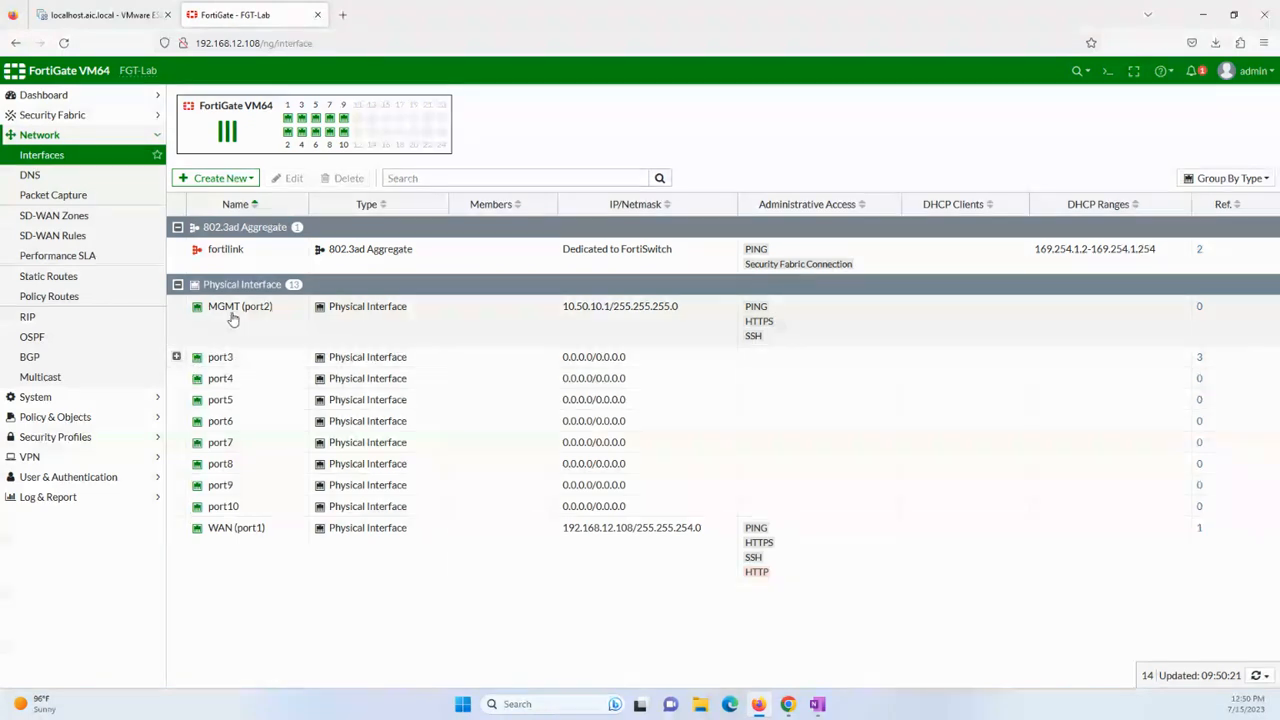
{"action": "left_click", "coordinate": [176, 357]}
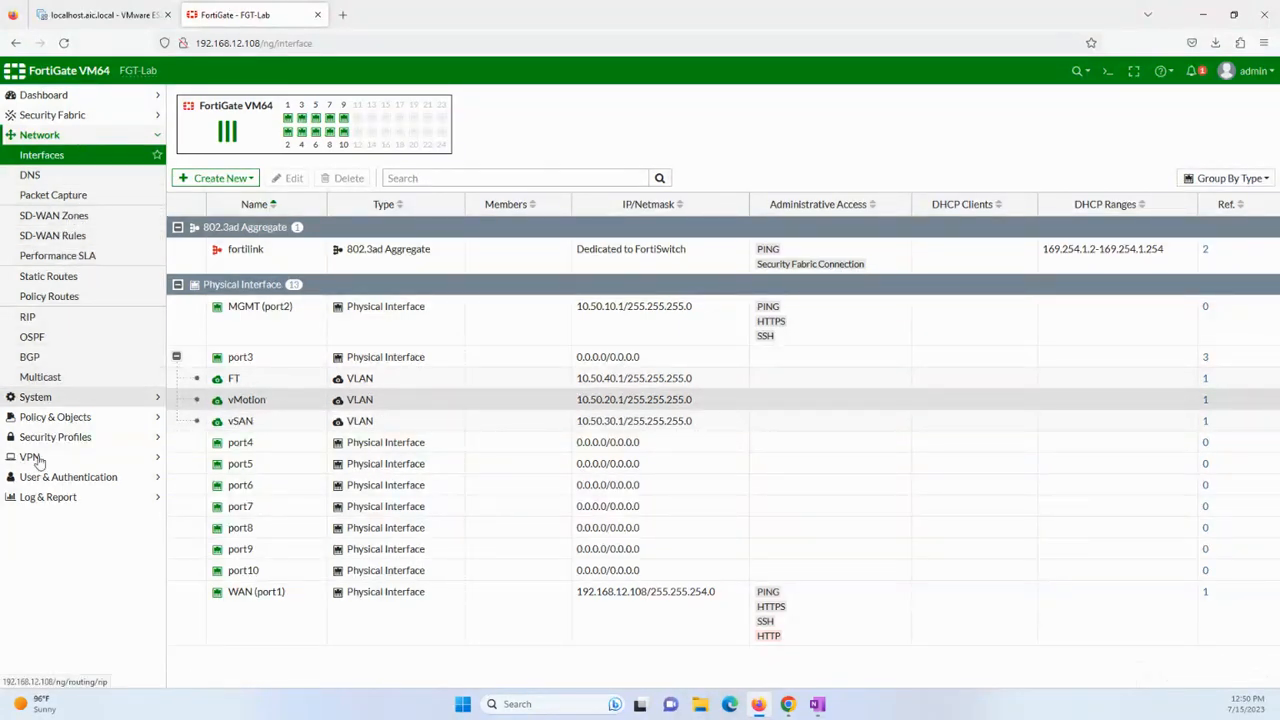
{"action": "left_click", "coordinate": [82, 424]}
{"action": "left_click", "coordinate": [75, 196]}
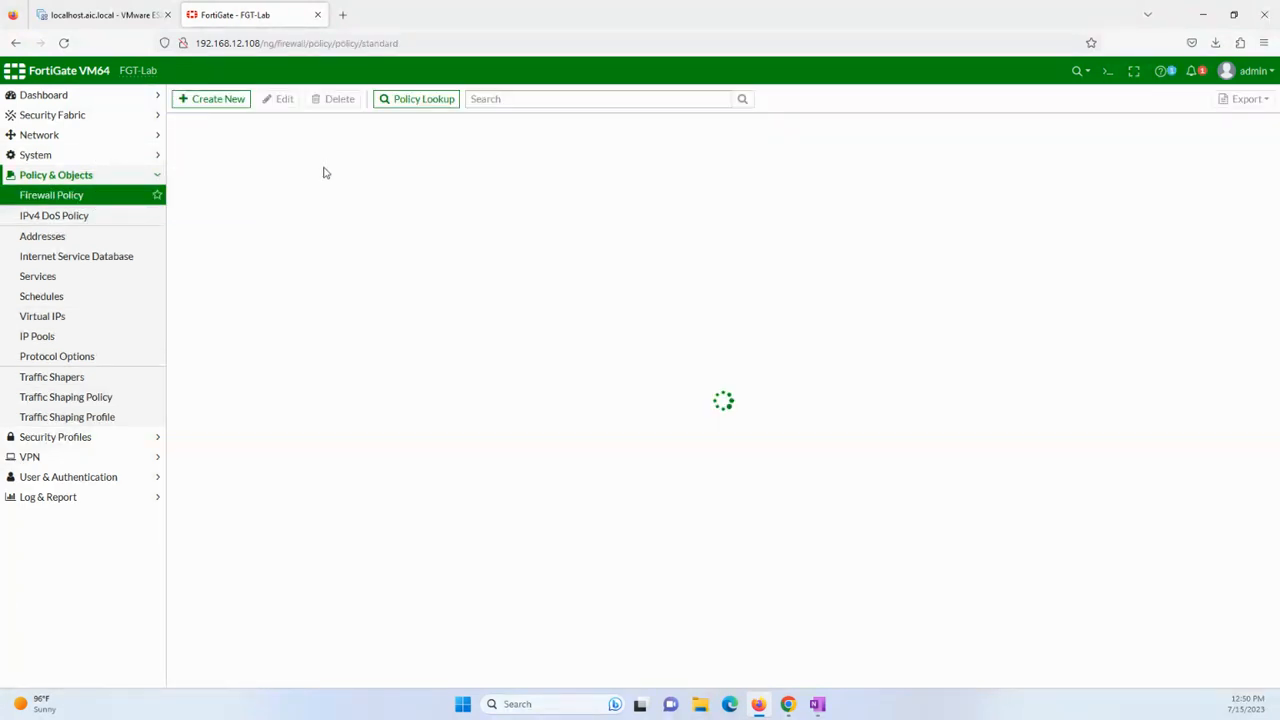
Start policy AllowVlans_to_NET with vMotion as the incoming interface, then go to System > Feature Visibility.
{"action": "left_click", "coordinate": [217, 102]}
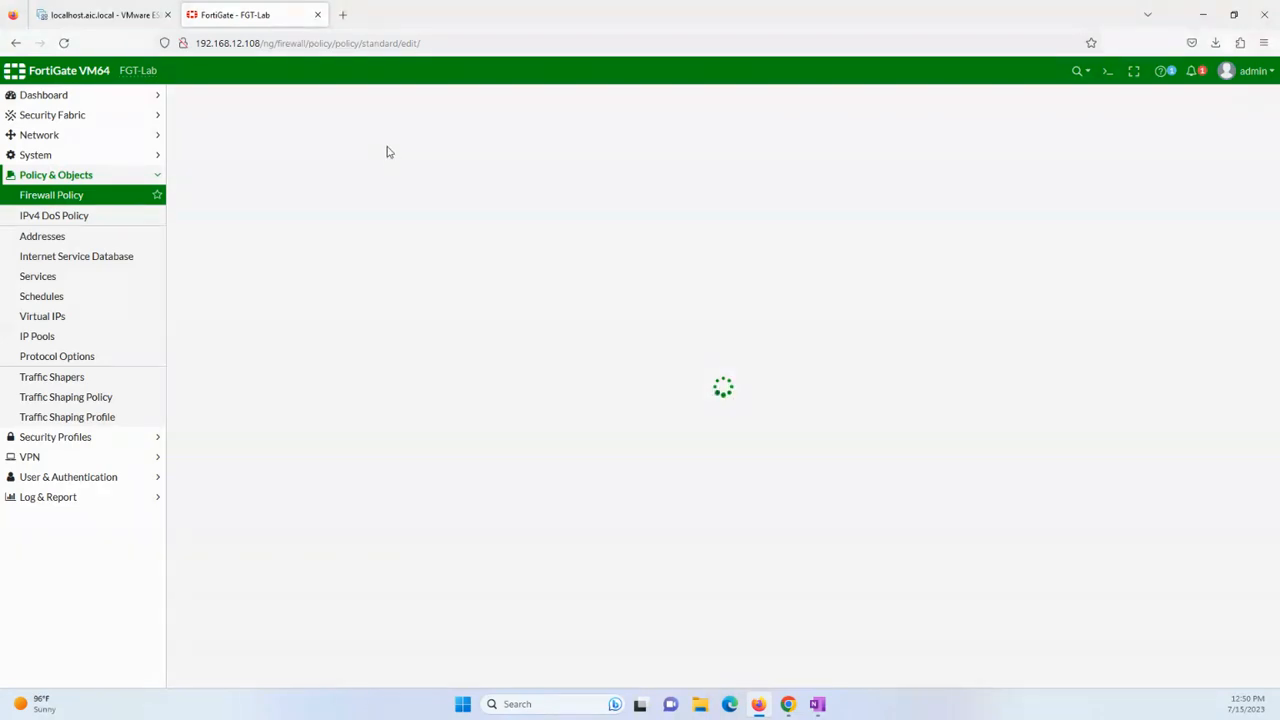
{"action": "left_click", "coordinate": [369, 129]}
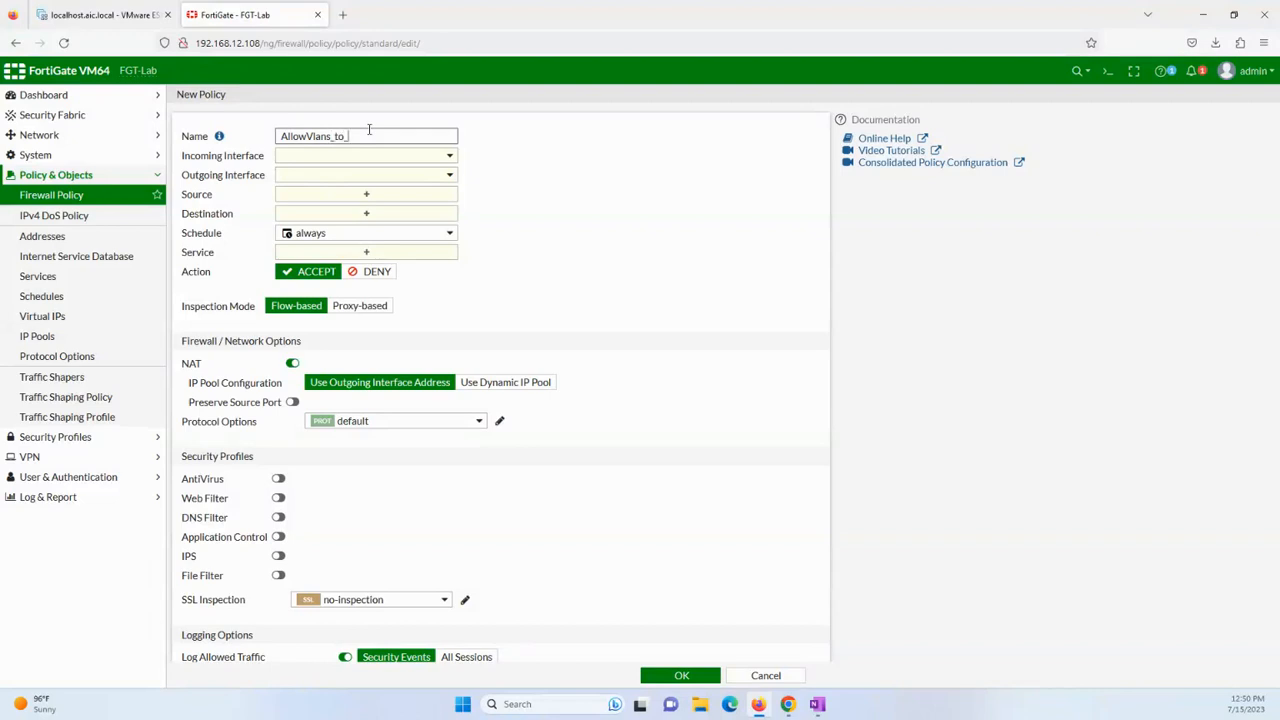
{"action": "left_click", "coordinate": [450, 160]}
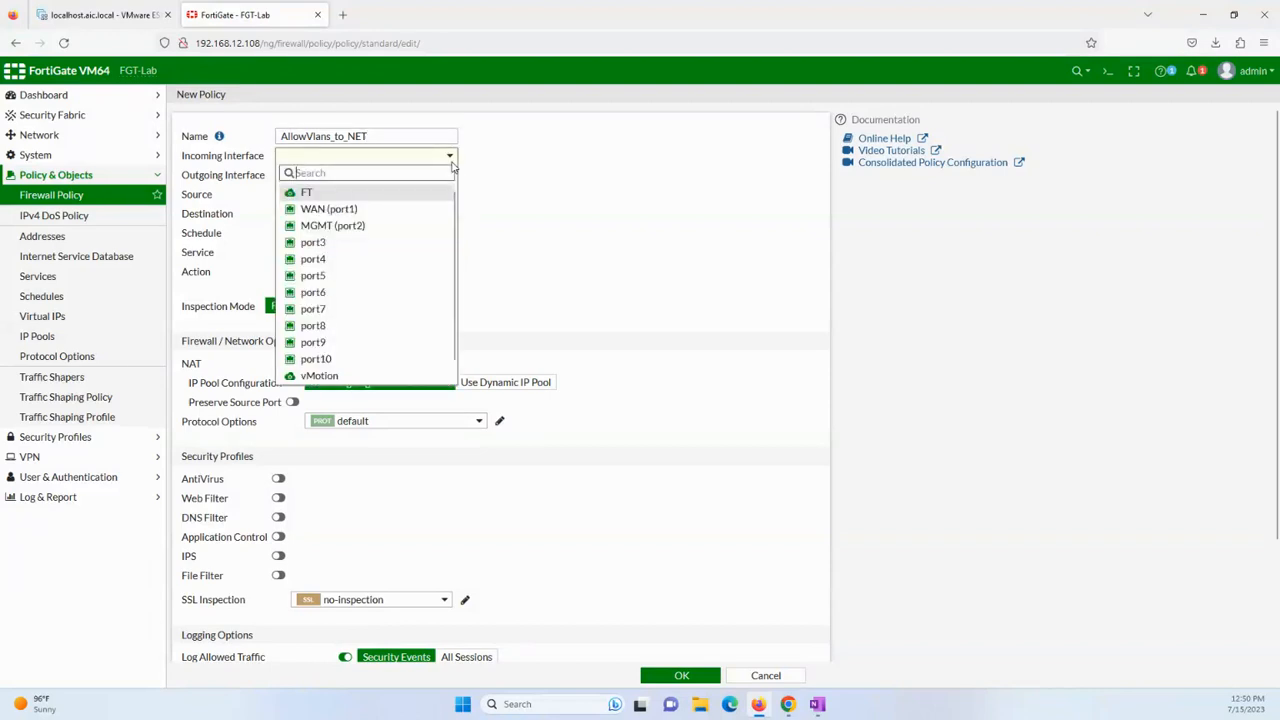
{"action": "left_click", "coordinate": [369, 228]}
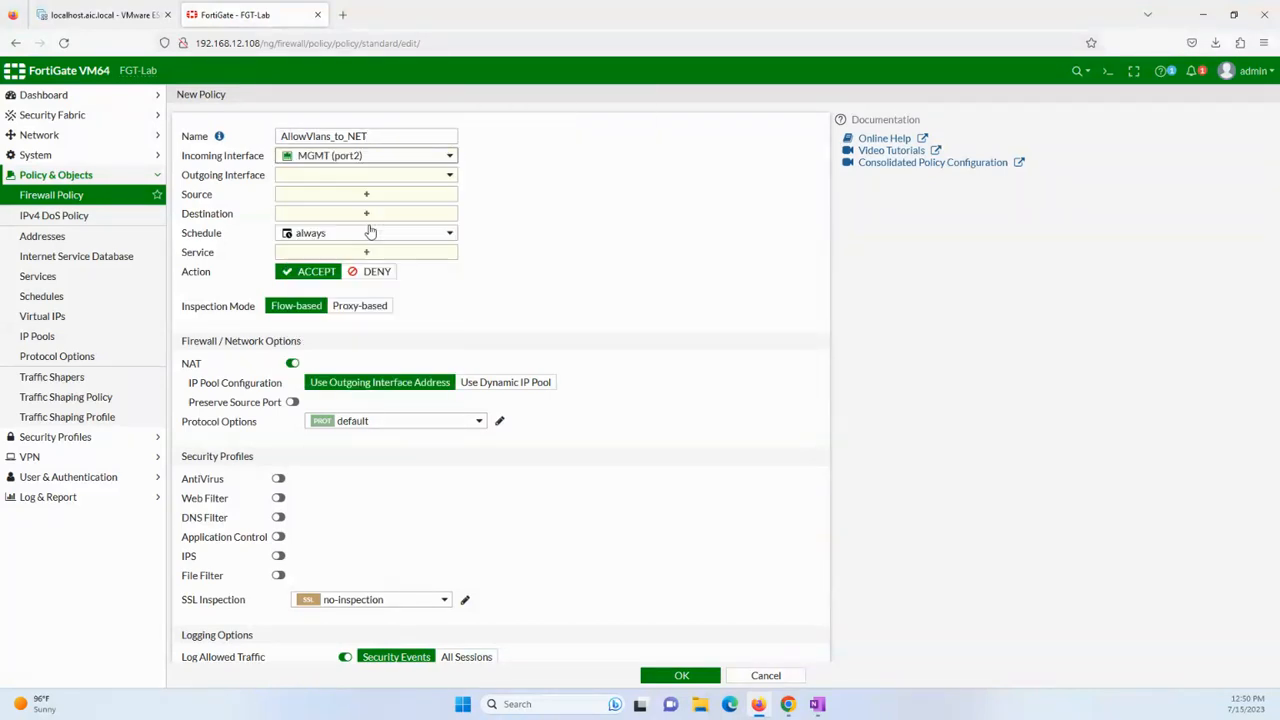
{"action": "left_click", "coordinate": [448, 157]}
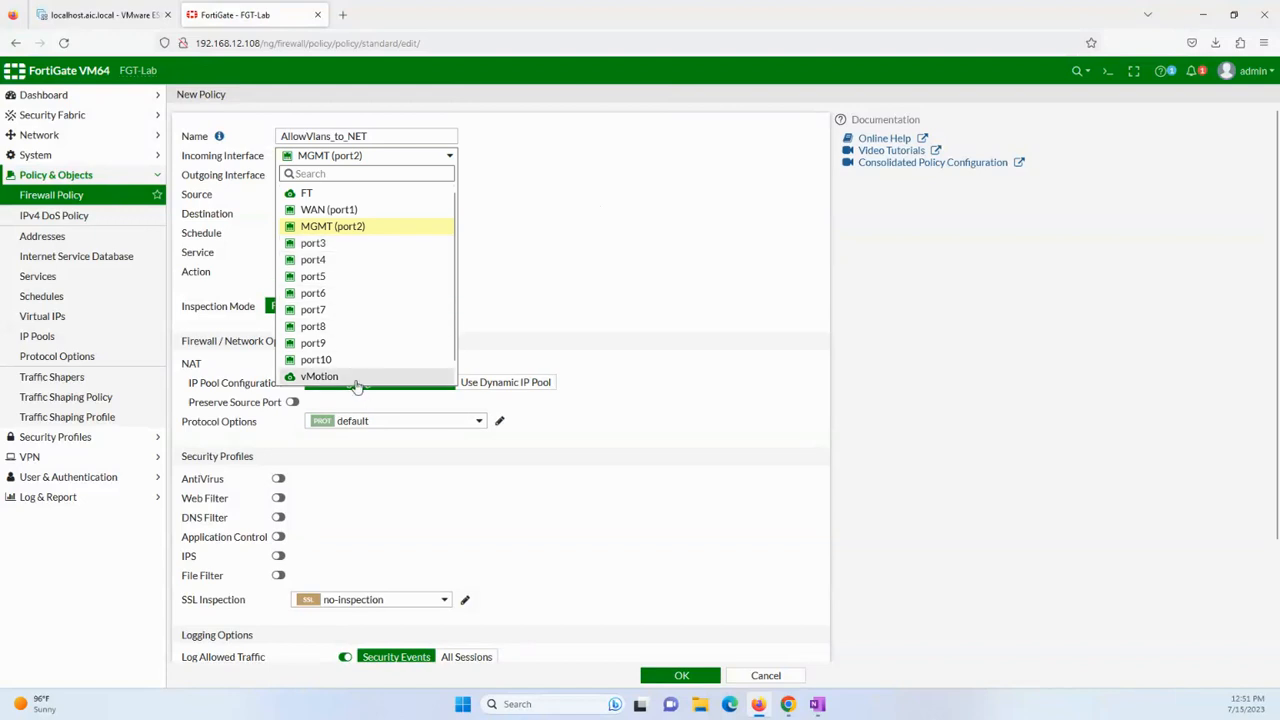
{"action": "left_click", "coordinate": [357, 378]}
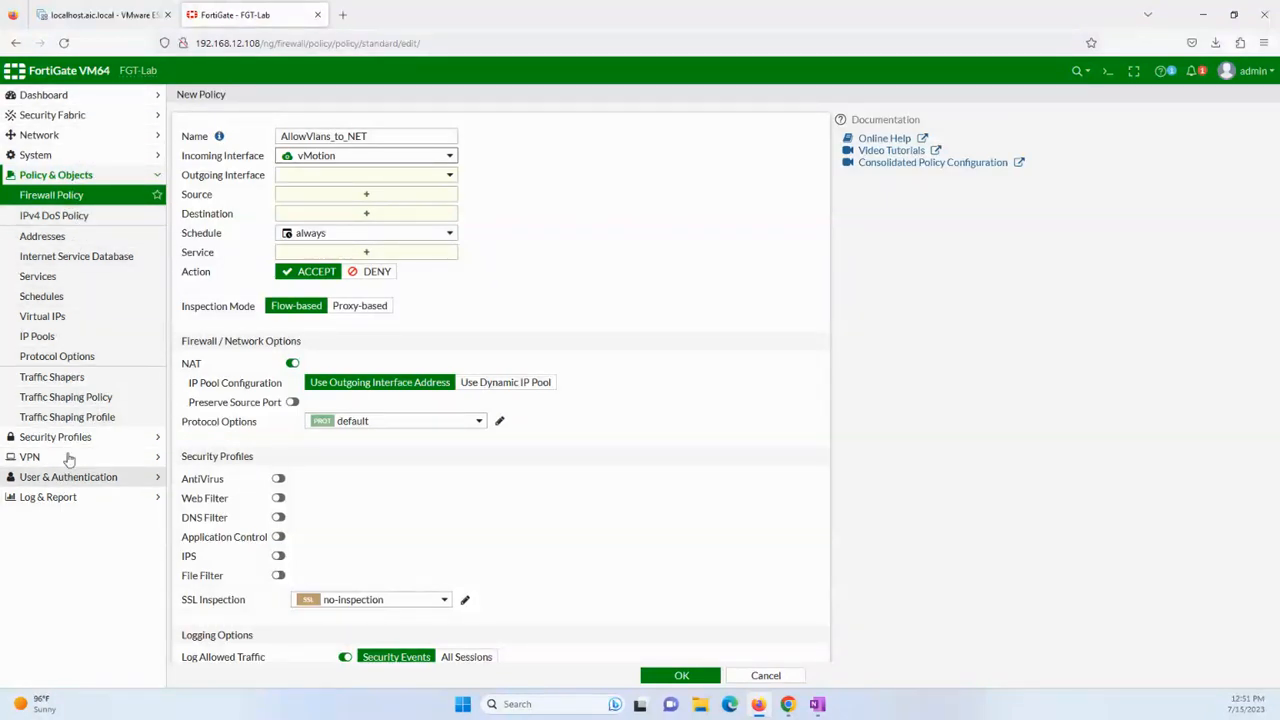
{"action": "left_click", "coordinate": [66, 157]}
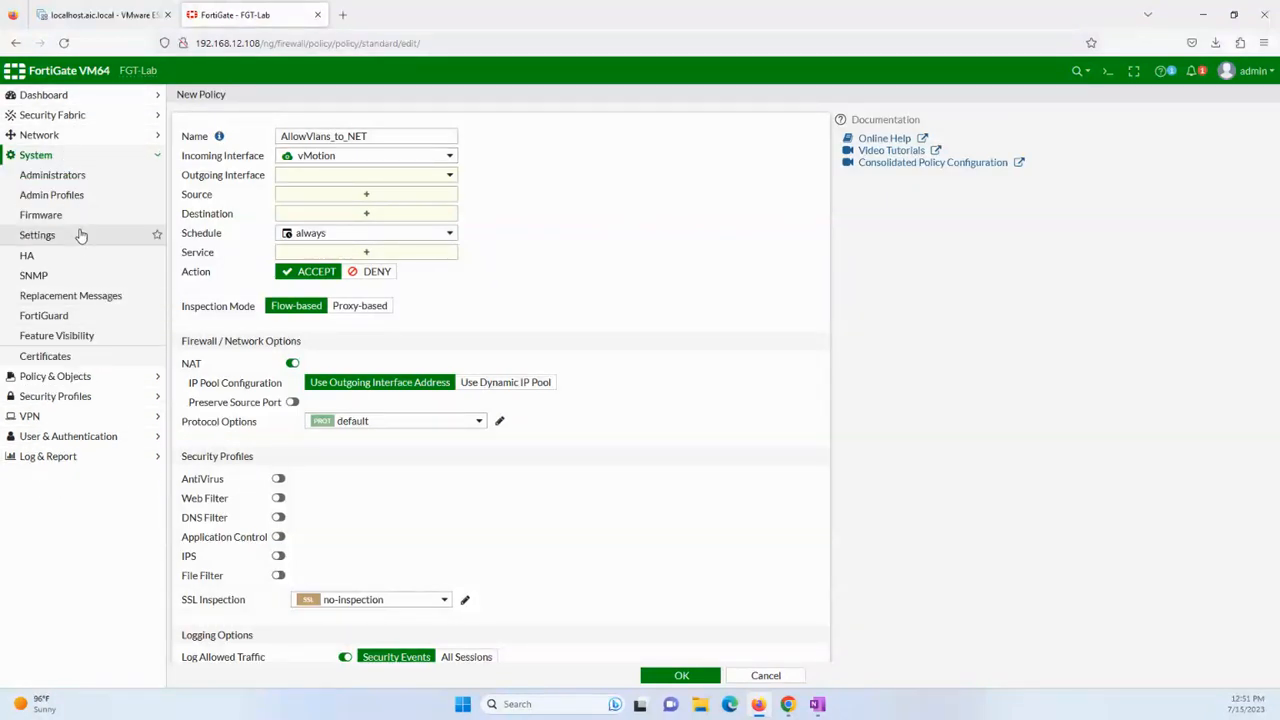
{"action": "left_click", "coordinate": [60, 336]}
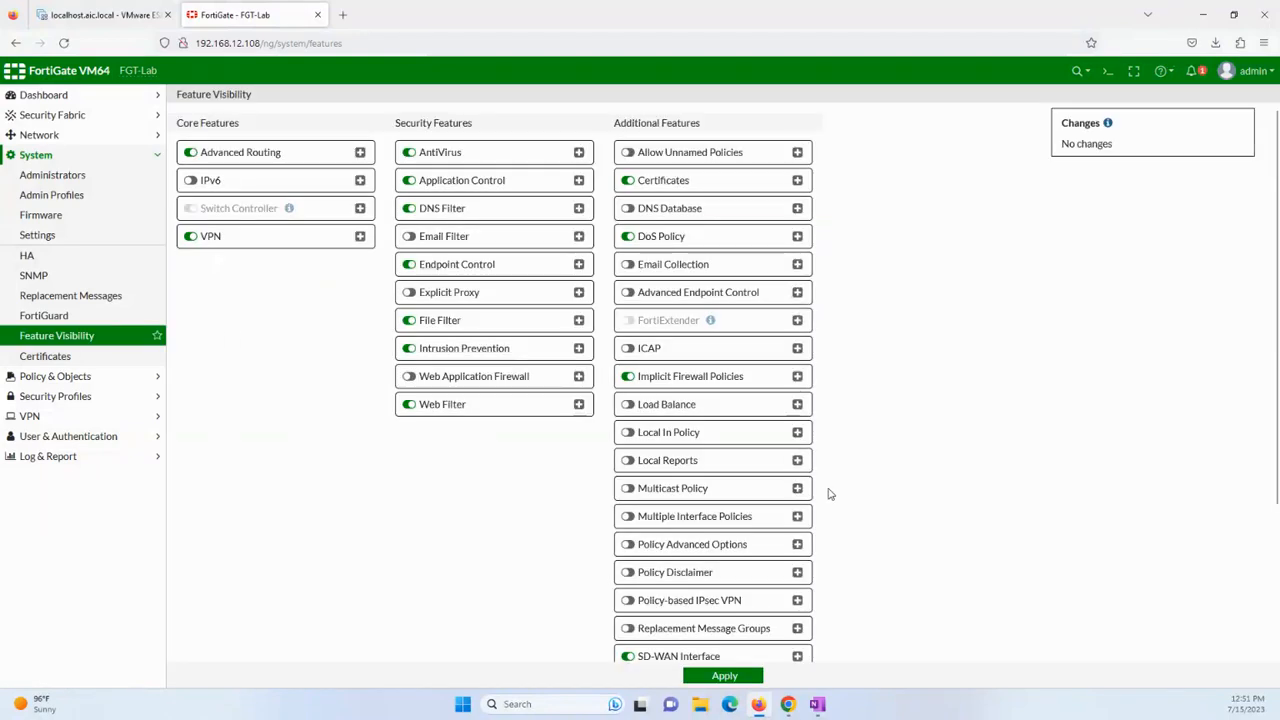
Turn on Multiple Interface Policies and go back to the Firewall Policy list.
{"action": "left_click", "coordinate": [628, 516]}
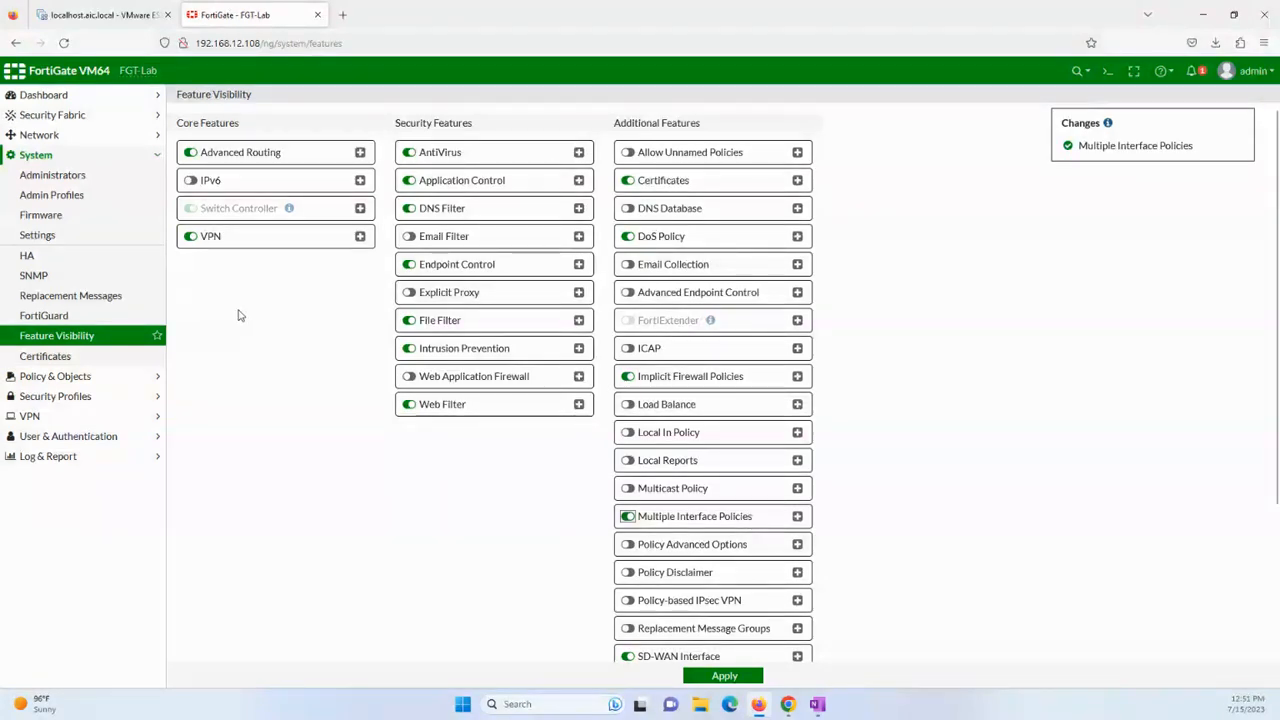
{"action": "left_click", "coordinate": [75, 377]}
{"action": "left_click", "coordinate": [55, 196]}
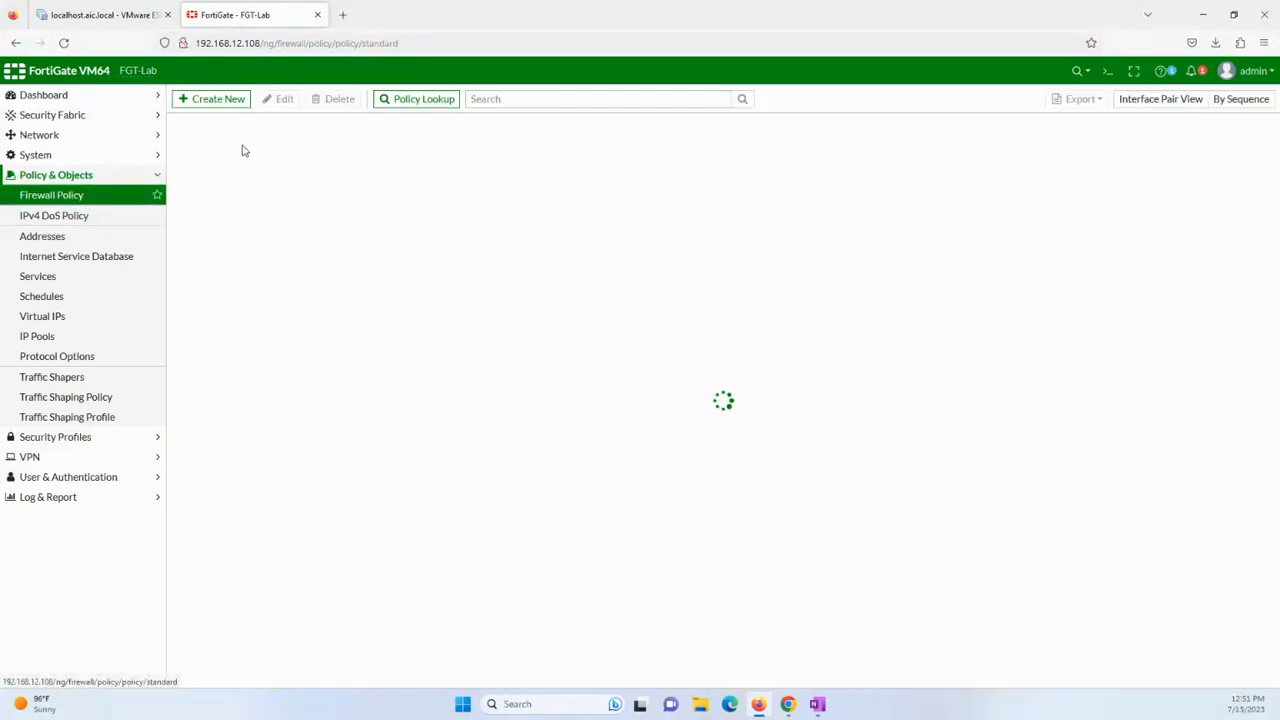
Start a new policy named Allow_AllVlans_to_NET with vMotion as its incoming interface.
{"action": "left_click", "coordinate": [214, 100]}
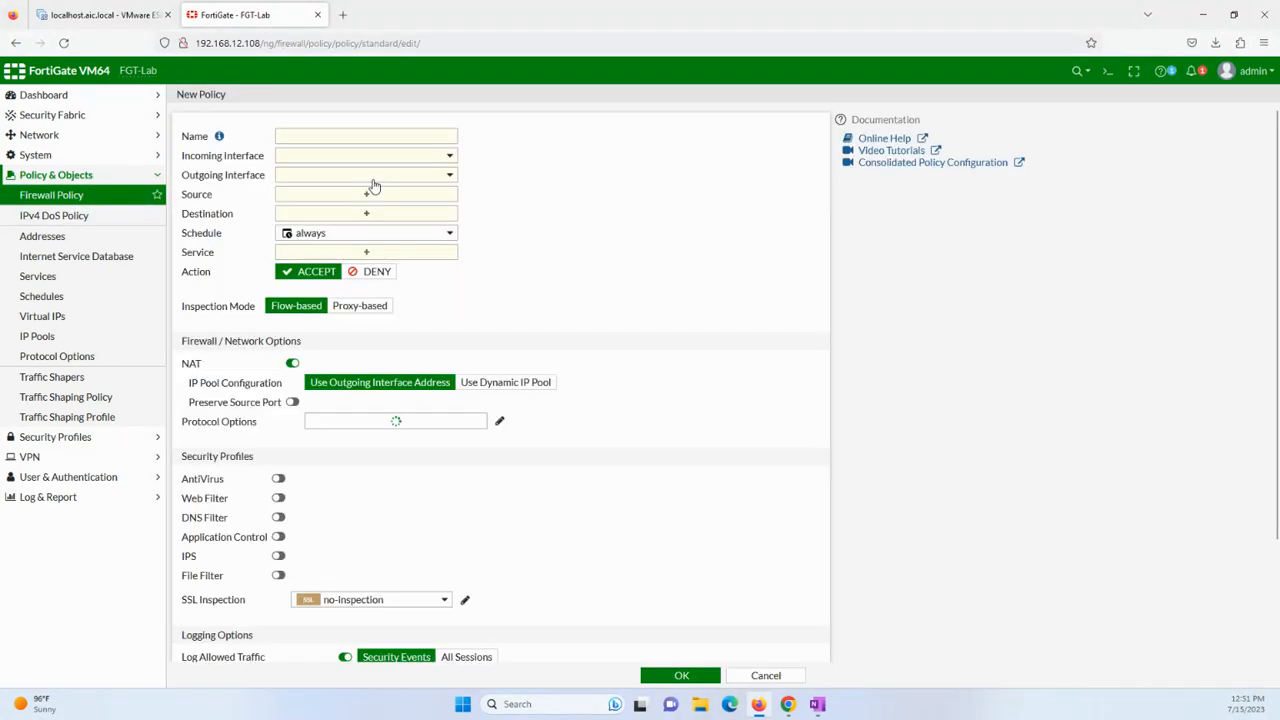
{"action": "left_click", "coordinate": [363, 134]}
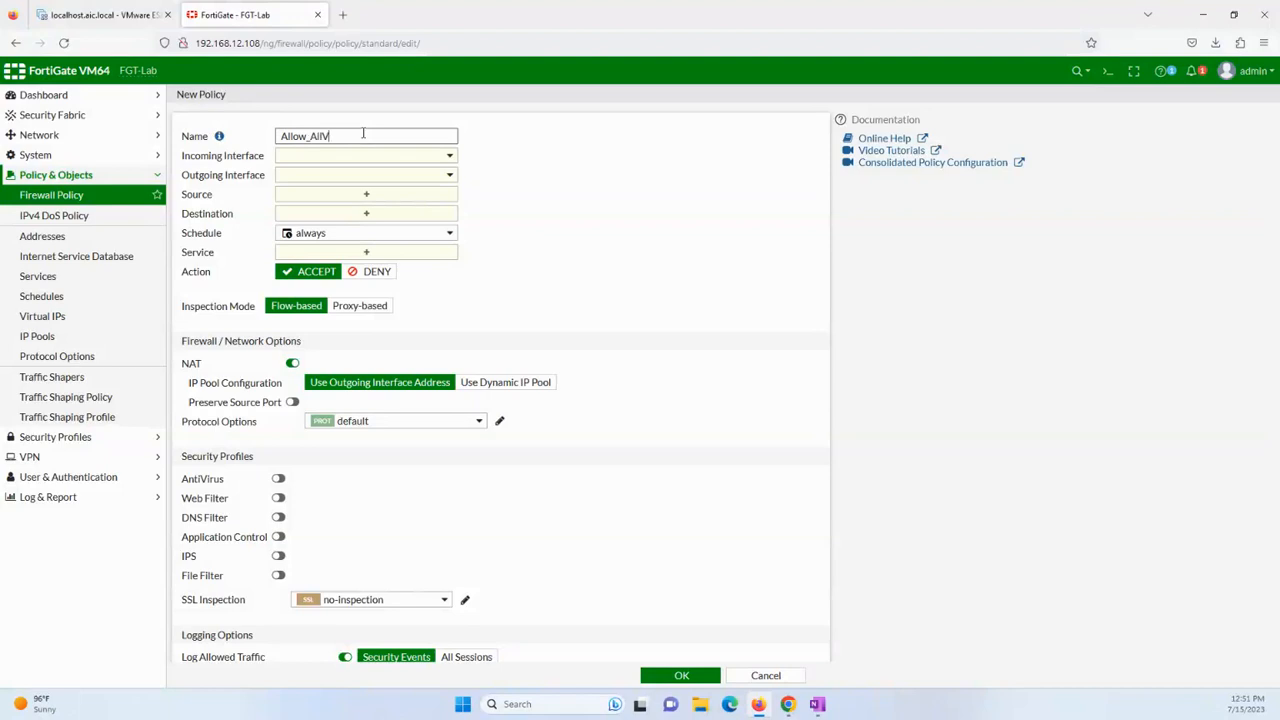
{"action": "type", "text": "_to_NET"}
{"action": "left_click", "coordinate": [406, 156]}
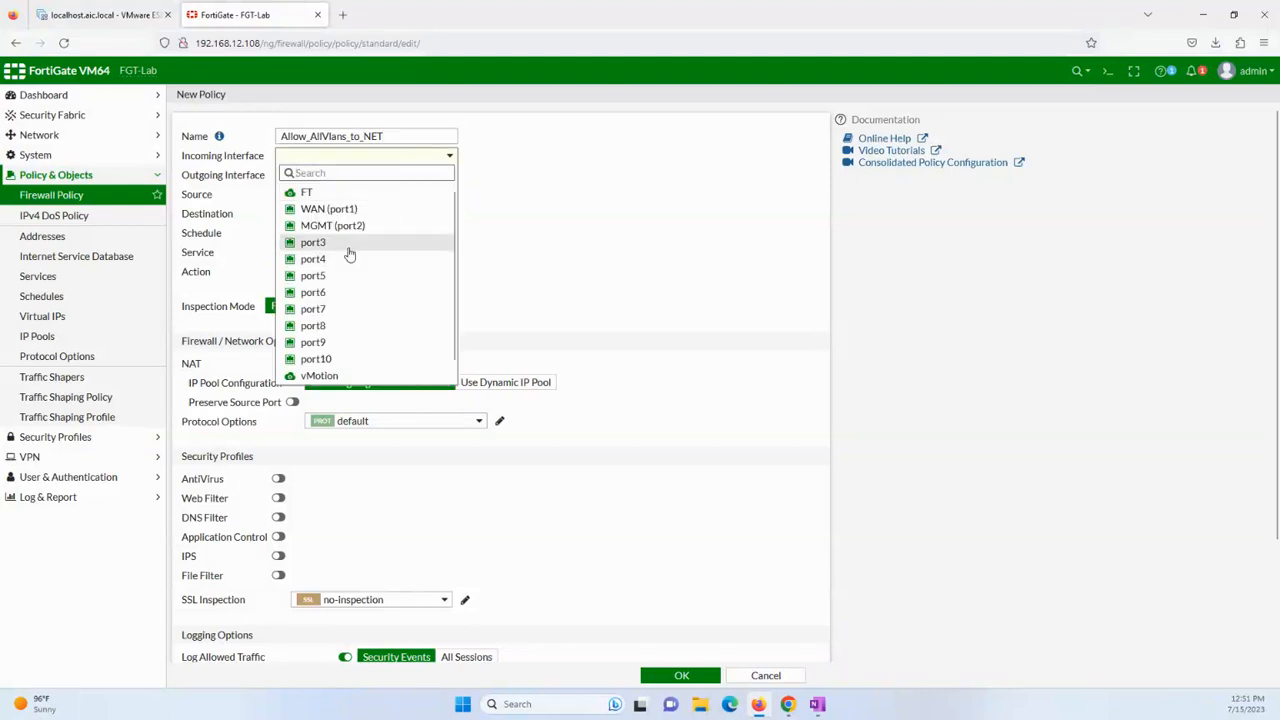
{"action": "left_click", "coordinate": [356, 226]}
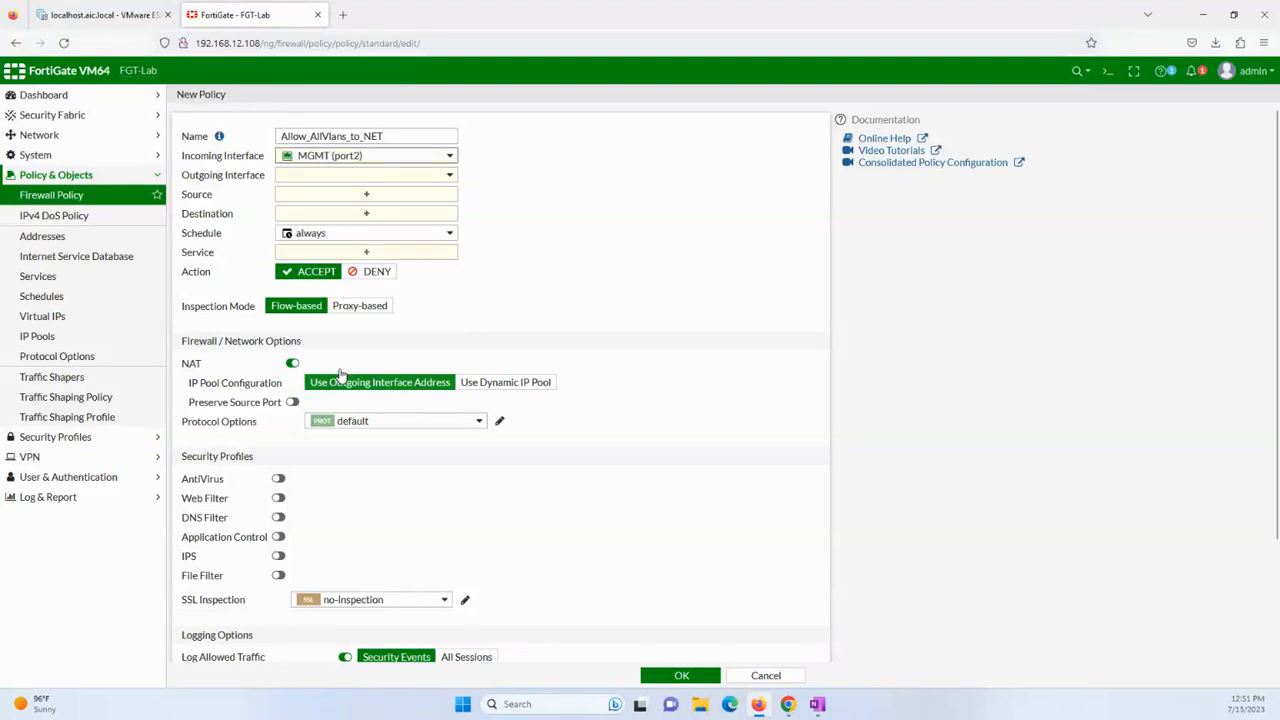
{"action": "left_click", "coordinate": [380, 158]}
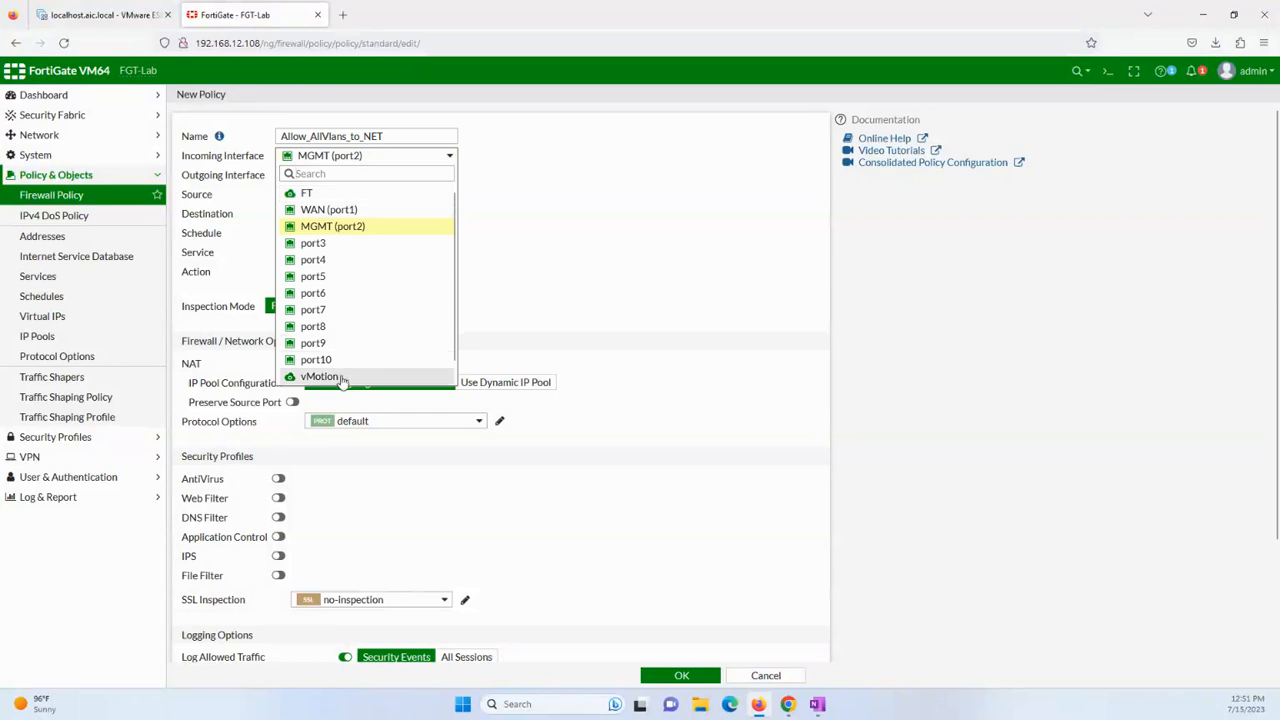
{"action": "left_click", "coordinate": [343, 372]}
{"action": "mouse_move", "coordinate": [394, 157]}
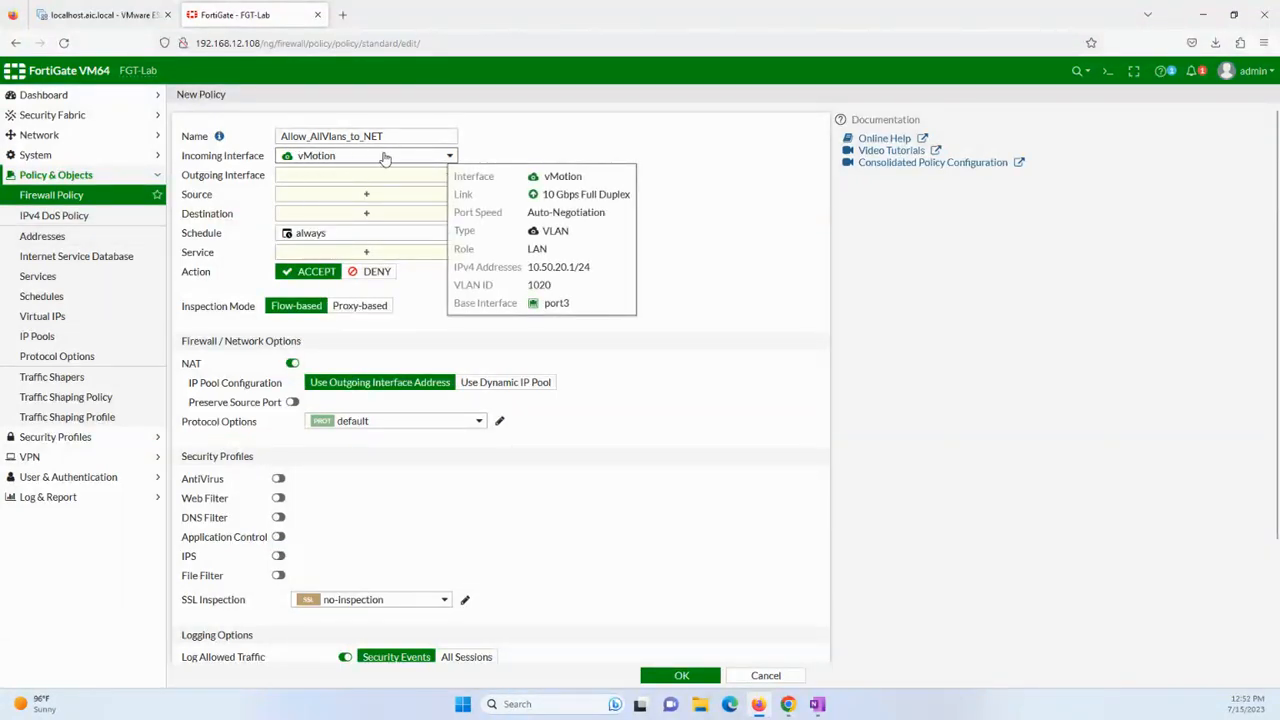
{"action": "left_click", "coordinate": [96, 160]}
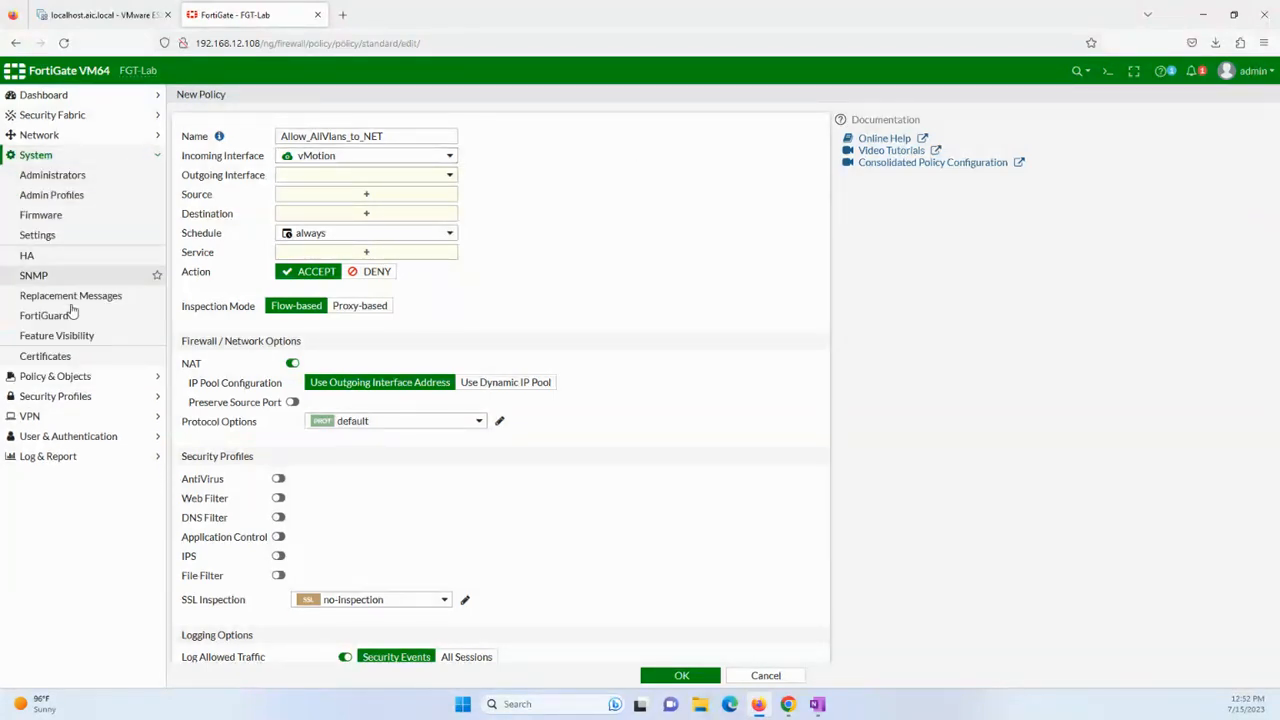
Save Multiple Interface Policies as enabled in Feature Visibility and reopen the Firewall Policy list.
{"action": "left_click", "coordinate": [58, 336]}
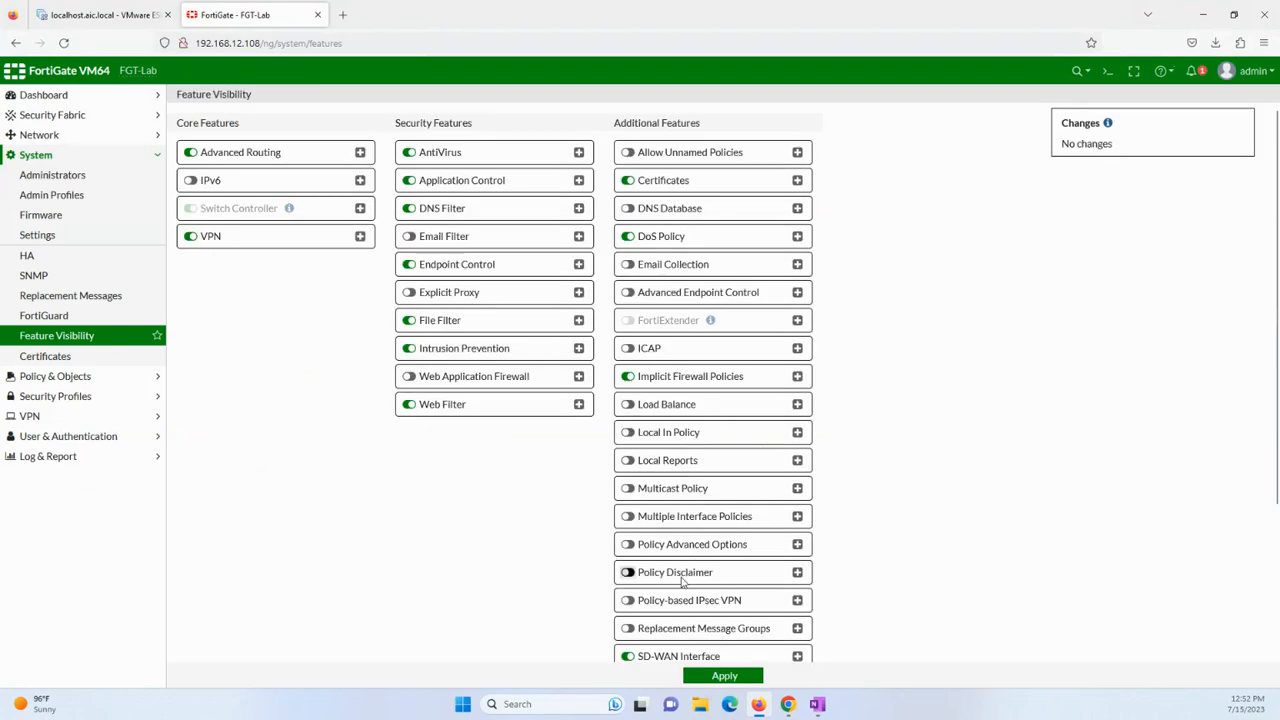
{"action": "scroll", "coordinate": [686, 580], "scroll_direction": "down", "scroll_amount": 2}
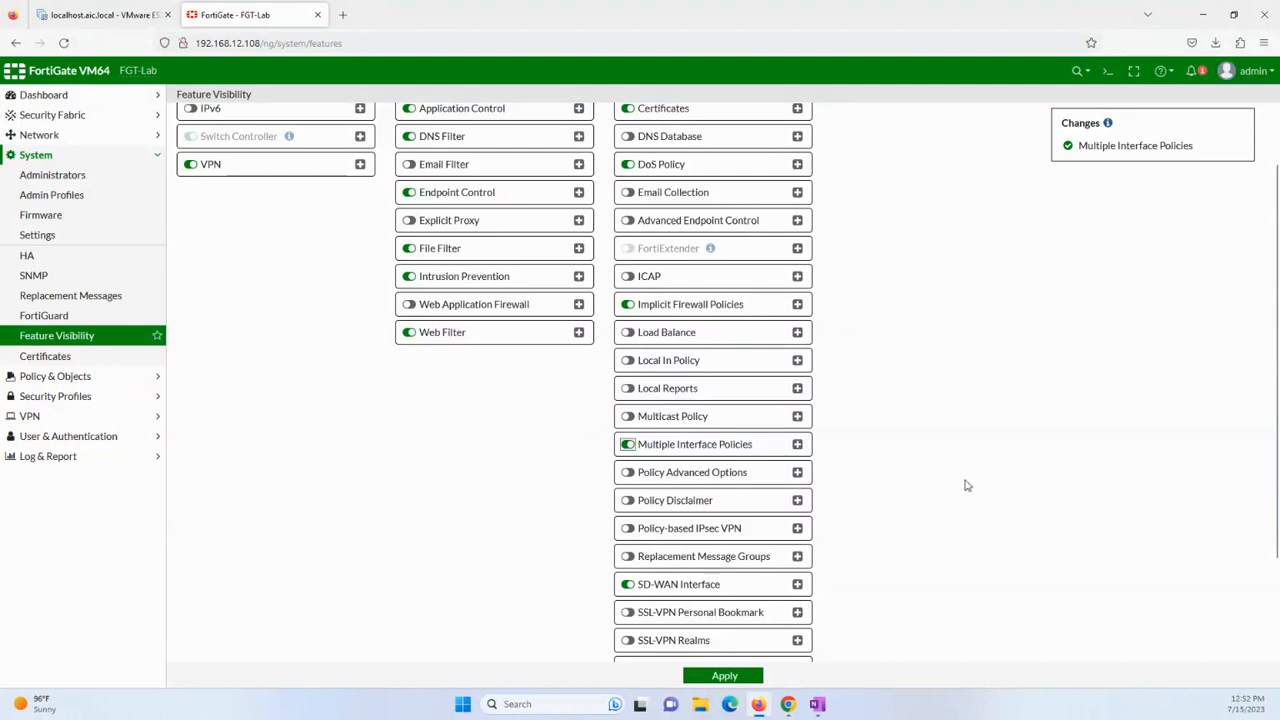
{"action": "left_click", "coordinate": [737, 677]}
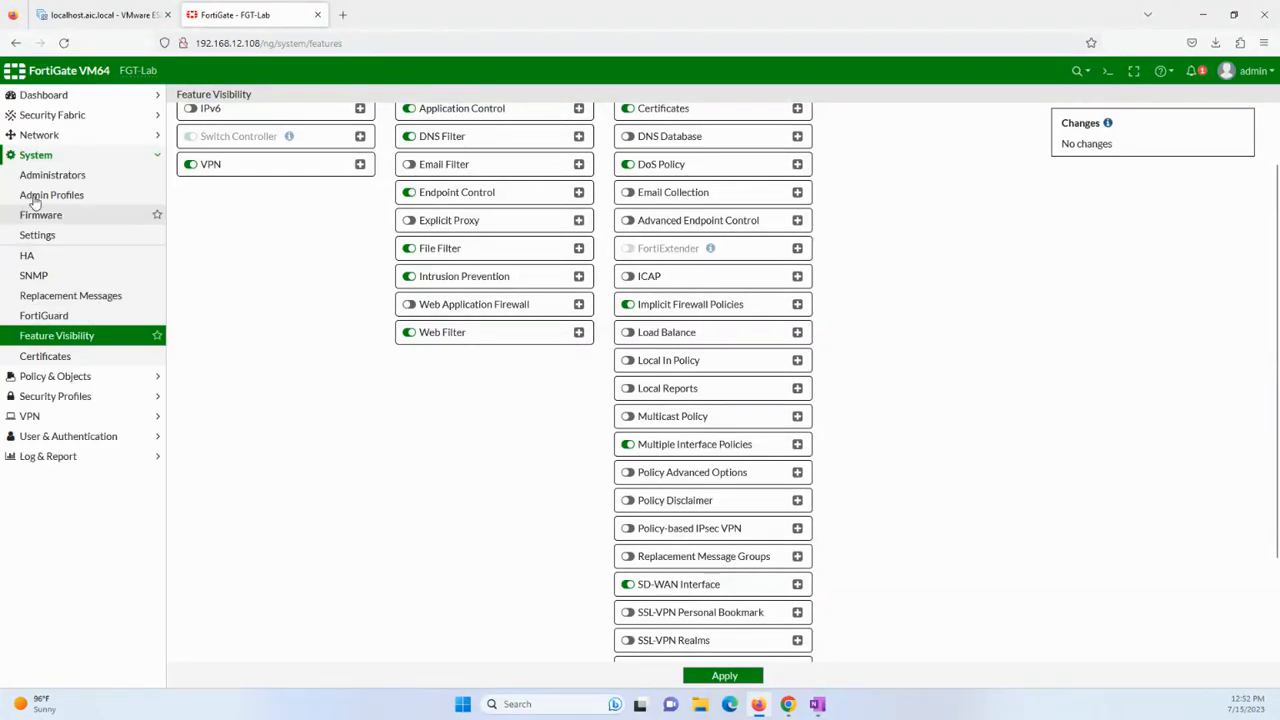
{"action": "left_click", "coordinate": [45, 378]}
{"action": "left_click", "coordinate": [62, 196]}
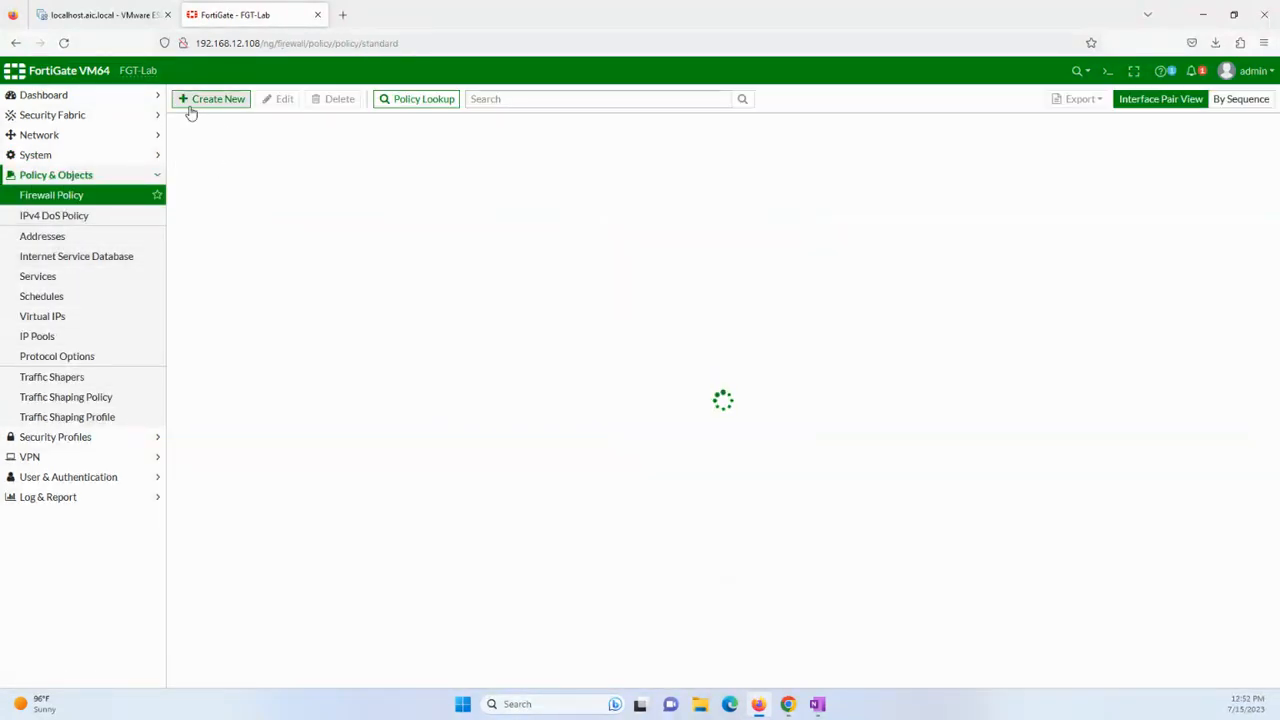
Start policy AllowAllVlans_to_NET with incoming interfaces MGMT, vMotion, vSAN and FT.
{"action": "left_click", "coordinate": [216, 100]}
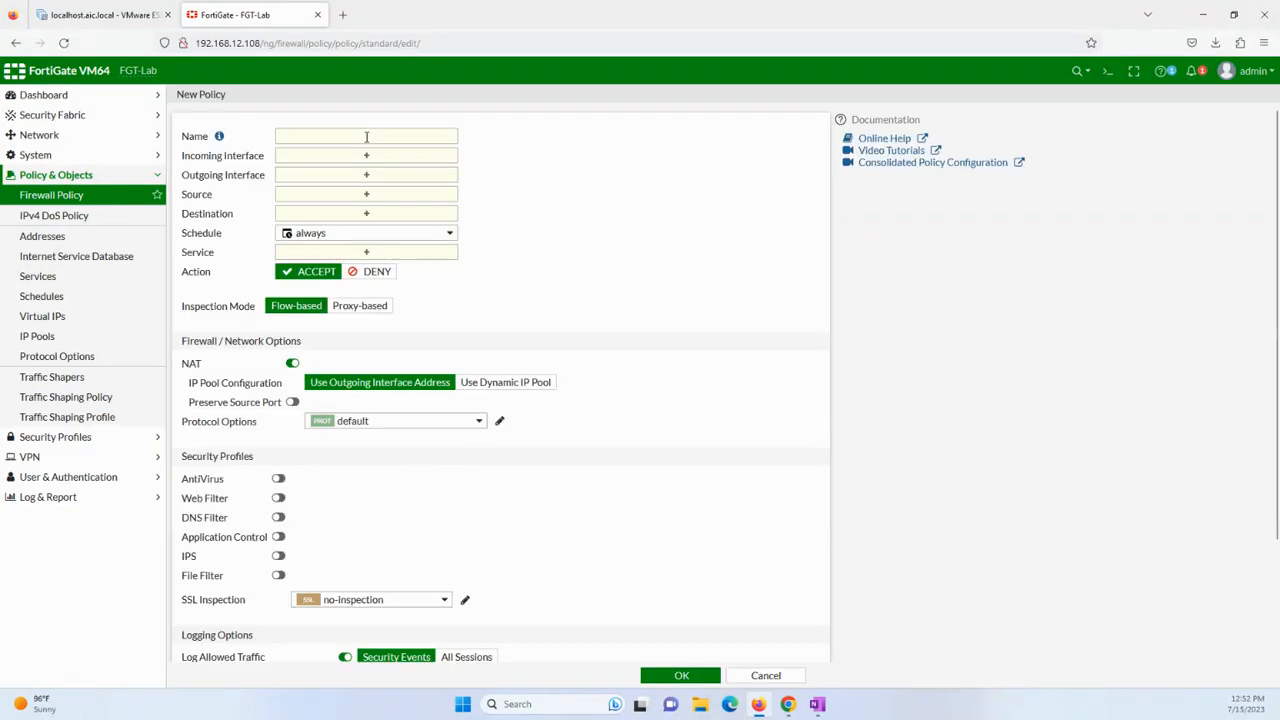
{"action": "type", "text": "AllowAllV"}
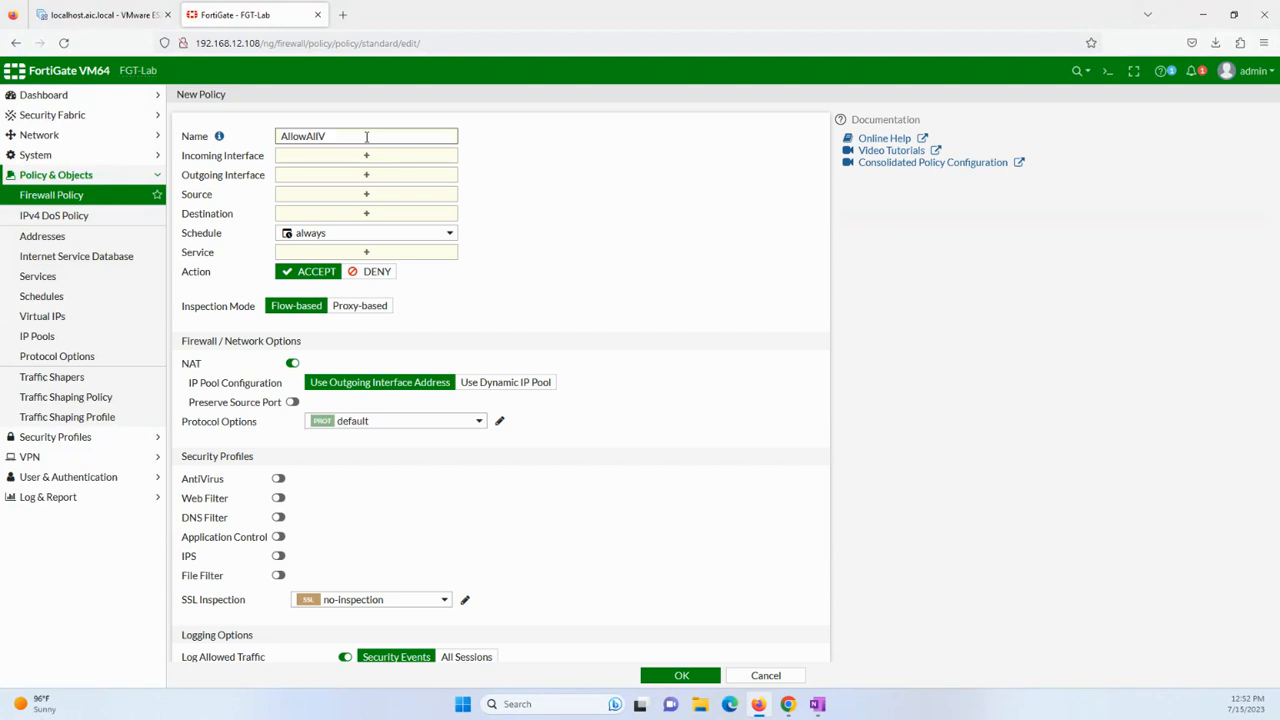
{"action": "type", "text": "lans_to_NET"}
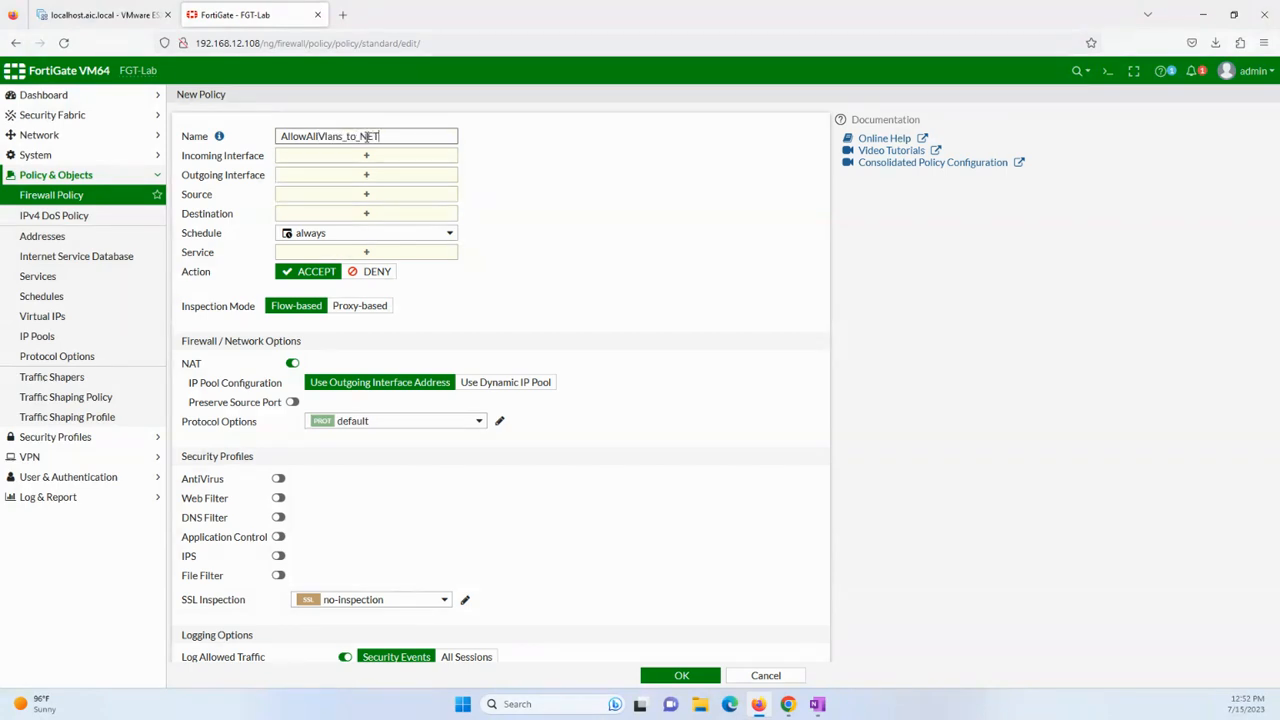
{"action": "left_click", "coordinate": [278, 158]}
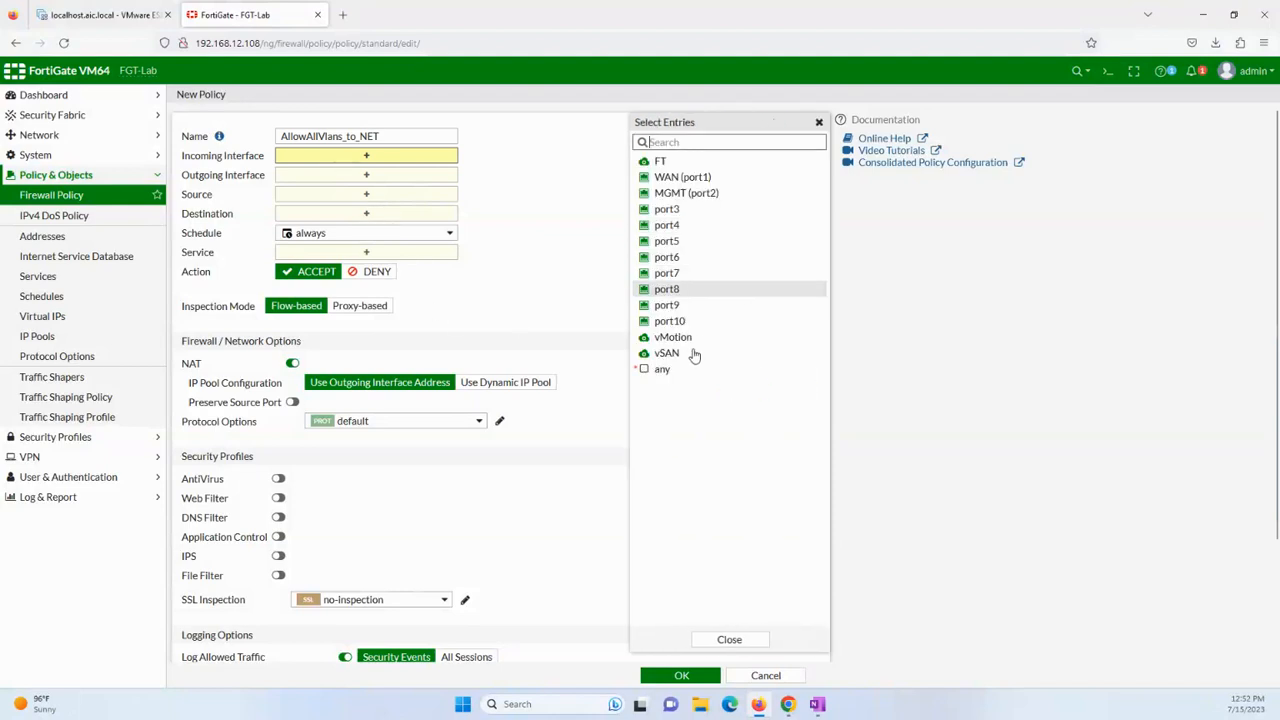
{"action": "left_click", "coordinate": [713, 194]}
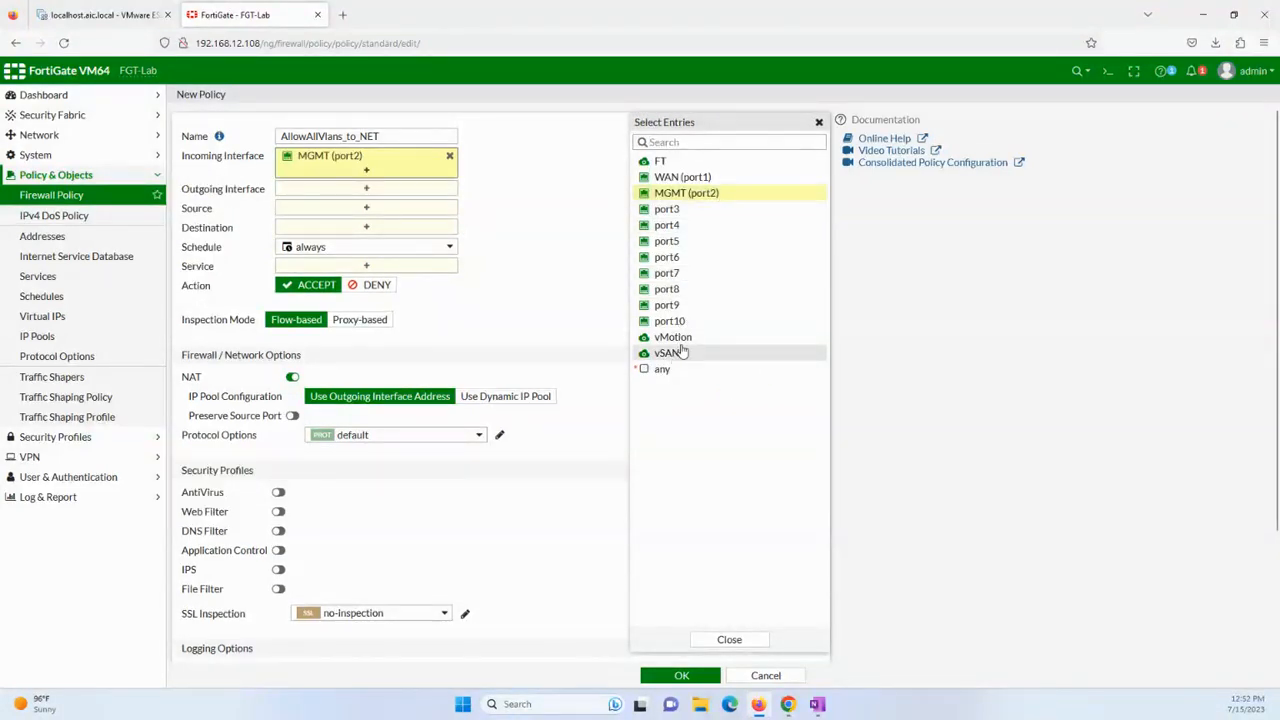
{"action": "left_click", "coordinate": [688, 339]}
{"action": "left_click", "coordinate": [678, 353]}
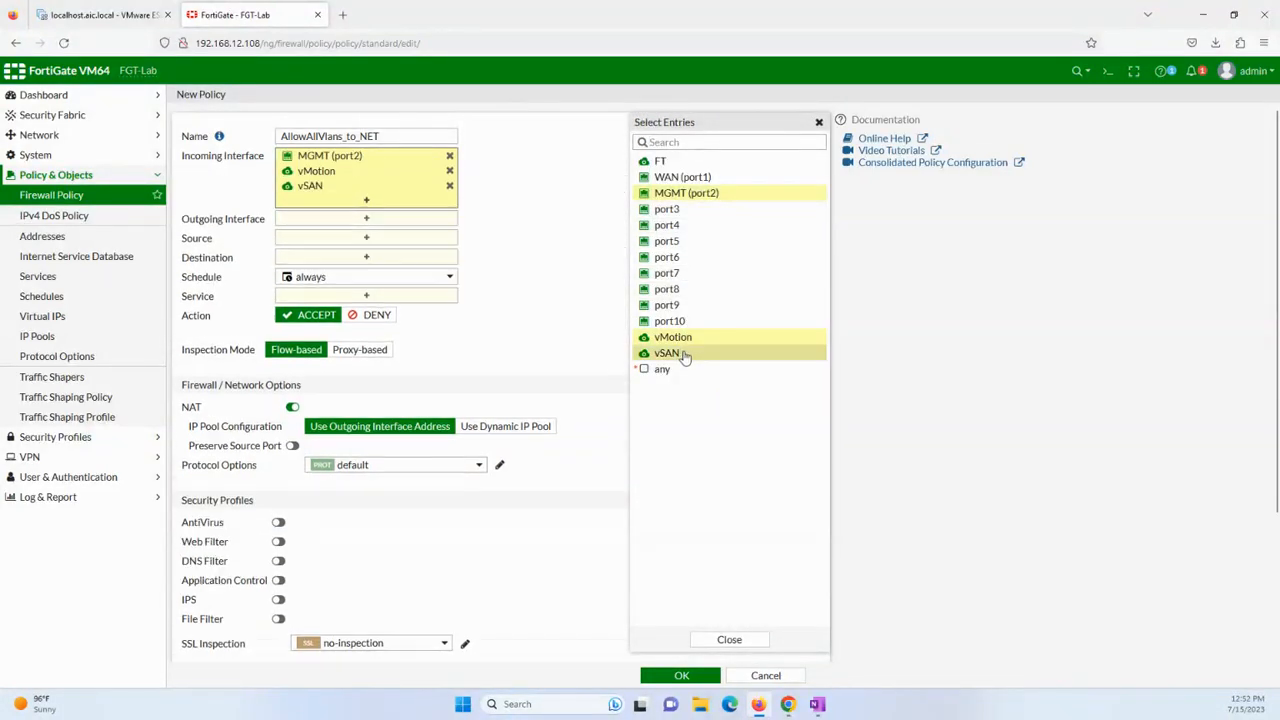
{"action": "left_click", "coordinate": [702, 164]}
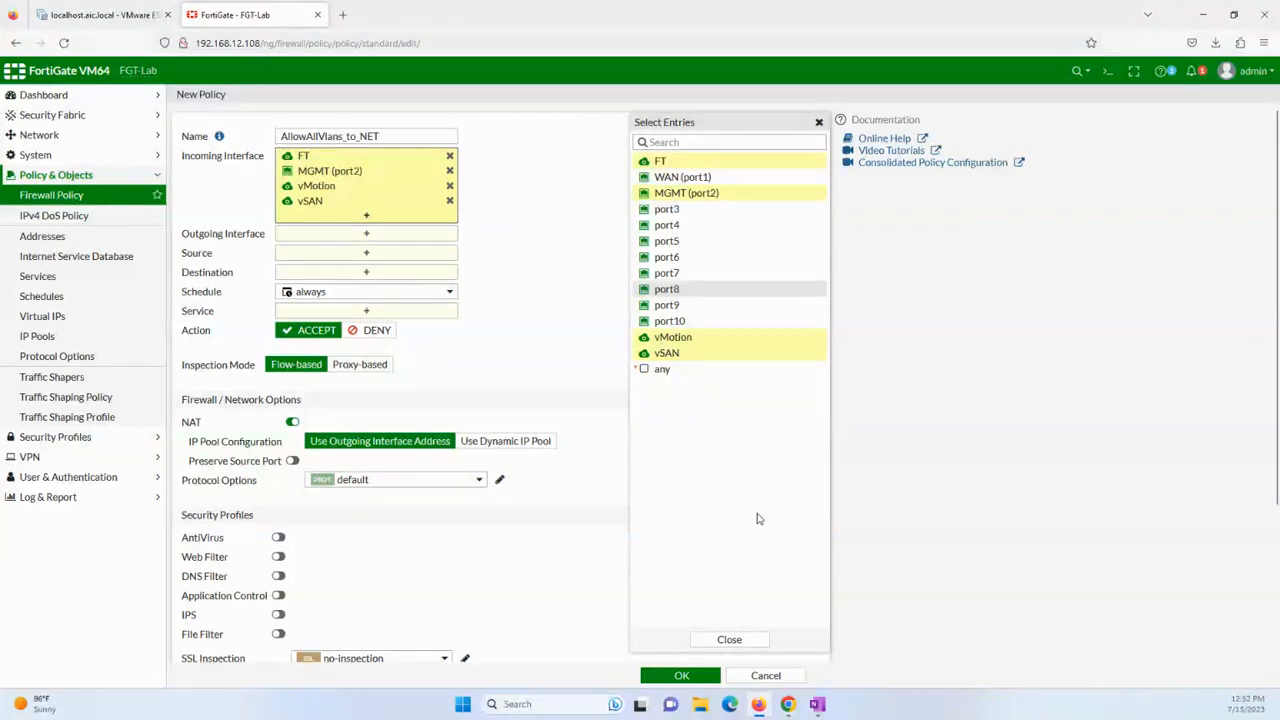
Set outgoing WAN (port1), source and destination all, service ALL, and save the policy.
{"action": "left_click", "coordinate": [403, 238]}
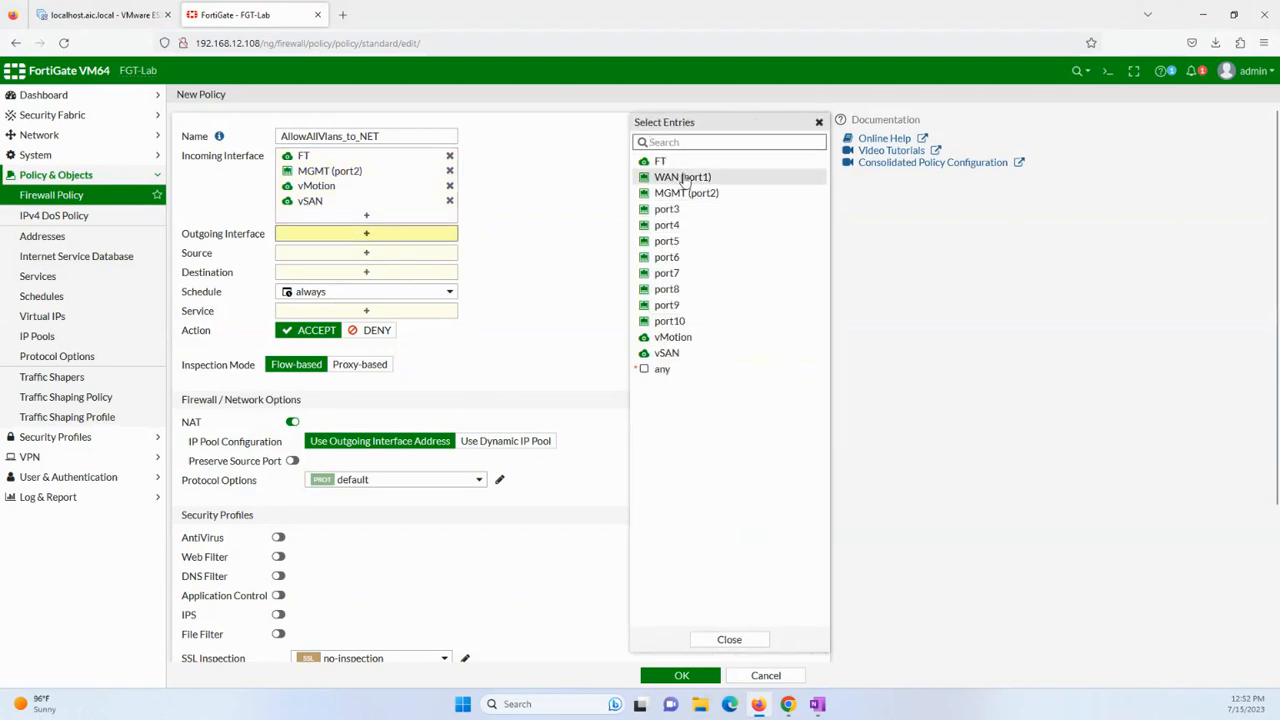
{"action": "left_click", "coordinate": [665, 178]}
{"action": "left_click", "coordinate": [364, 266]}
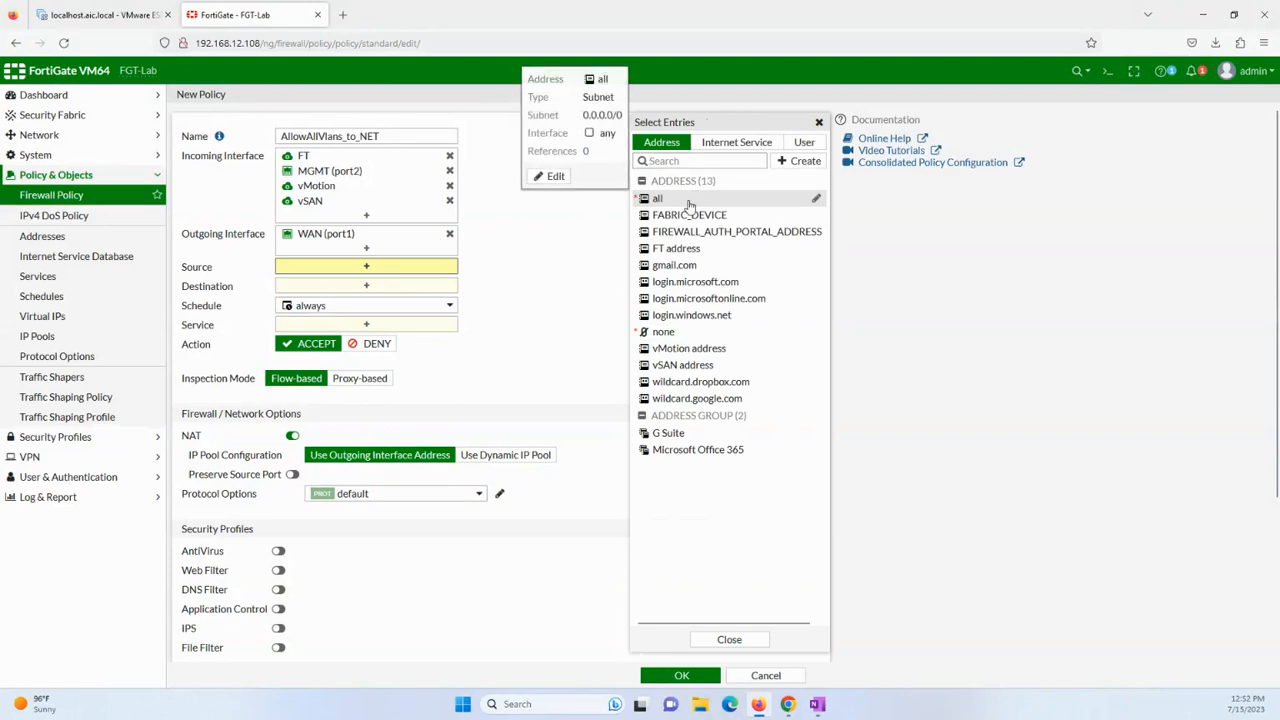
{"action": "left_click", "coordinate": [694, 198]}
{"action": "left_click", "coordinate": [343, 298]}
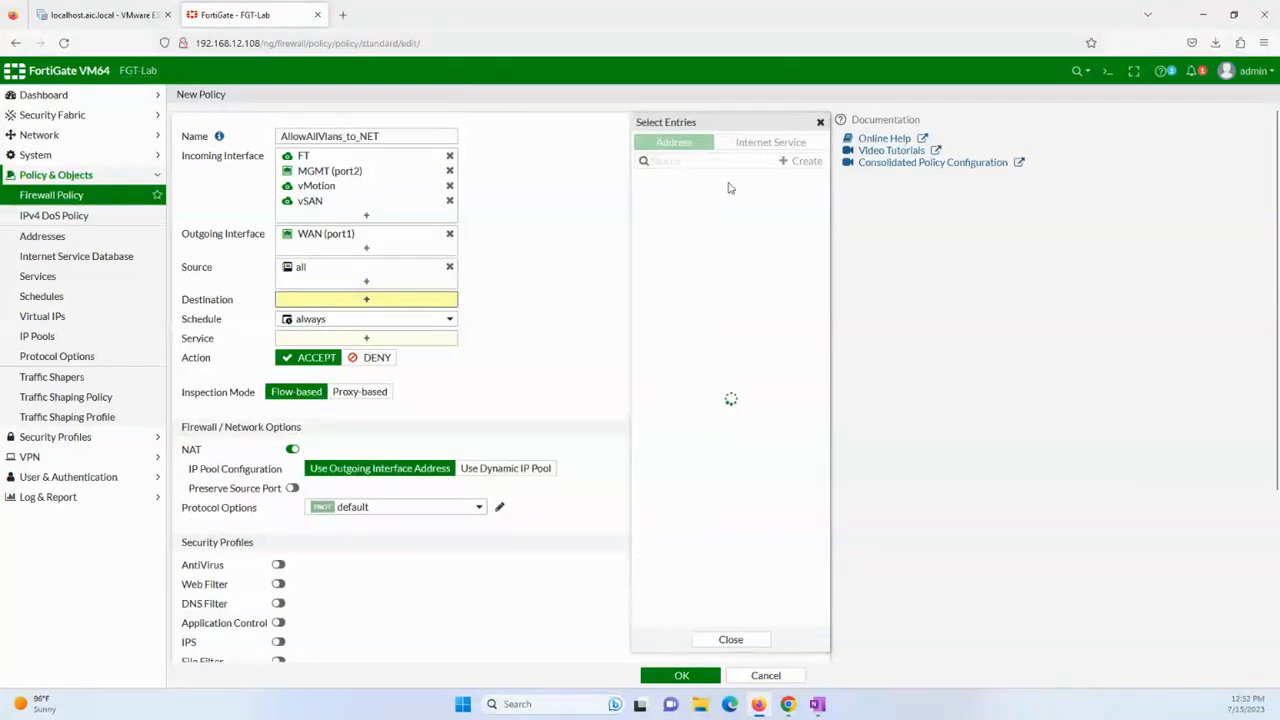
{"action": "left_click", "coordinate": [700, 200]}
{"action": "left_click", "coordinate": [362, 350]}
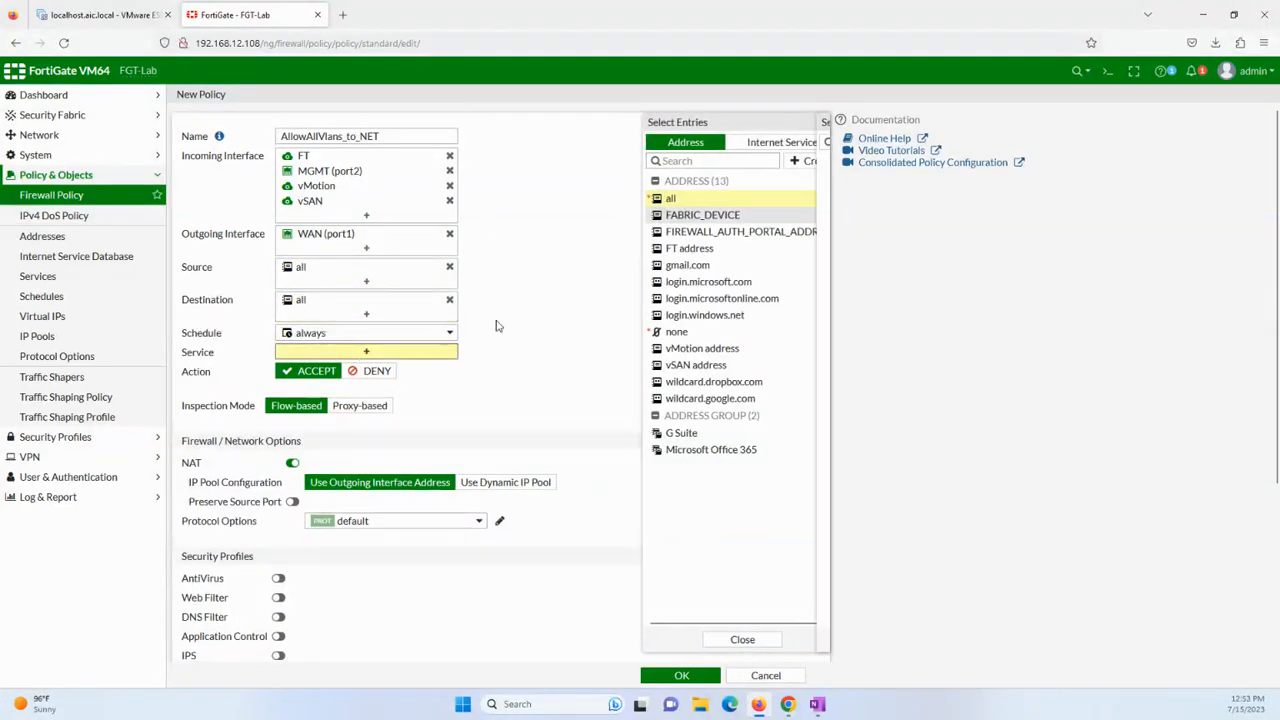
{"action": "left_click", "coordinate": [678, 197]}
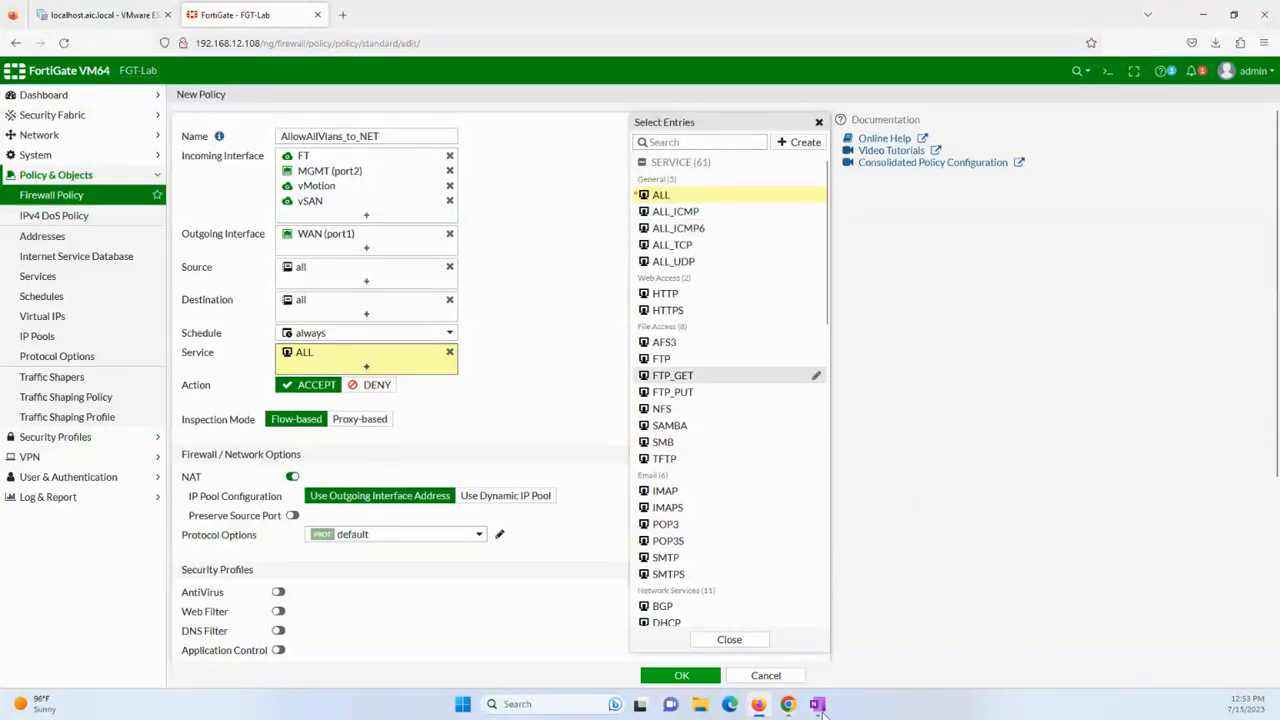
{"action": "left_click", "coordinate": [680, 677]}
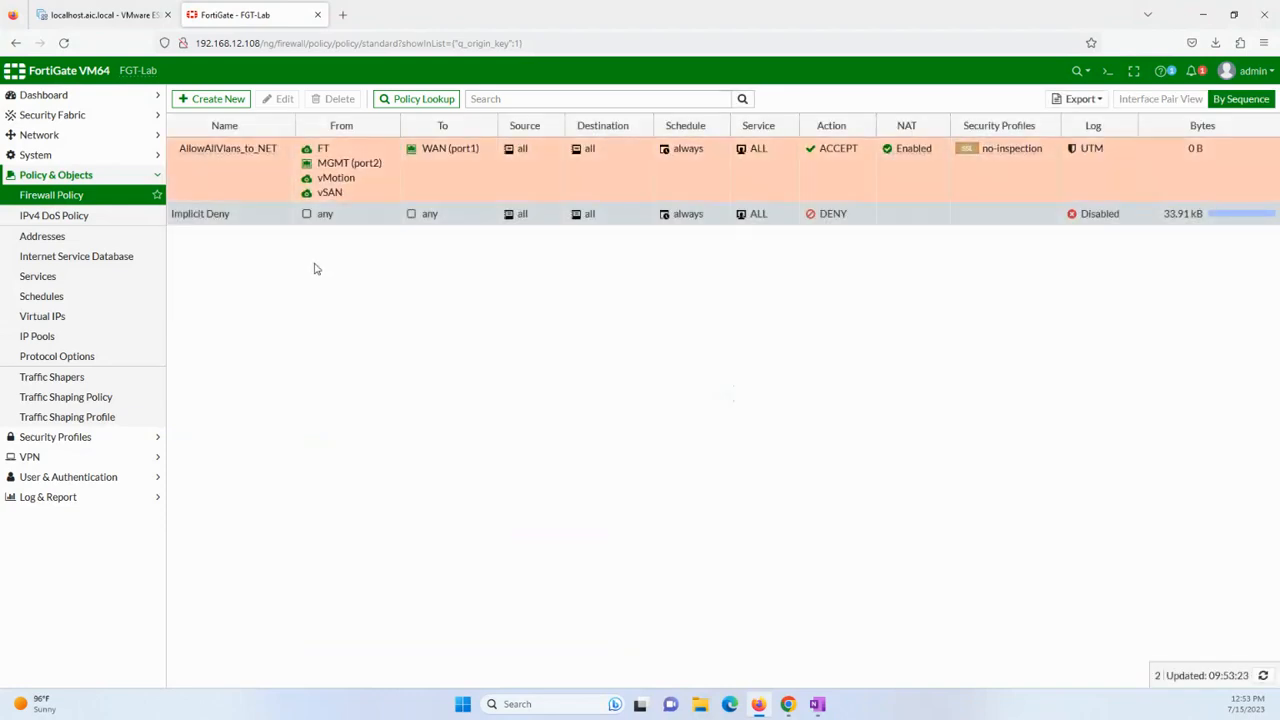
{"action": "left_click", "coordinate": [105, 15]}
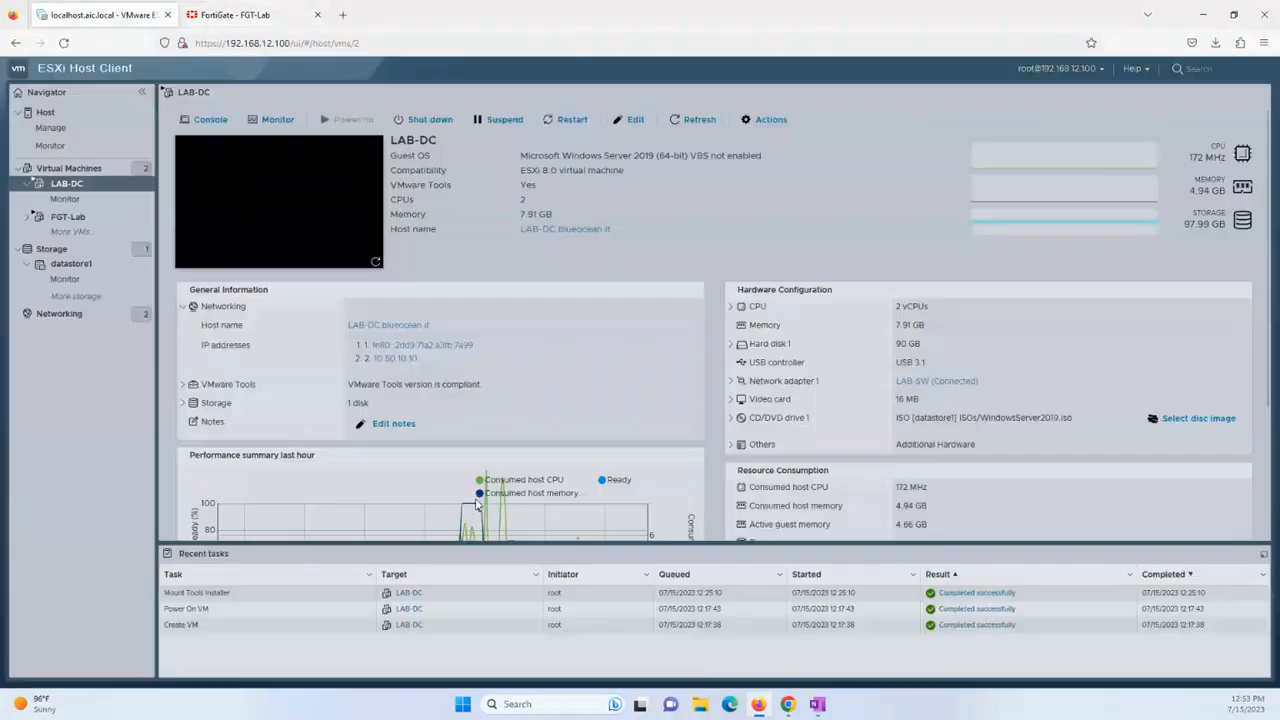
Open LAB-DC's browser console, enlarge it, send Ctrl-Alt-Delete, and enter the administrator password.
{"action": "left_click", "coordinate": [212, 120]}
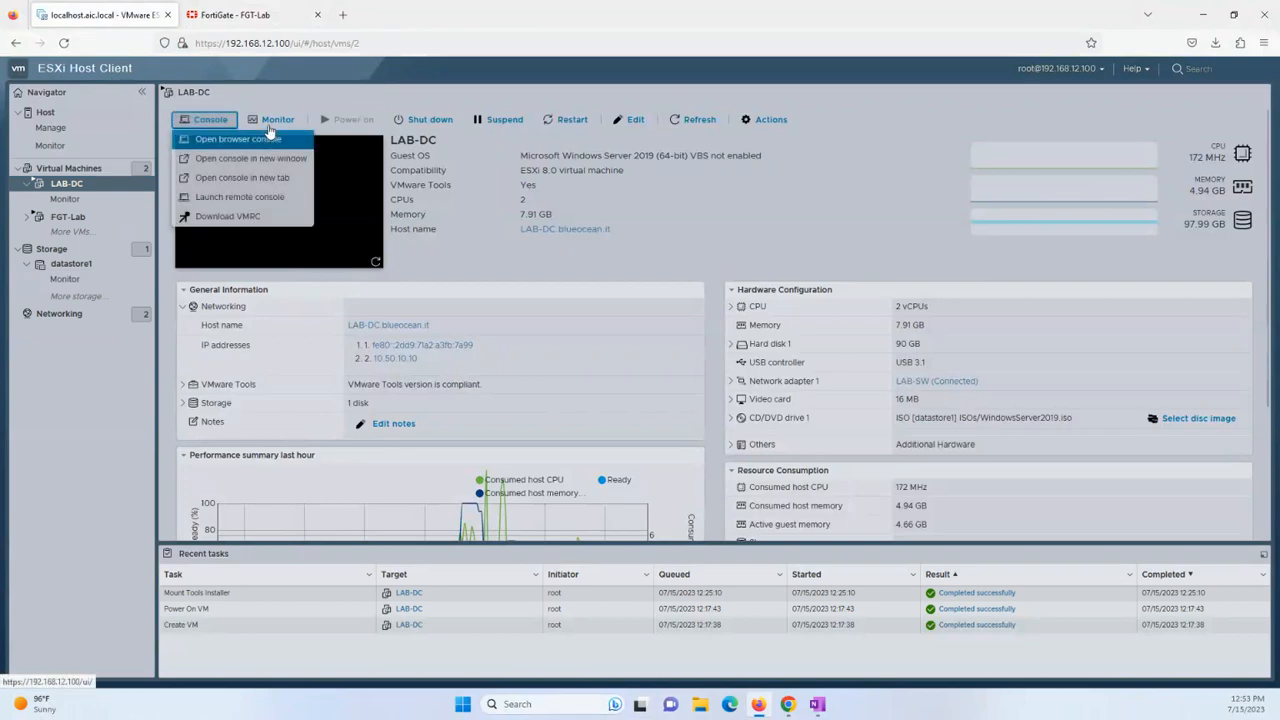
{"action": "left_click", "coordinate": [265, 140]}
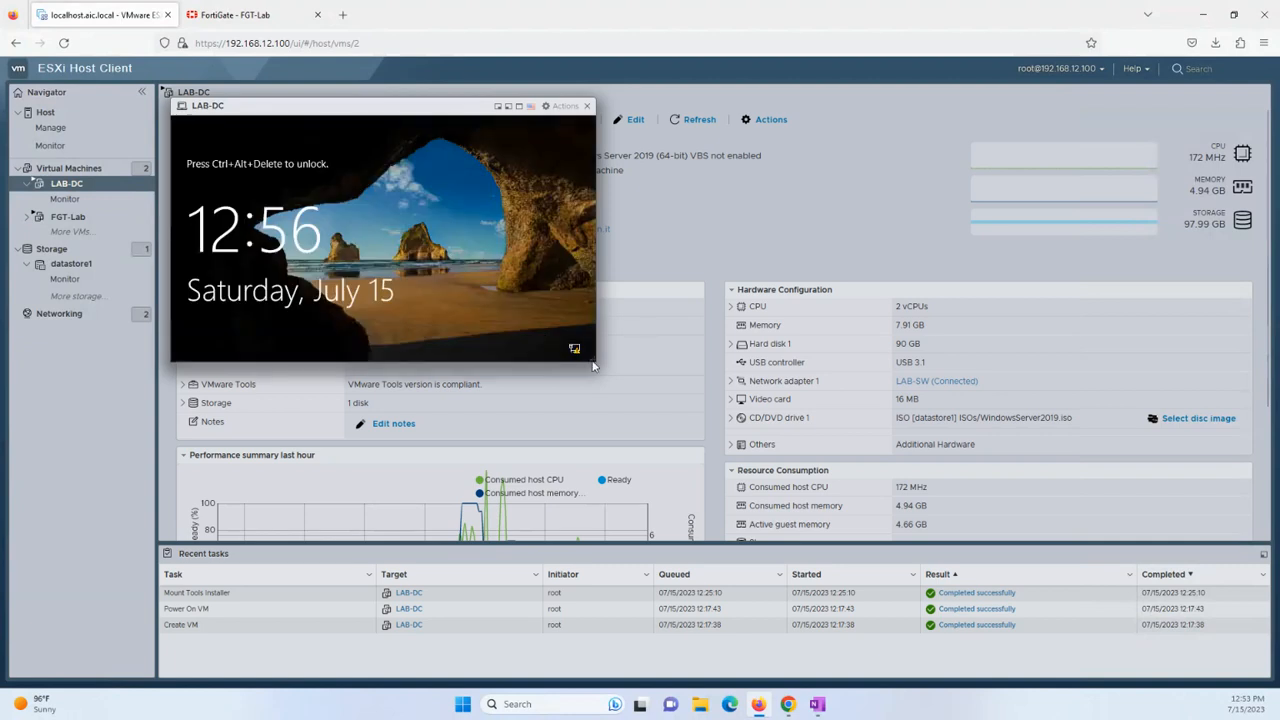
{"action": "left_click_drag", "start_coordinate": [595, 360], "coordinate": [999, 645]}
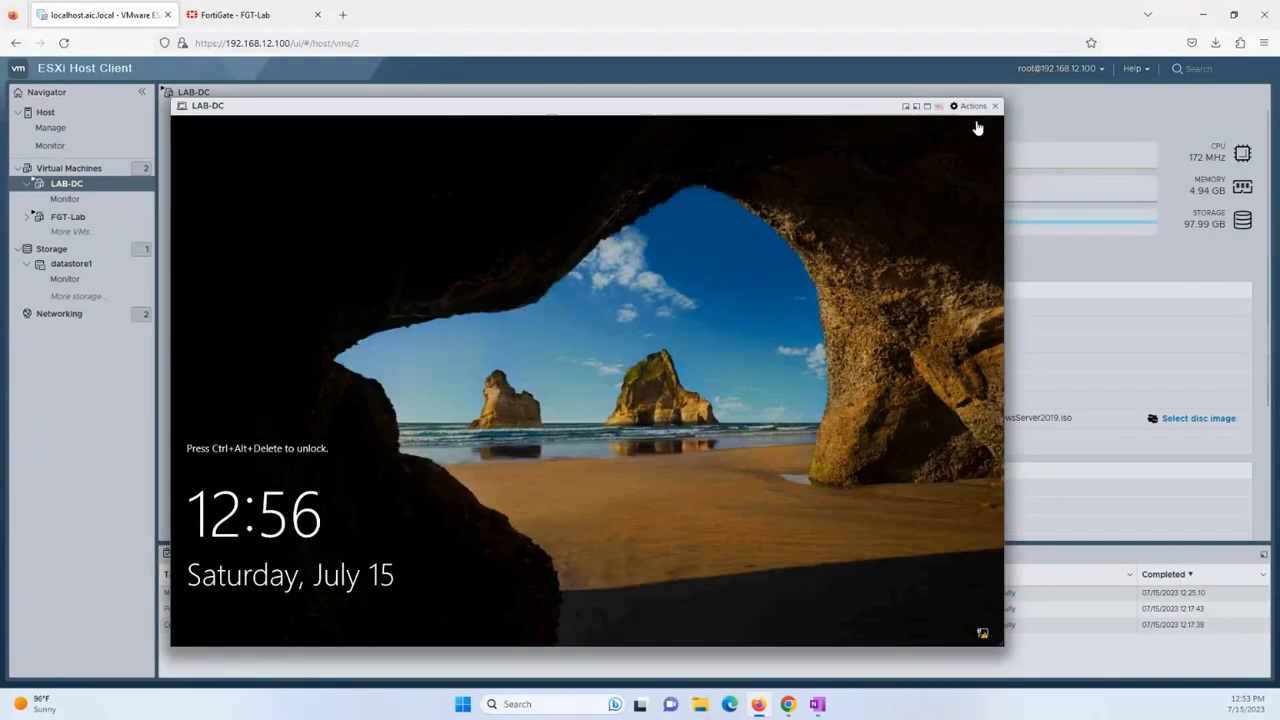
{"action": "left_click", "coordinate": [974, 108]}
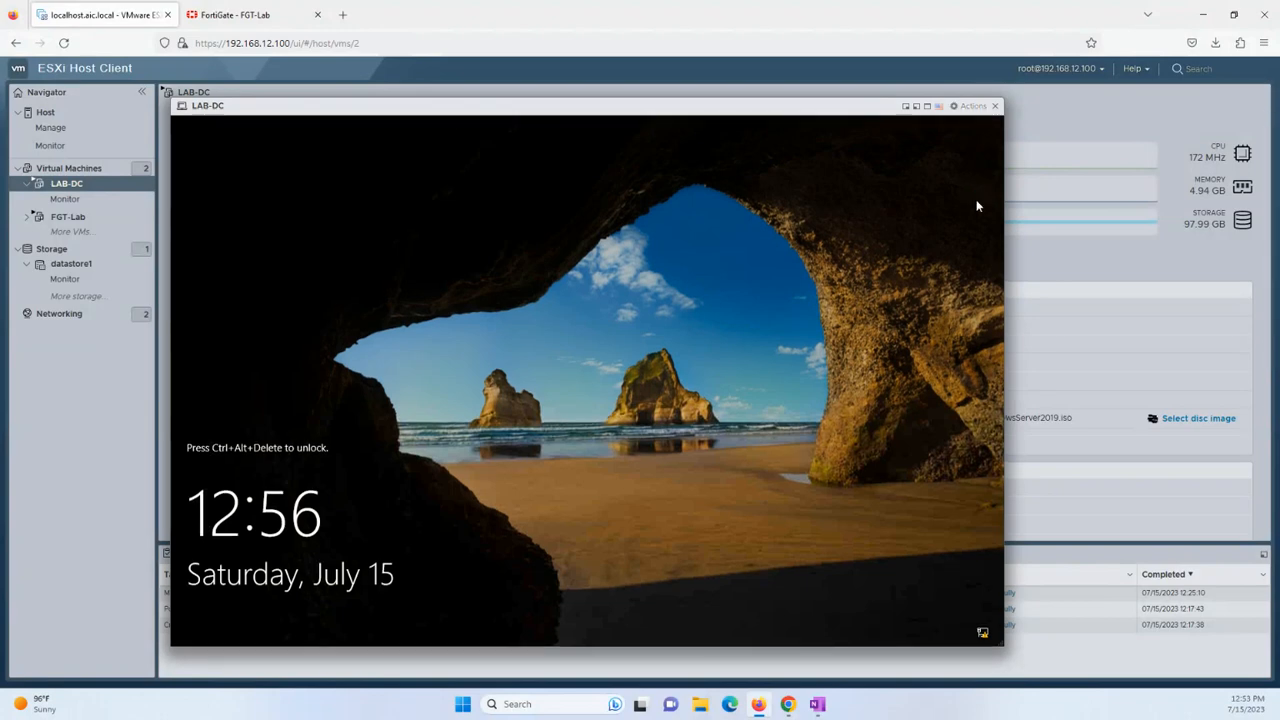
{"action": "left_click", "coordinate": [980, 203]}
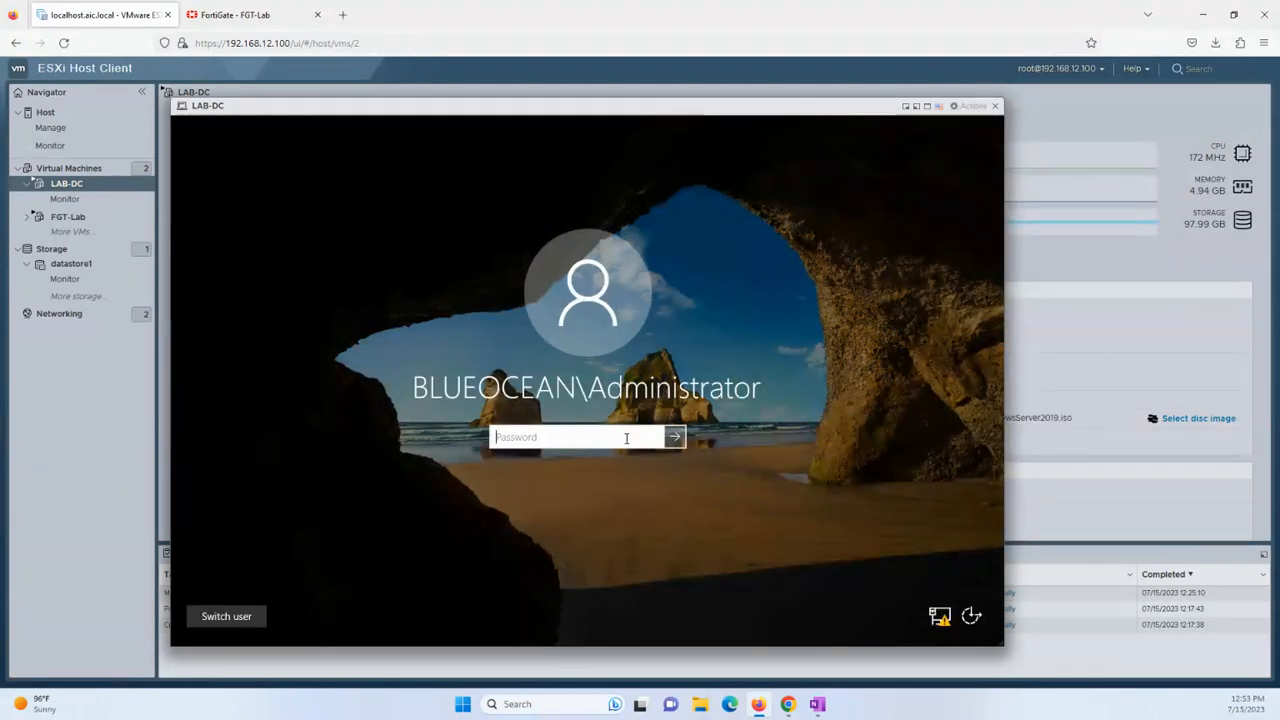
{"action": "type", "text": "Password1"}
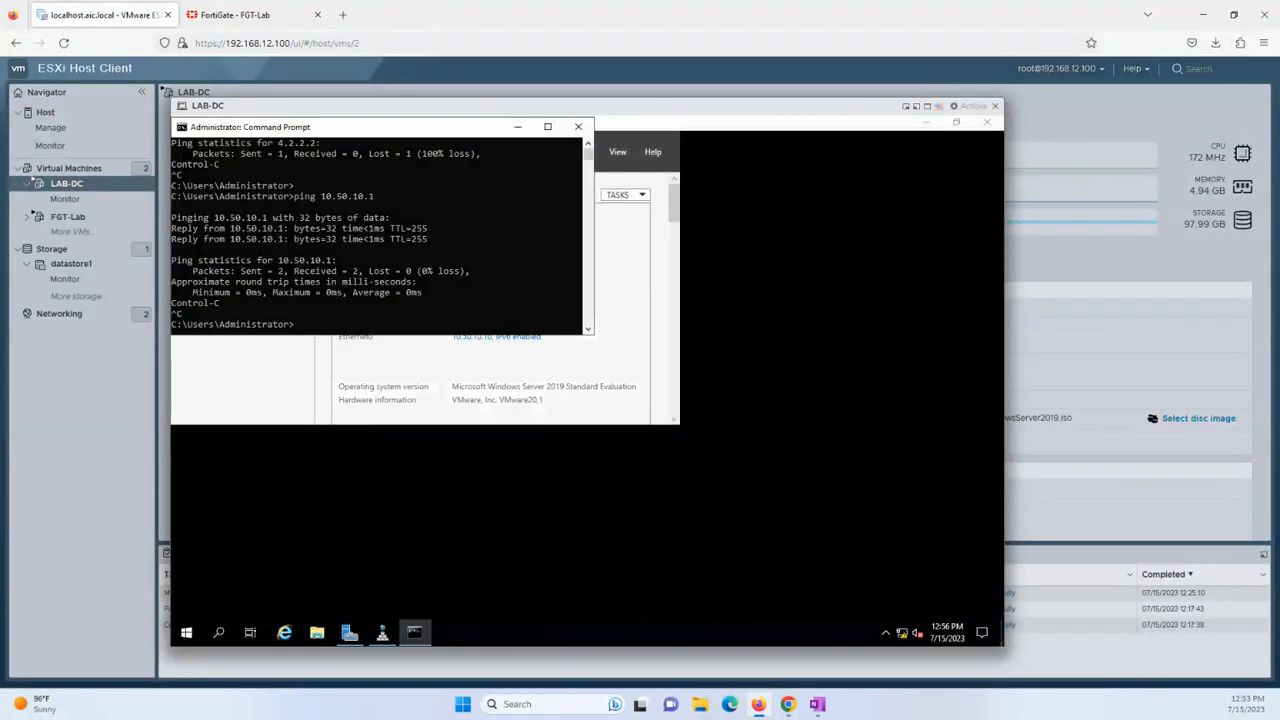
Ping 4.2.2.2 from LAB-DC's Command Prompt, confirm the replies, then close the window.
{"action": "left_click", "coordinate": [360, 264]}
{"action": "type", "text": "ping 4.2.2.2"}
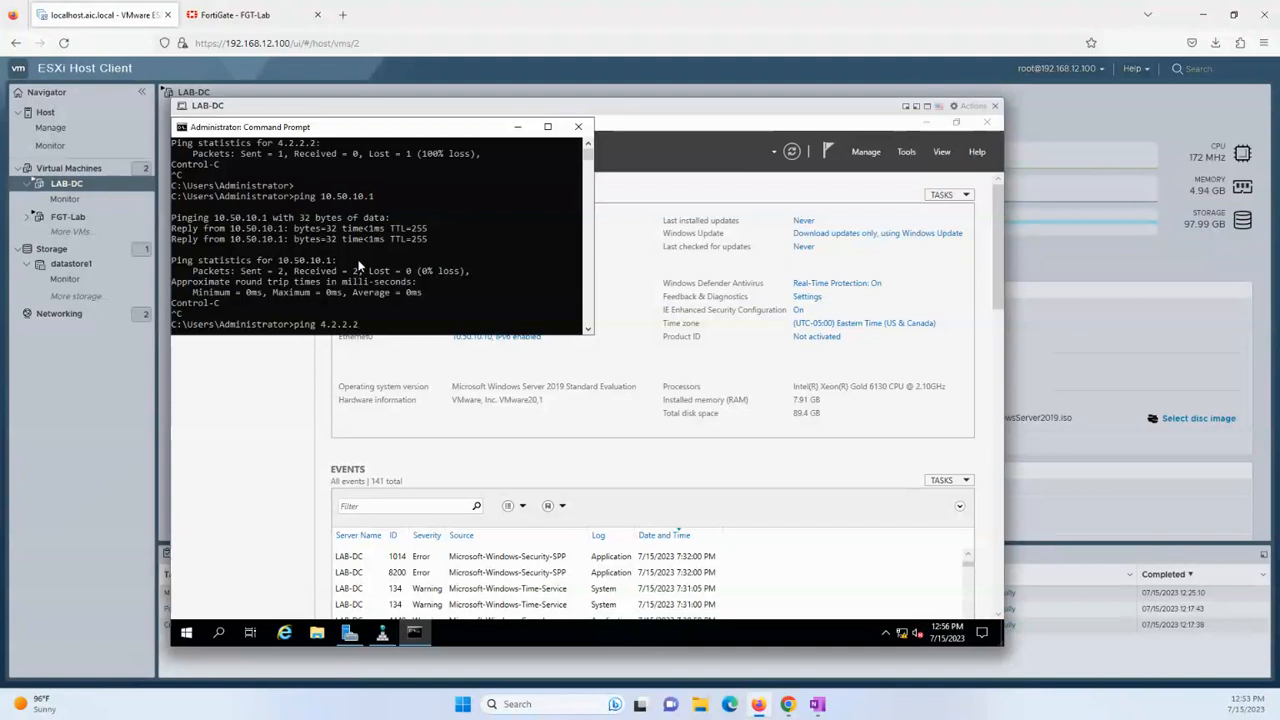
{"action": "key", "text": "Return"}
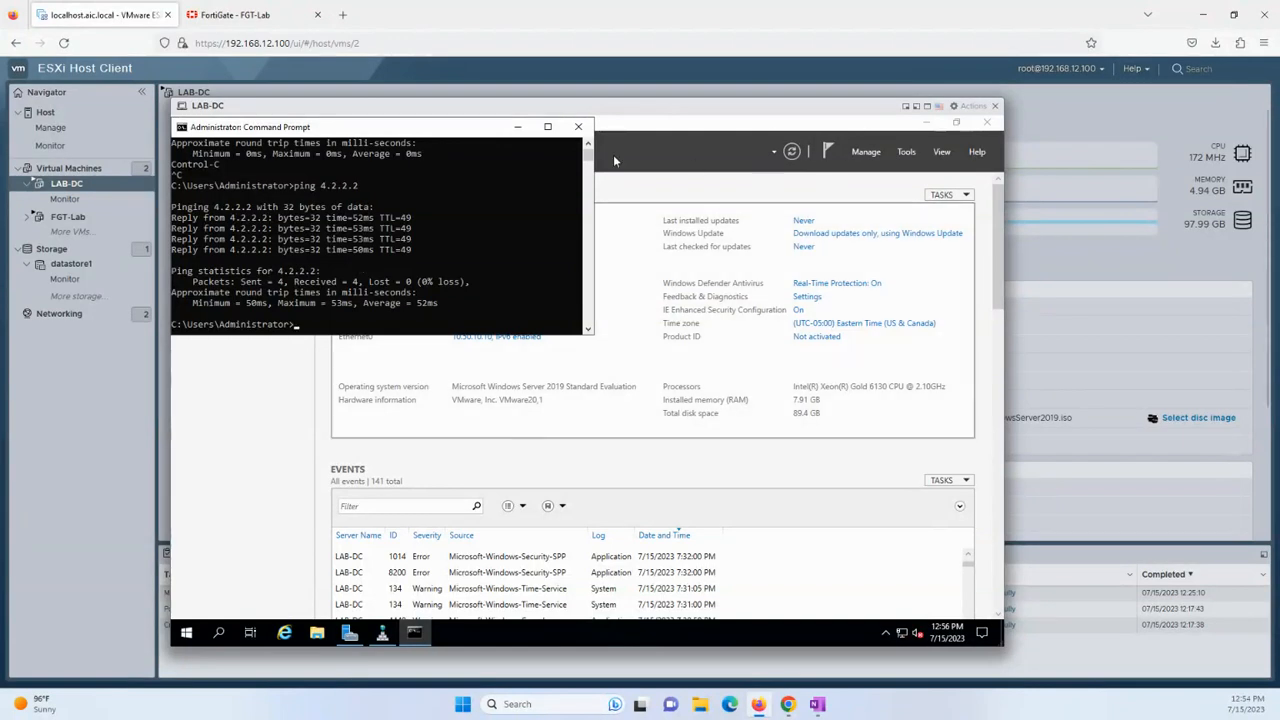
{"action": "left_click", "coordinate": [576, 128]}
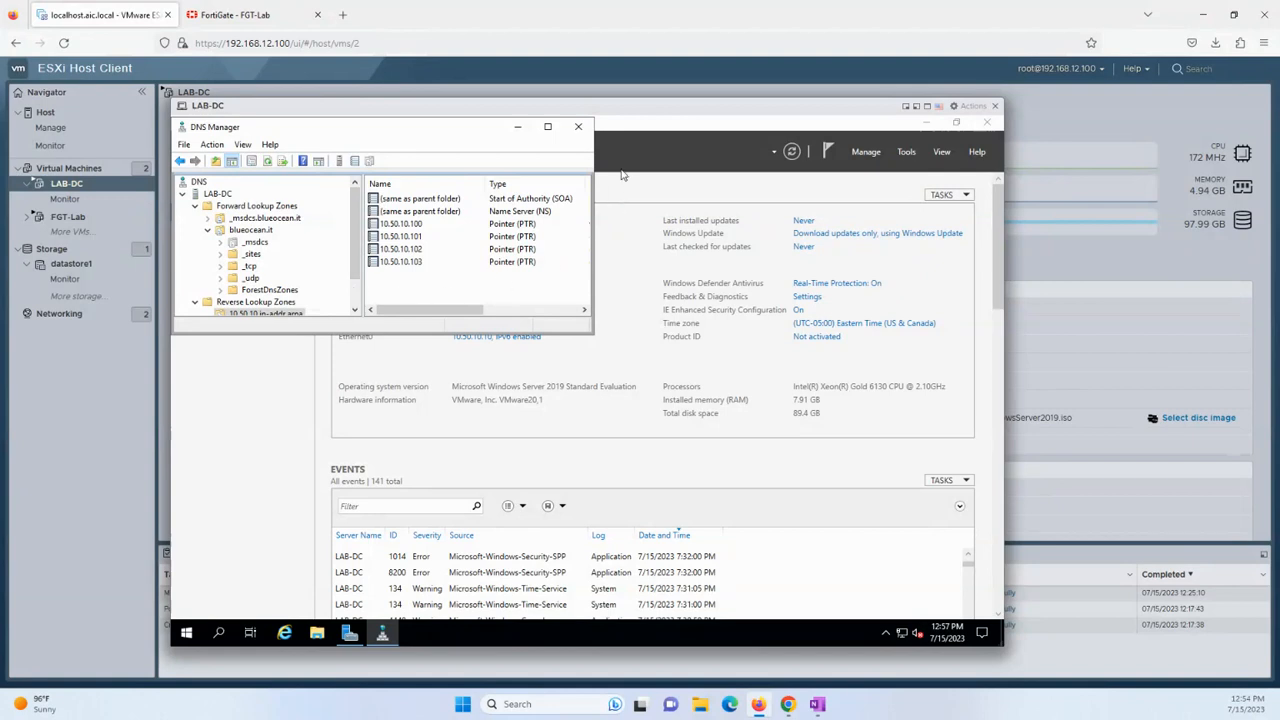
Close DNS Manager, then close the LAB-DC browser console.
{"action": "left_click", "coordinate": [579, 127]}
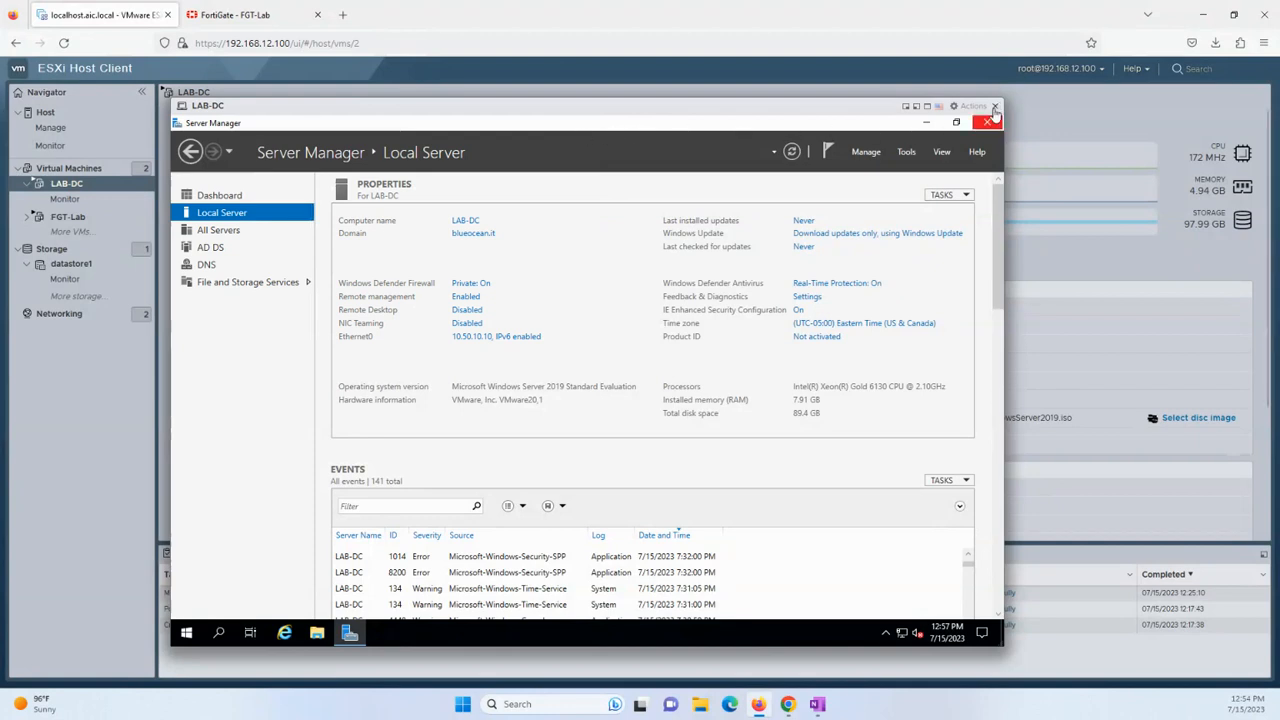
{"action": "left_click", "coordinate": [997, 106]}
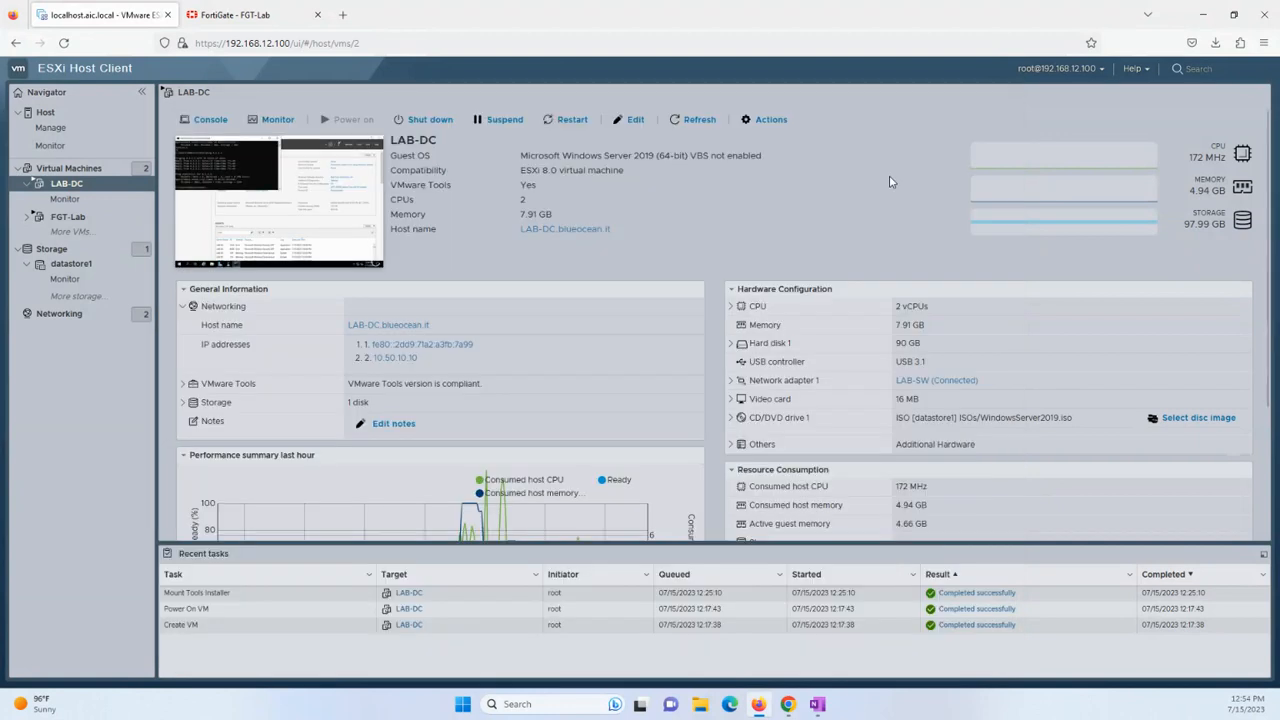